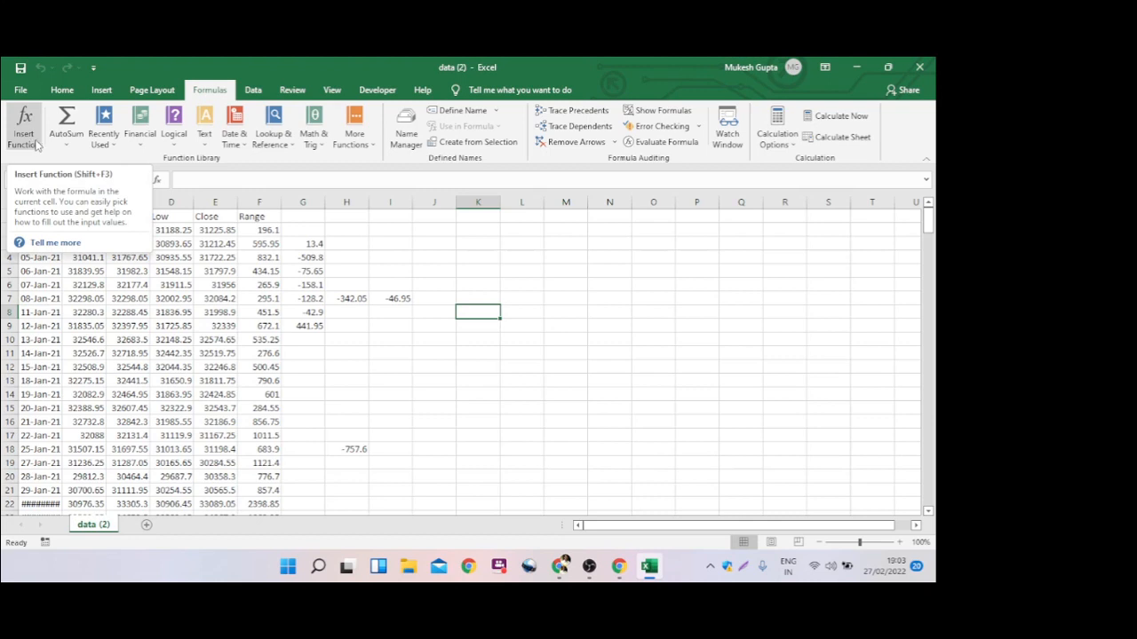
- Examine the functions offered in the recently used, AutoSum, financial, logical, text, and date and time categories
left_click(103, 138)
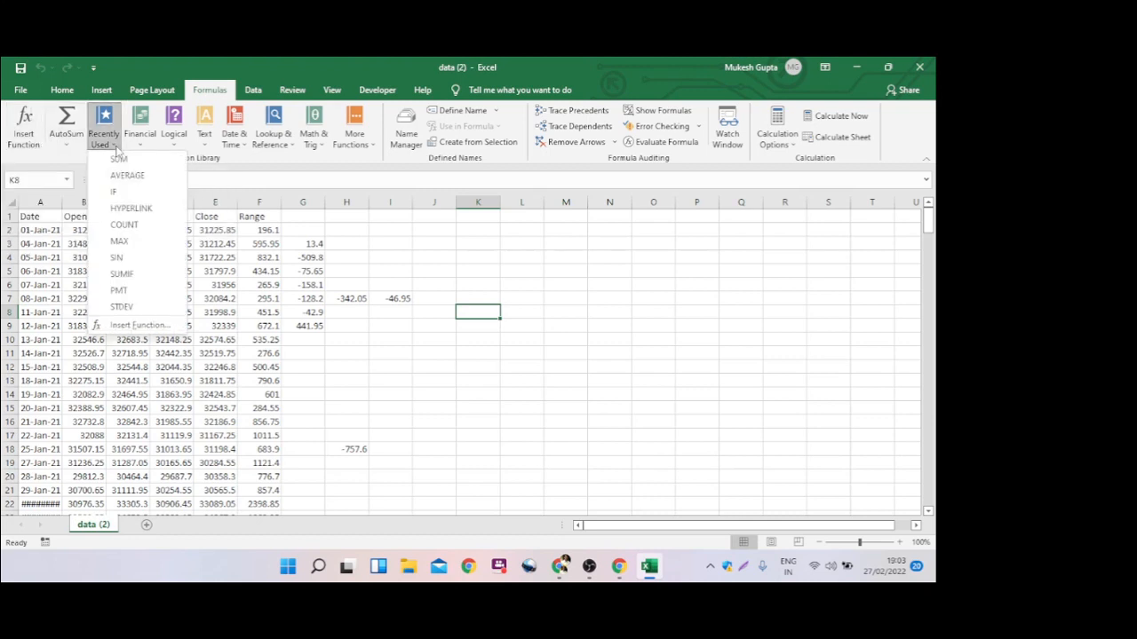
left_click(67, 147)
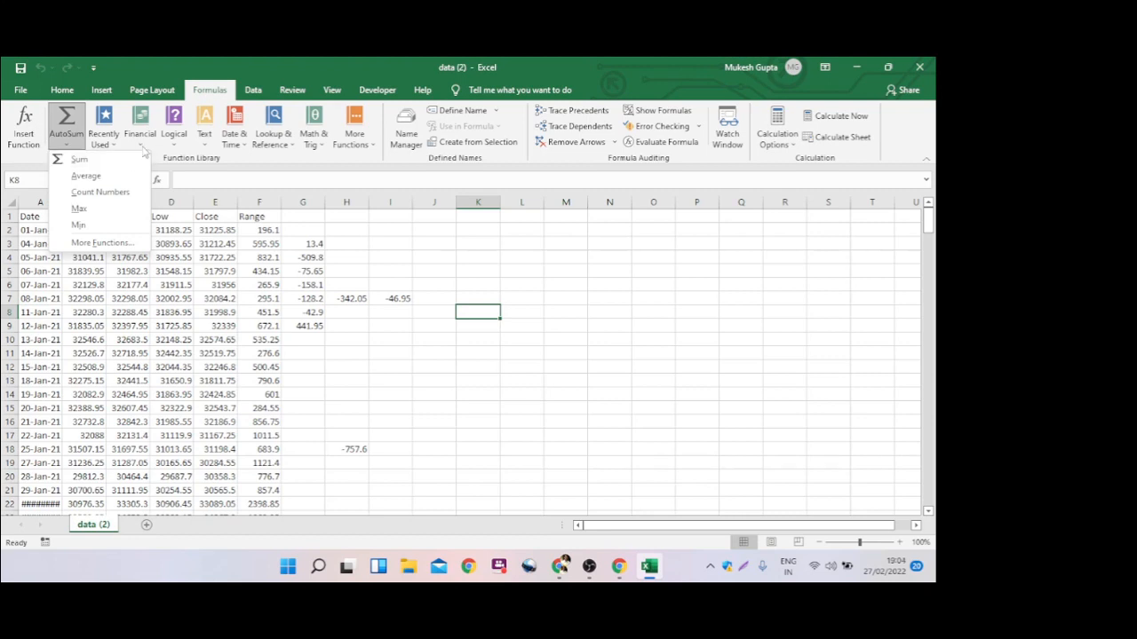
left_click(143, 146)
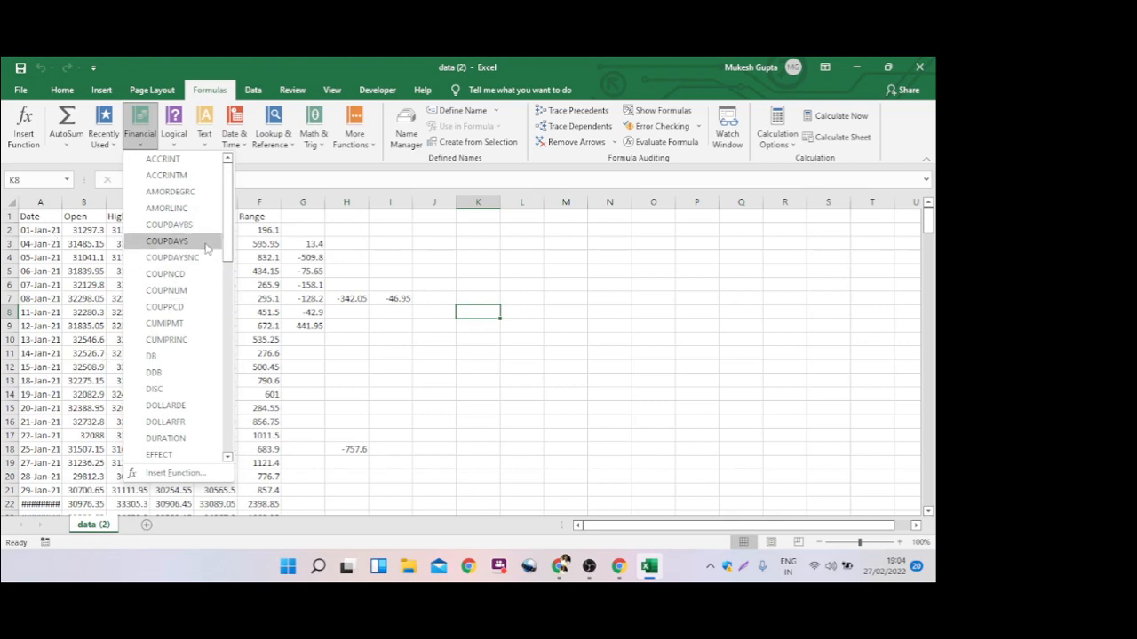
left_click_drag(227, 213, 253, 200)
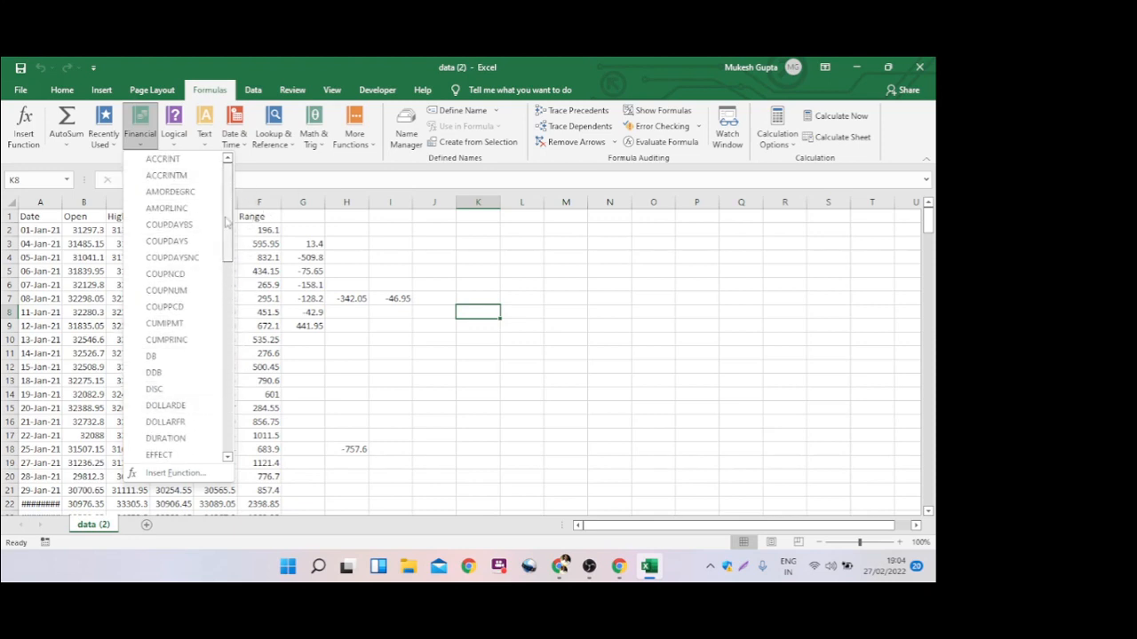
left_click_drag(229, 217, 260, 200)
left_click(180, 145)
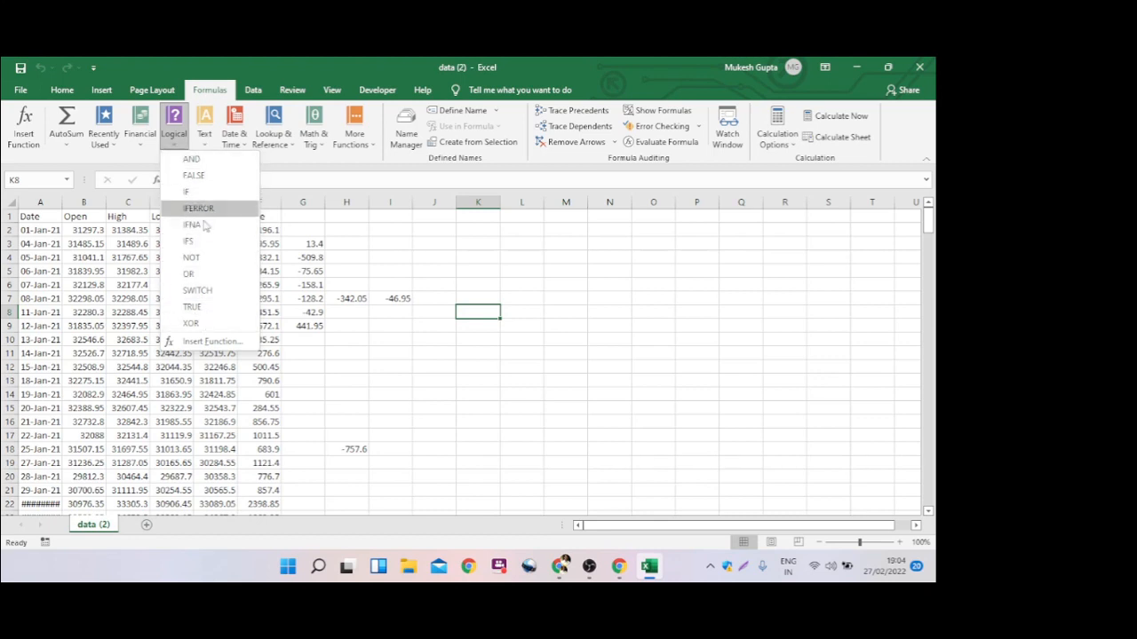
left_click(207, 143)
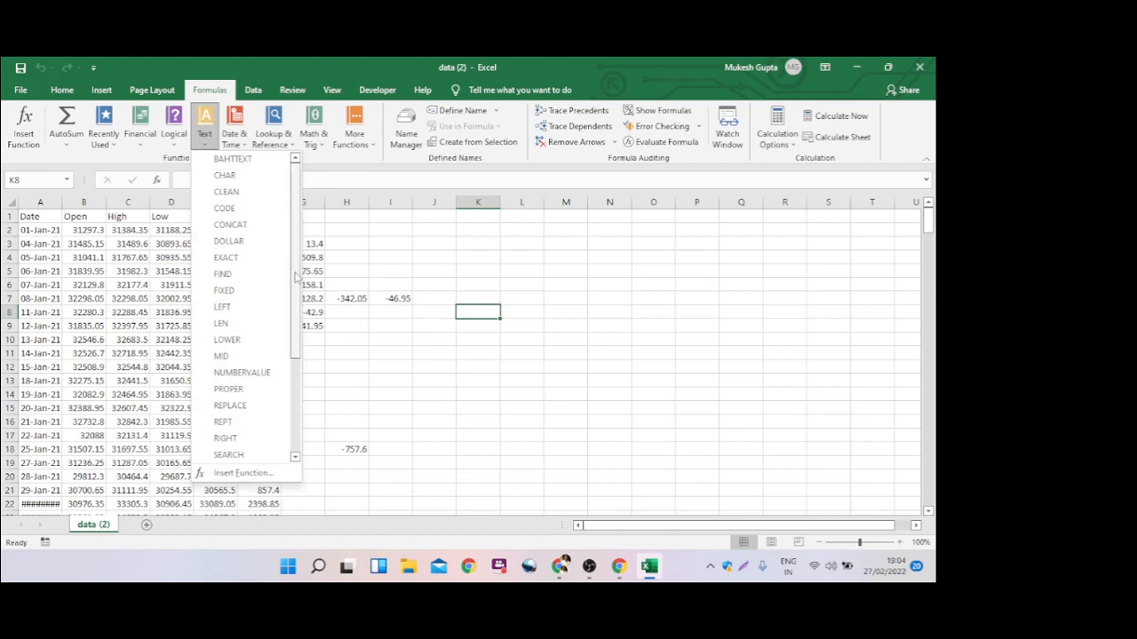
left_click_drag(297, 275, 314, 222)
left_click(237, 140)
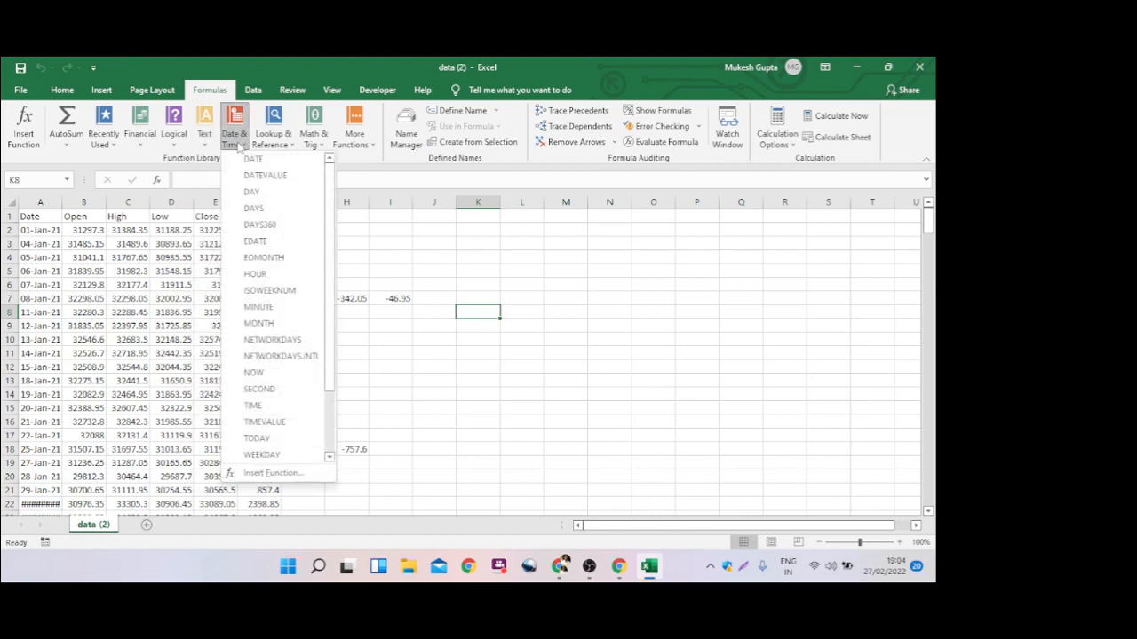
left_click_drag(329, 178, 328, 236)
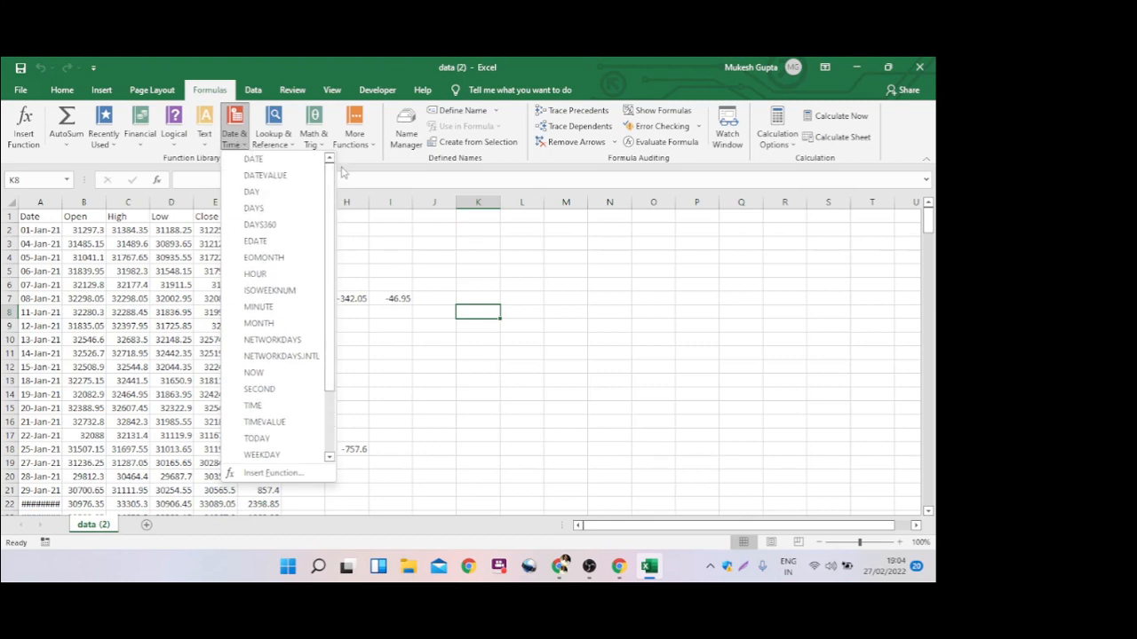
- Examine the lookup and reference, math and trig, and additional function categories, including engineering, information and compatibility
left_click(291, 140)
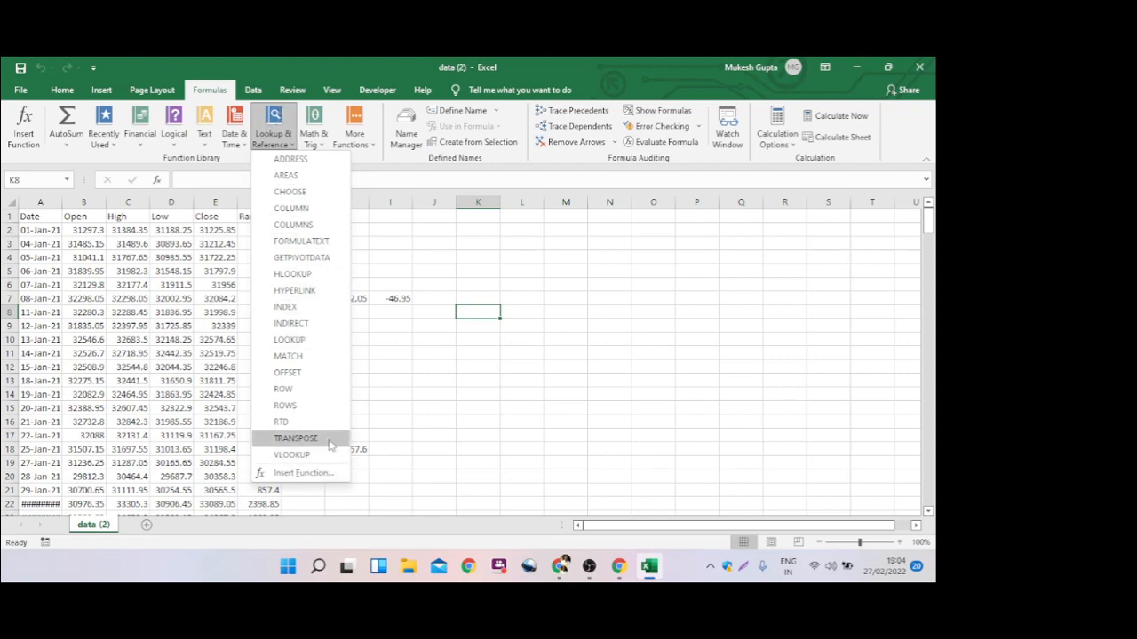
left_click(323, 149)
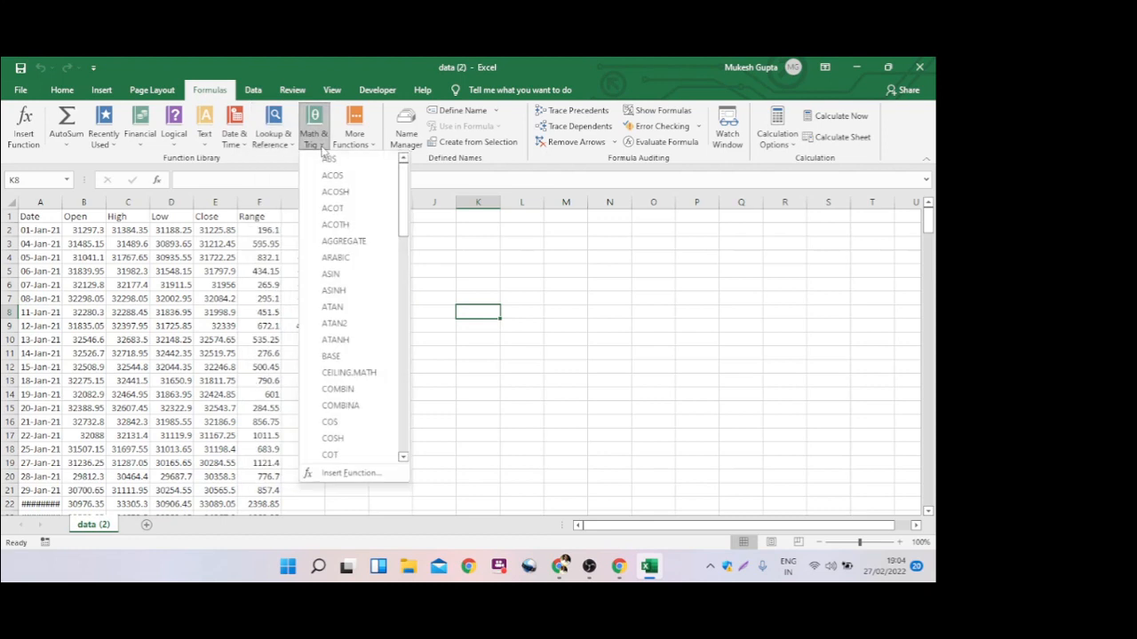
mouse_move(403, 191)
left_mouse_down()
mouse_move(399, 427)
mouse_move(401, 195)
left_mouse_up()
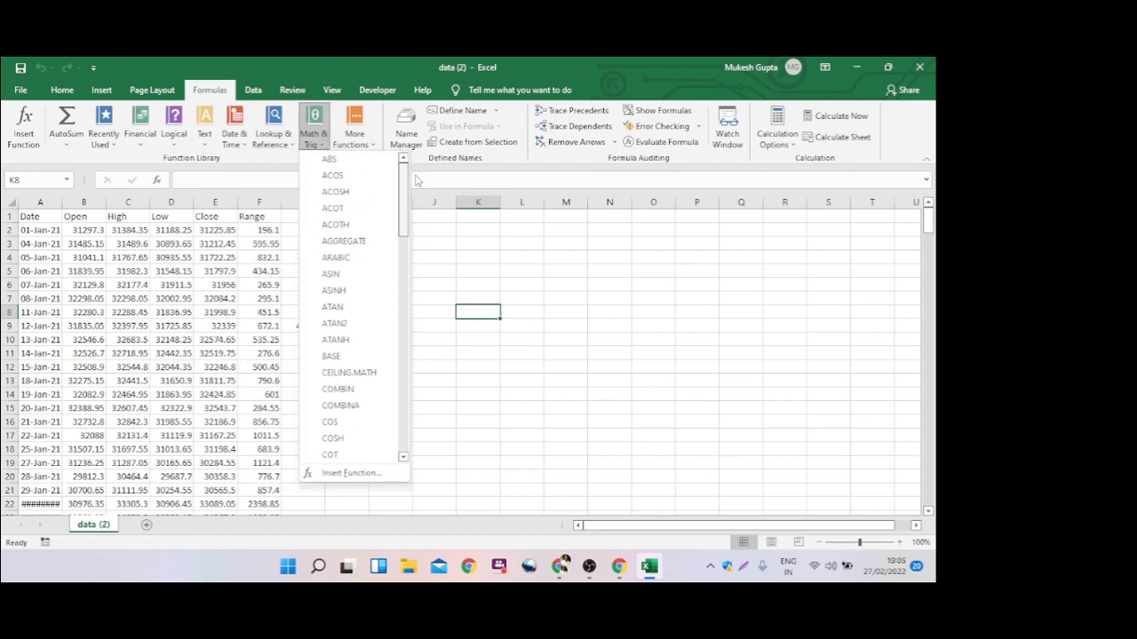
left_click(369, 145)
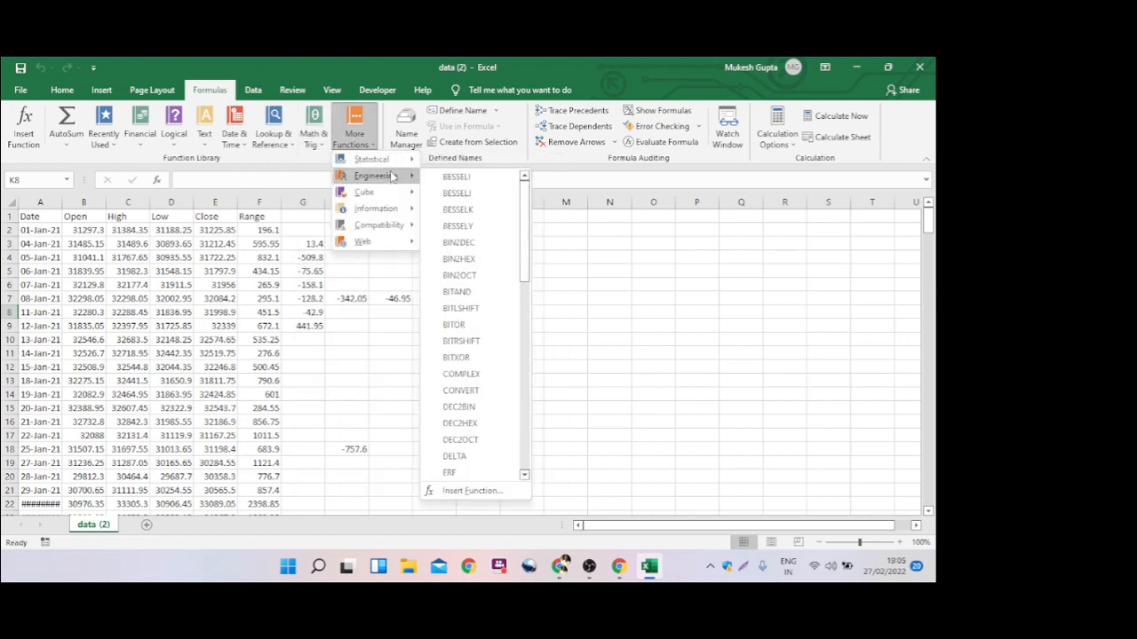
mouse_move(392, 209)
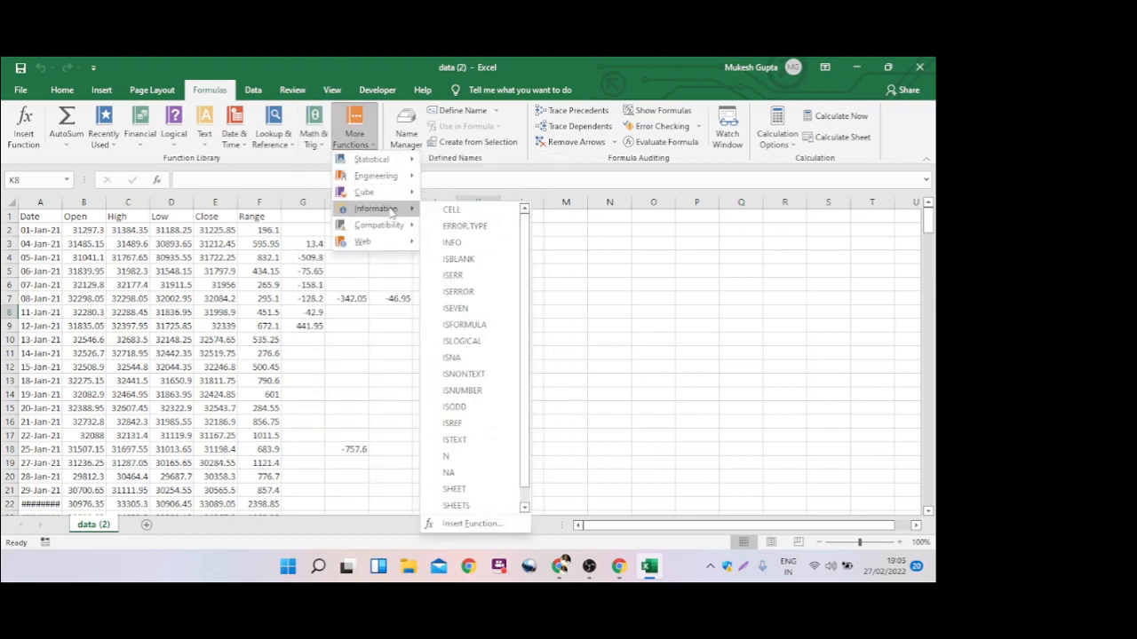
mouse_move(371, 226)
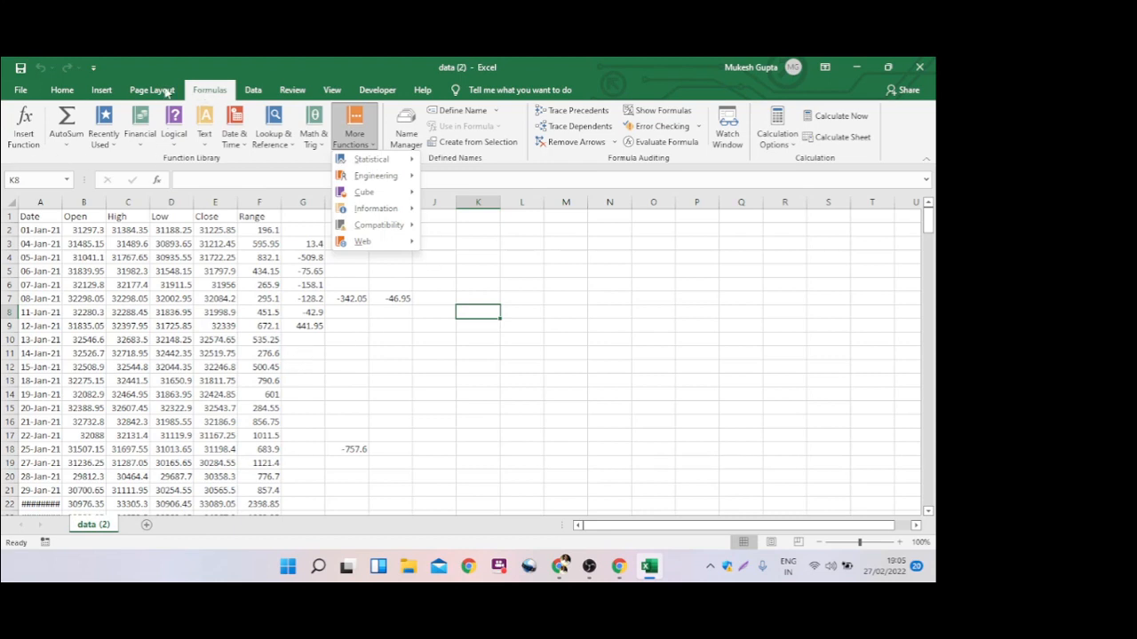
left_click(582, 375)
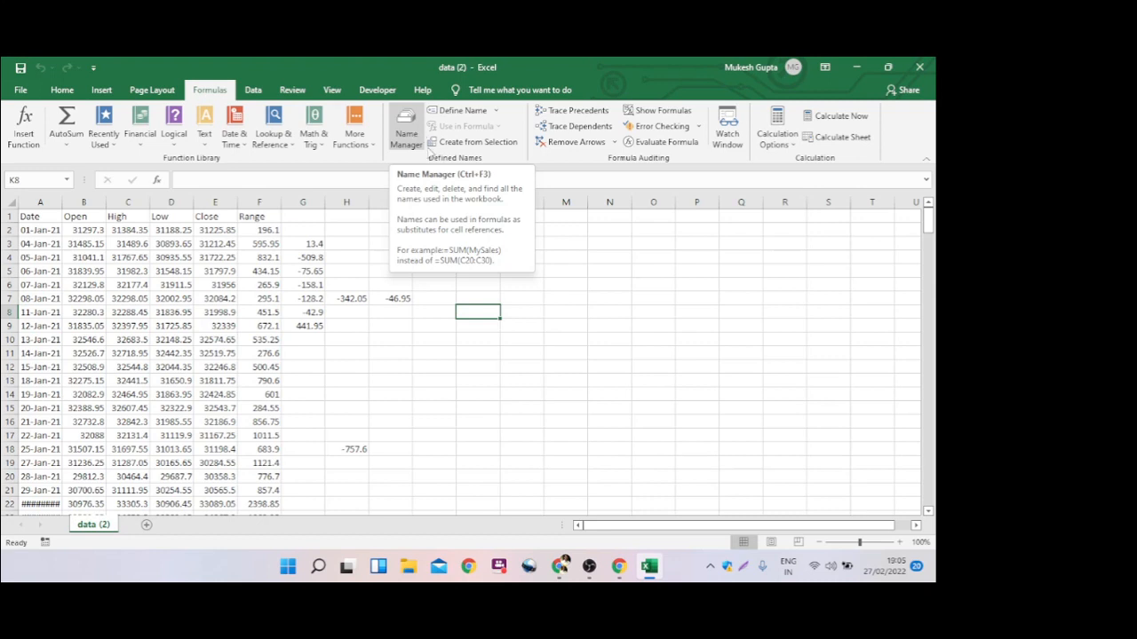
left_click_drag(388, 327, 524, 381)
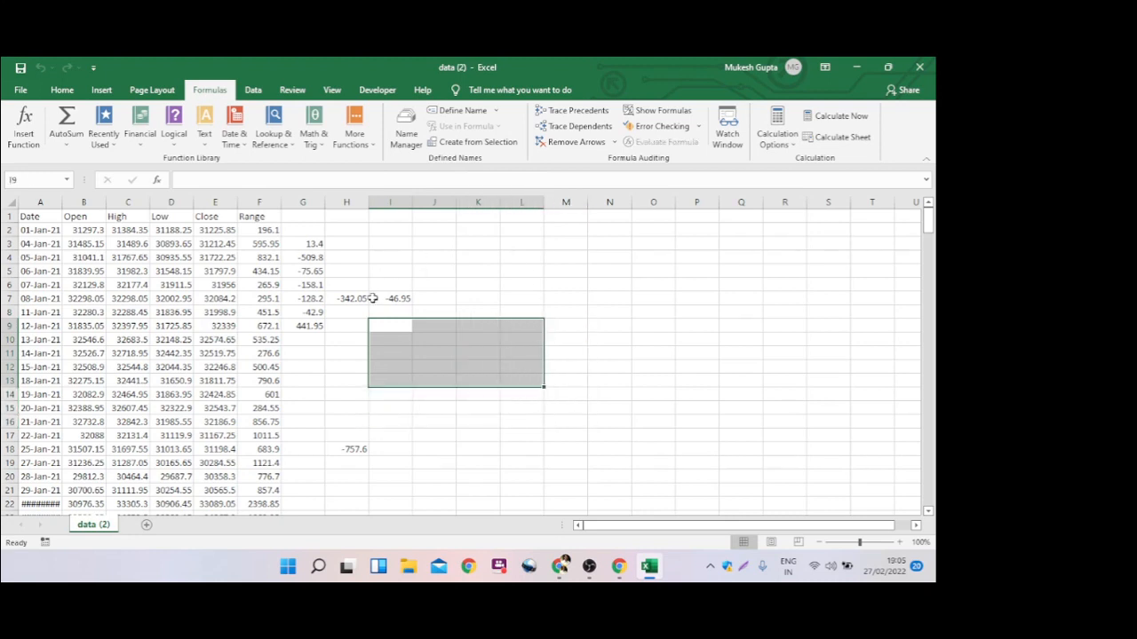
left_click_drag(390, 343, 487, 382)
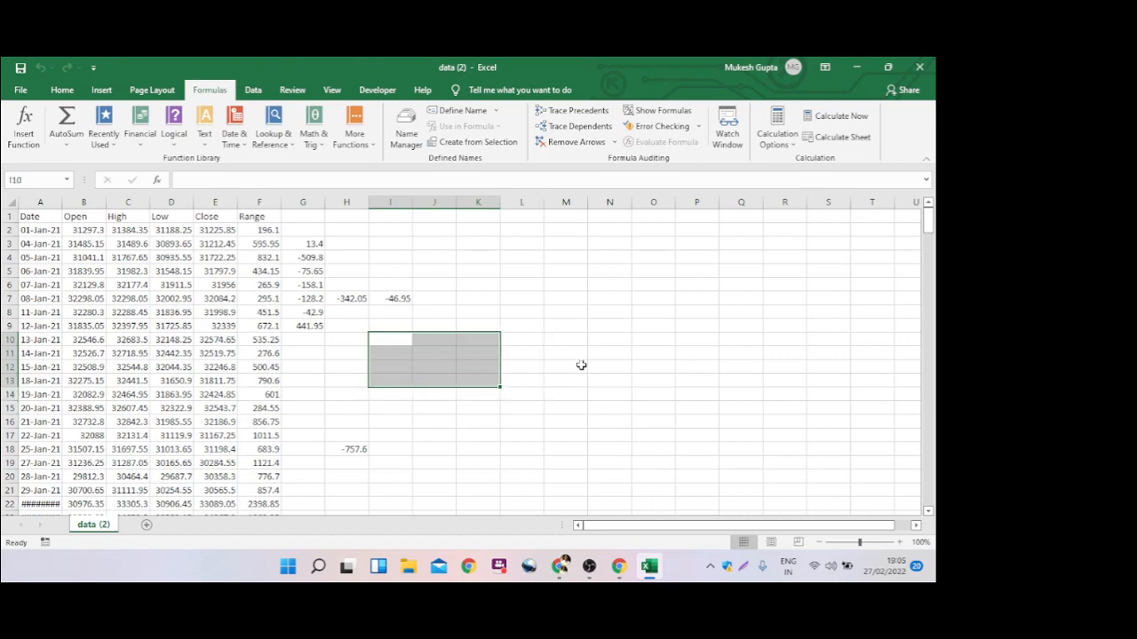
left_click(580, 365)
left_click_drag(380, 336, 490, 382)
left_click_drag(354, 336, 454, 400)
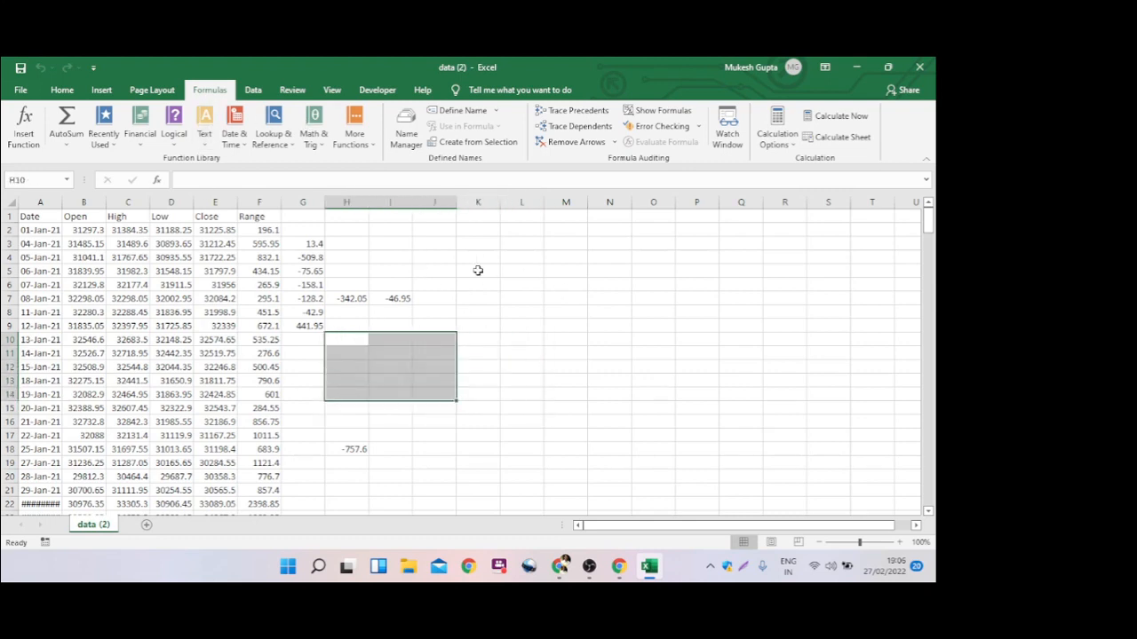
left_click_drag(478, 270, 605, 333)
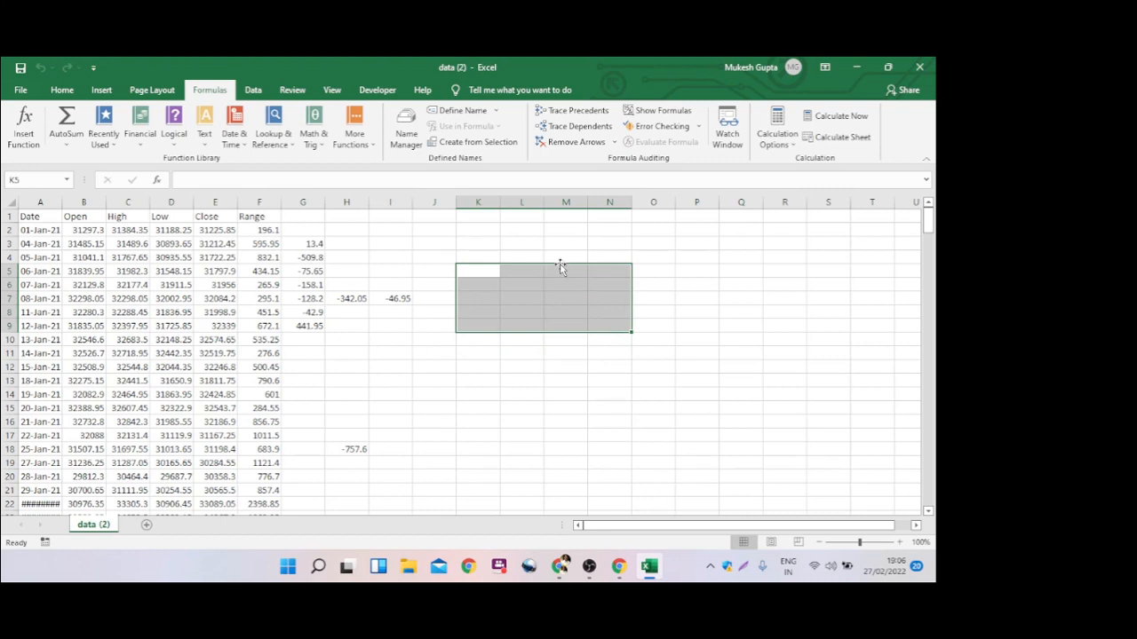
left_click_drag(398, 380, 508, 433)
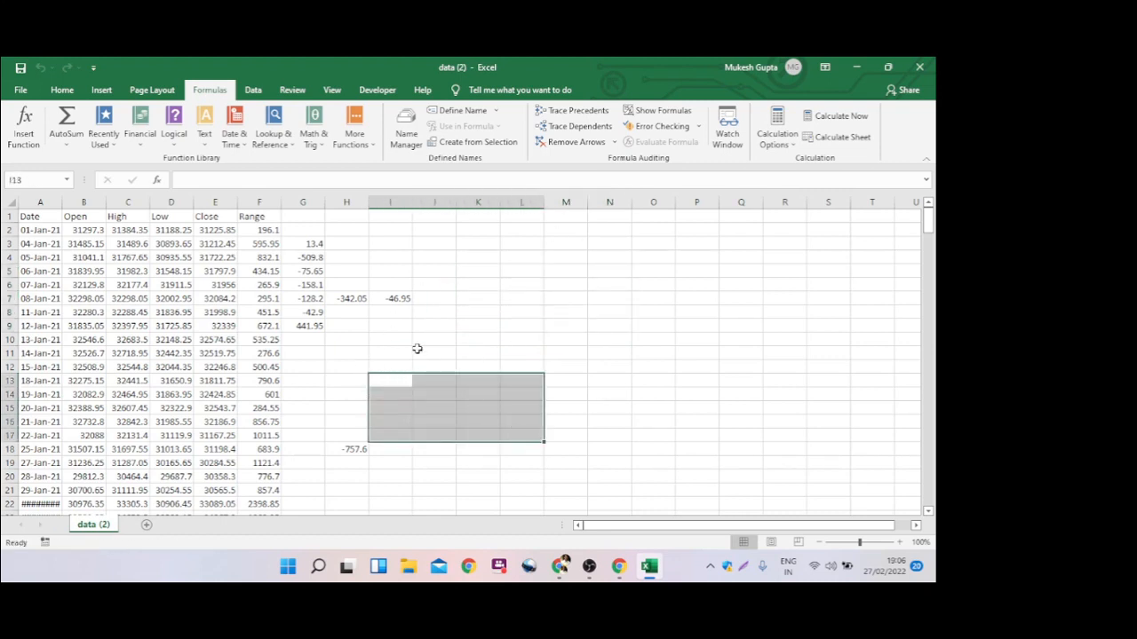
left_click_drag(418, 349, 401, 336)
left_click(393, 338)
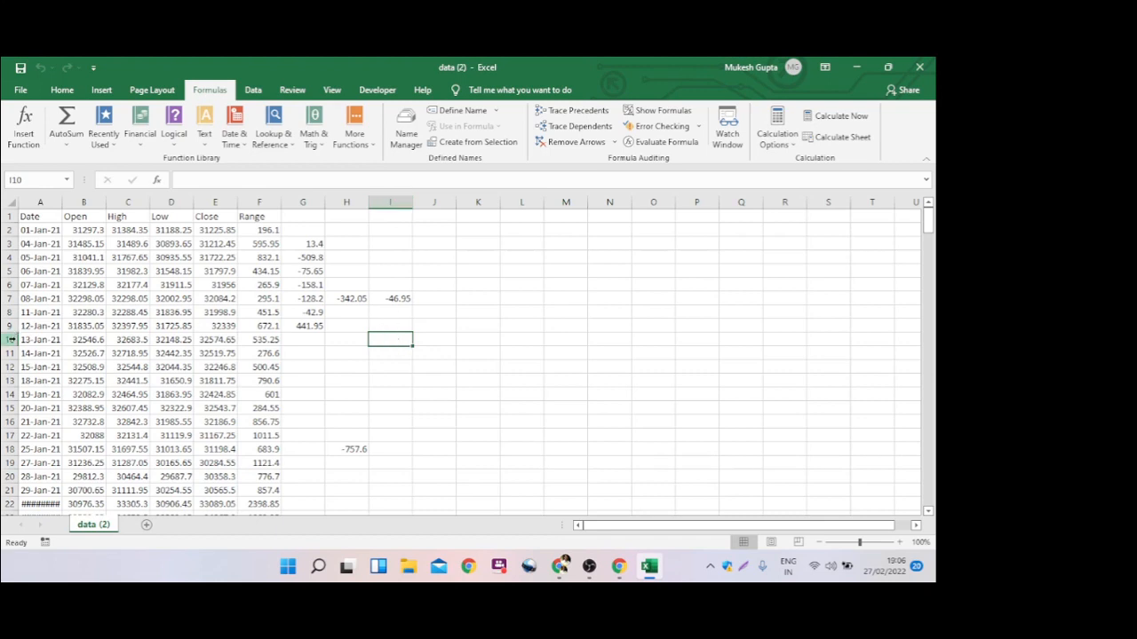
left_click(500, 354)
left_click(532, 287)
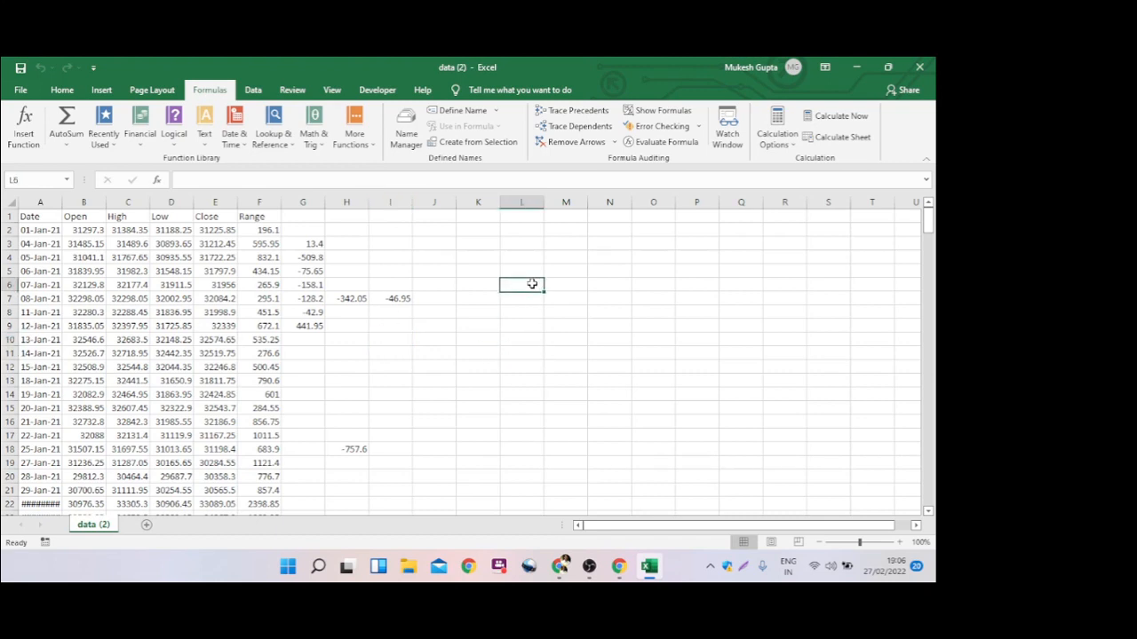
left_click(495, 247)
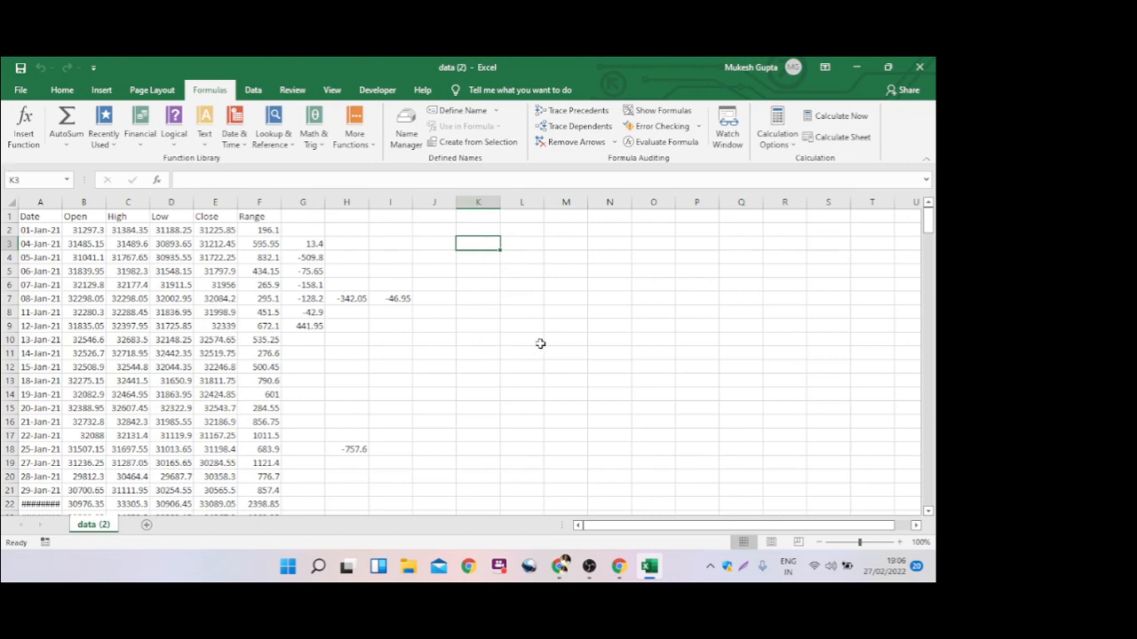
left_click(562, 311)
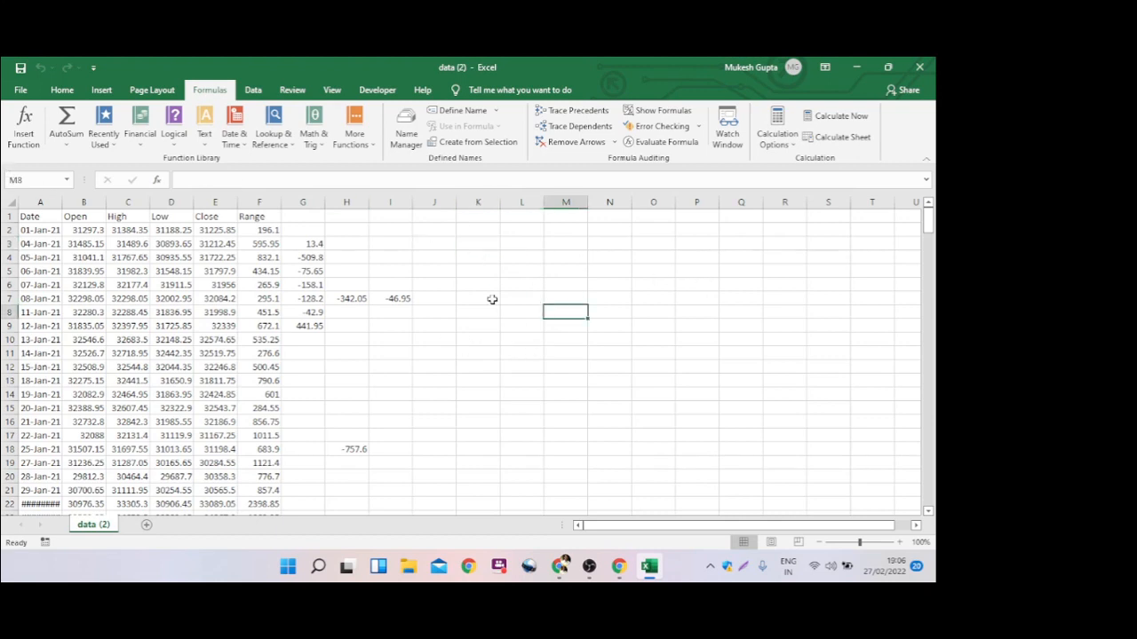
left_click(293, 408)
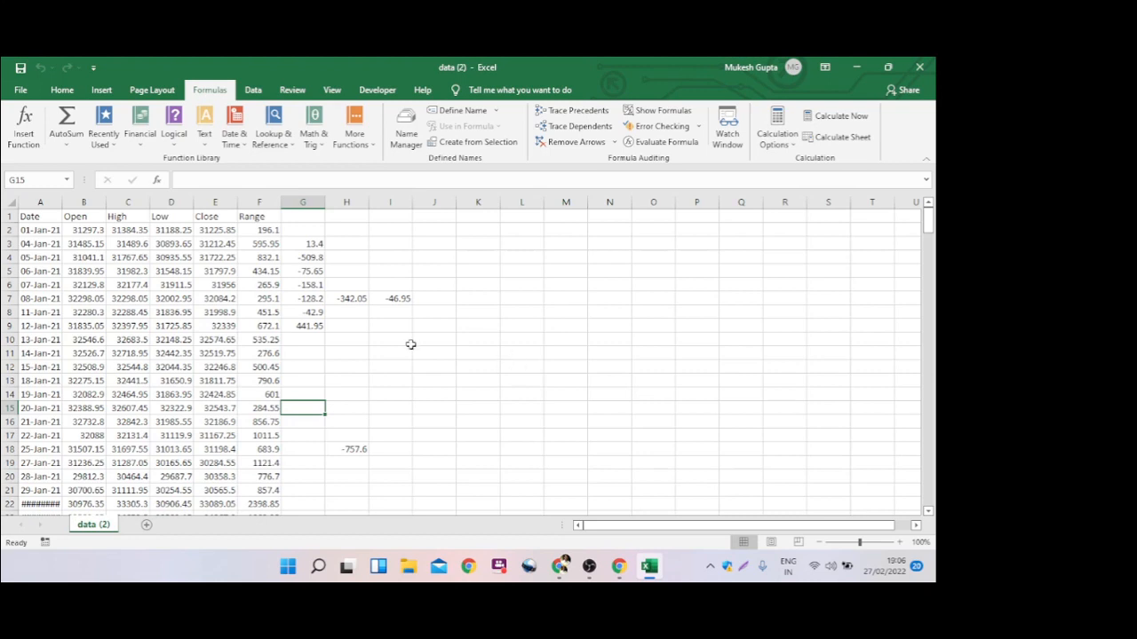
- Fill the empty cell range I9:L14 with yellow
left_click_drag(389, 325, 527, 389)
left_click(61, 90)
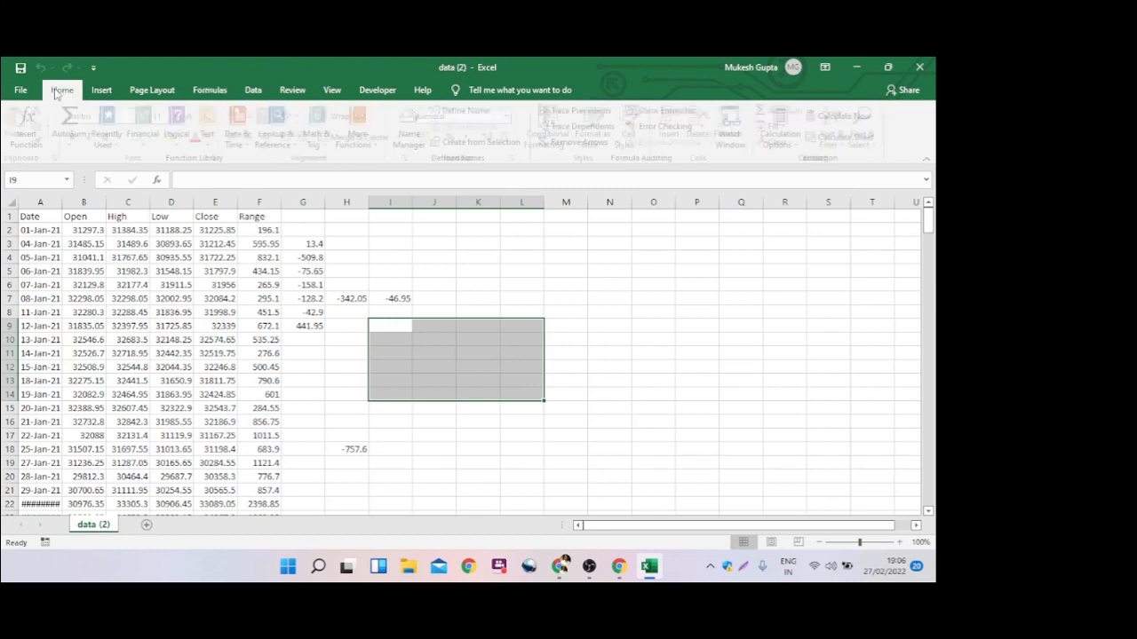
left_click(175, 135)
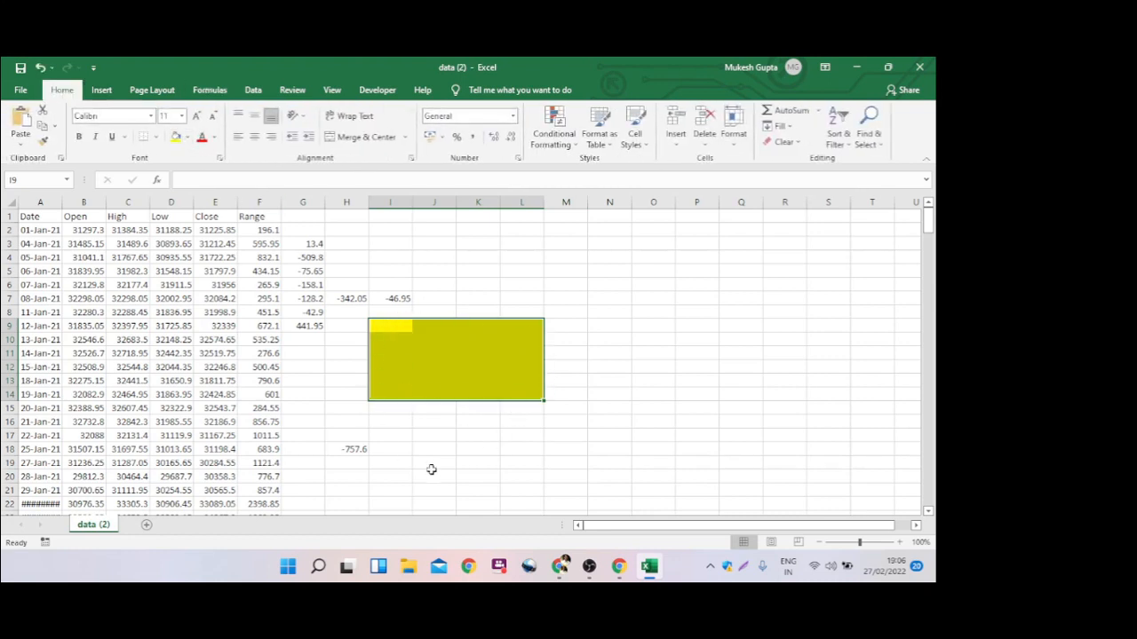
- Examine the name-defining options for the yellow range I9:L14 without defining a name
left_click_drag(391, 329, 520, 388)
left_click(214, 89)
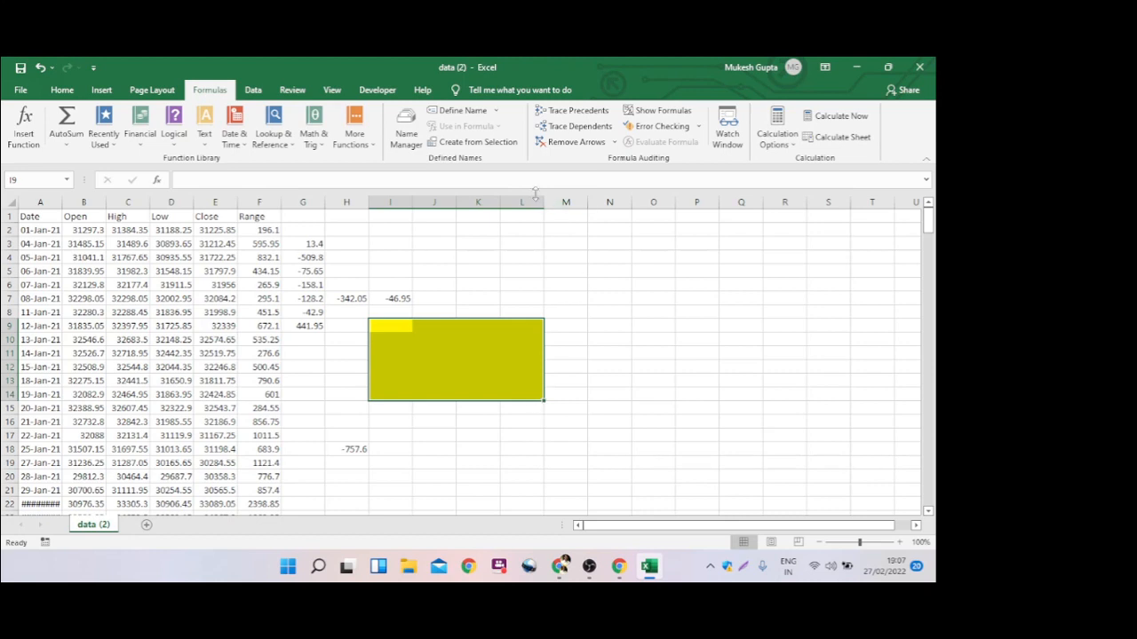
left_click(495, 112)
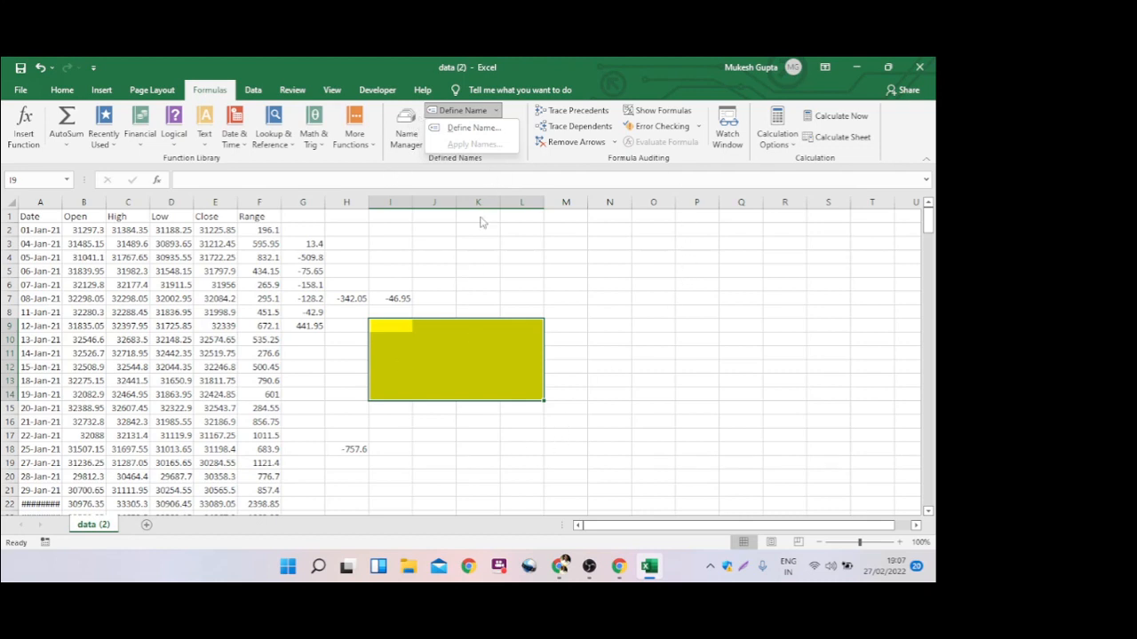
left_click(549, 265)
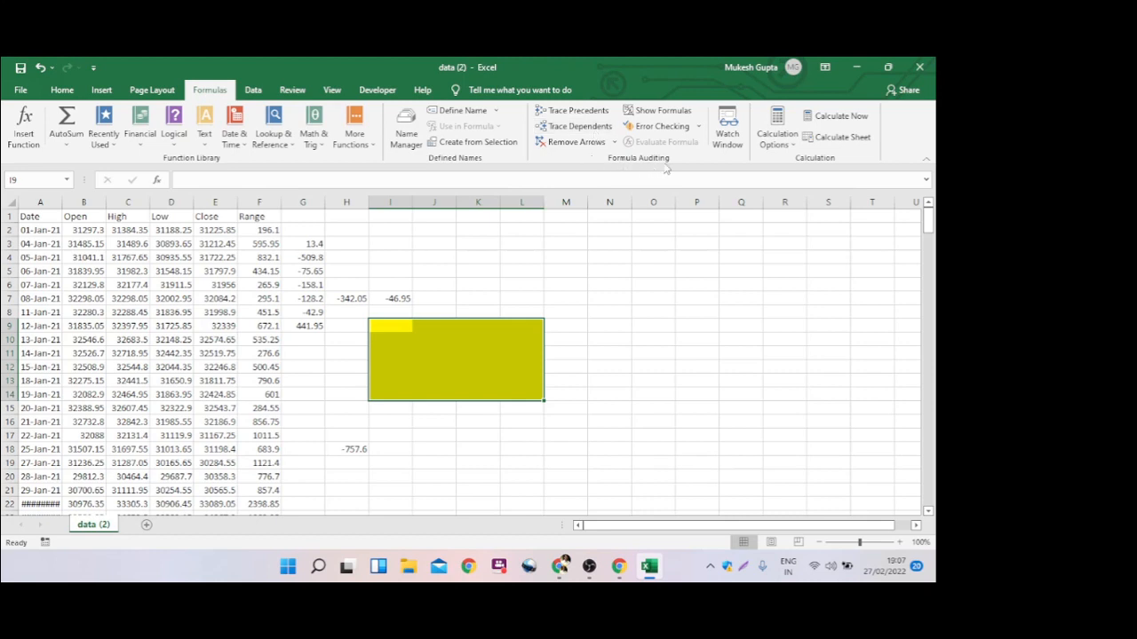
left_click(536, 252)
- Examine the workbook's calculation mode options and bring up the data tools
left_click_drag(142, 296, 253, 375)
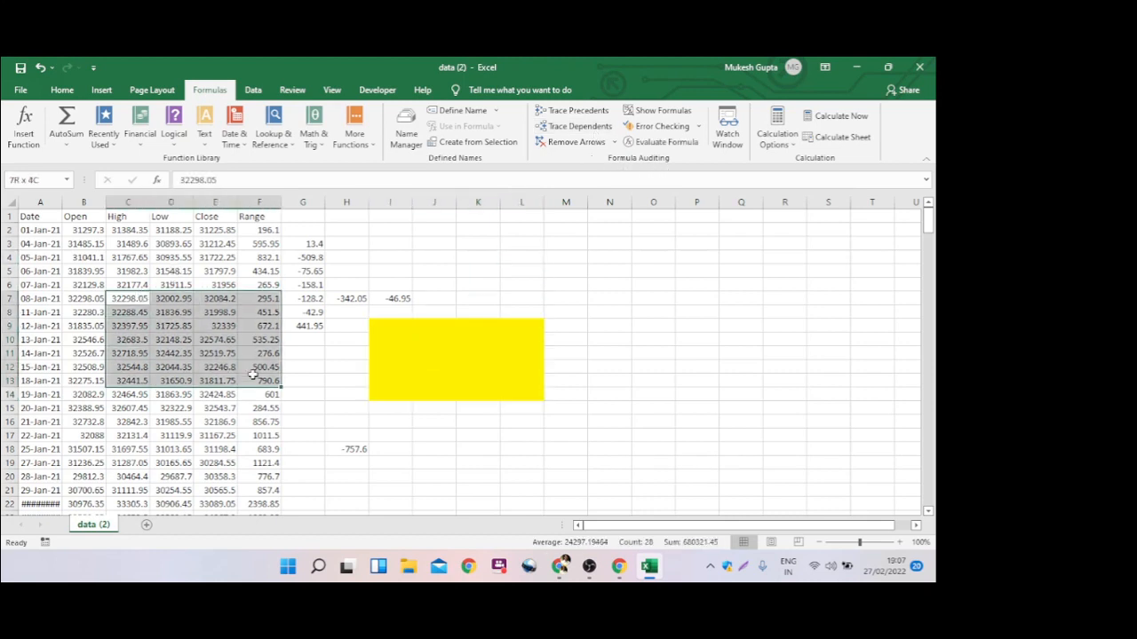
left_click(507, 272)
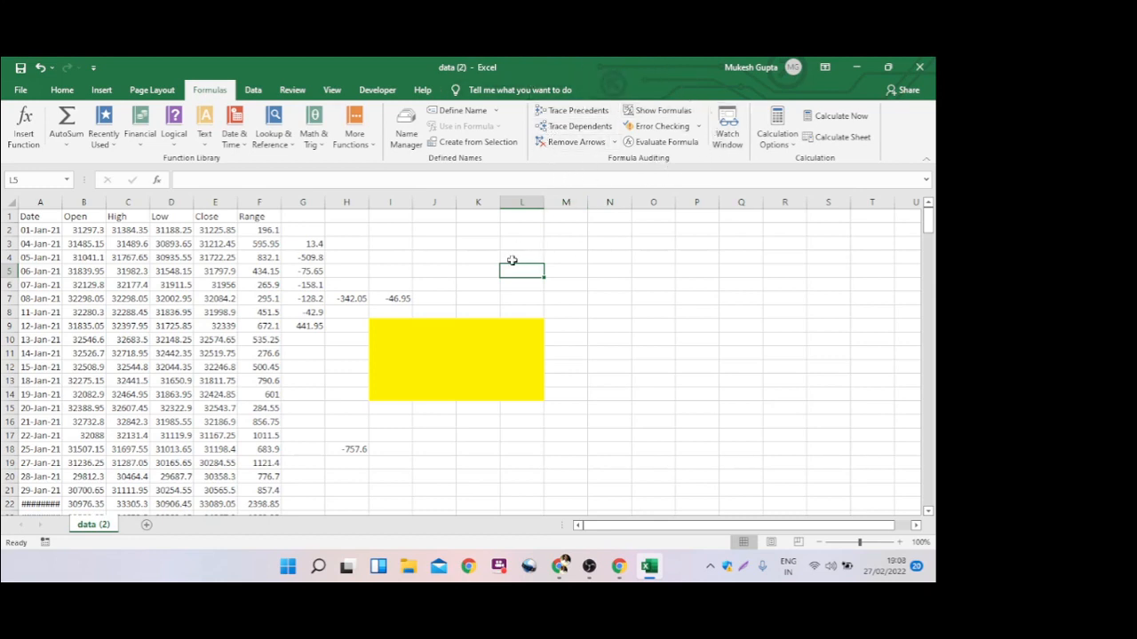
left_click(790, 147)
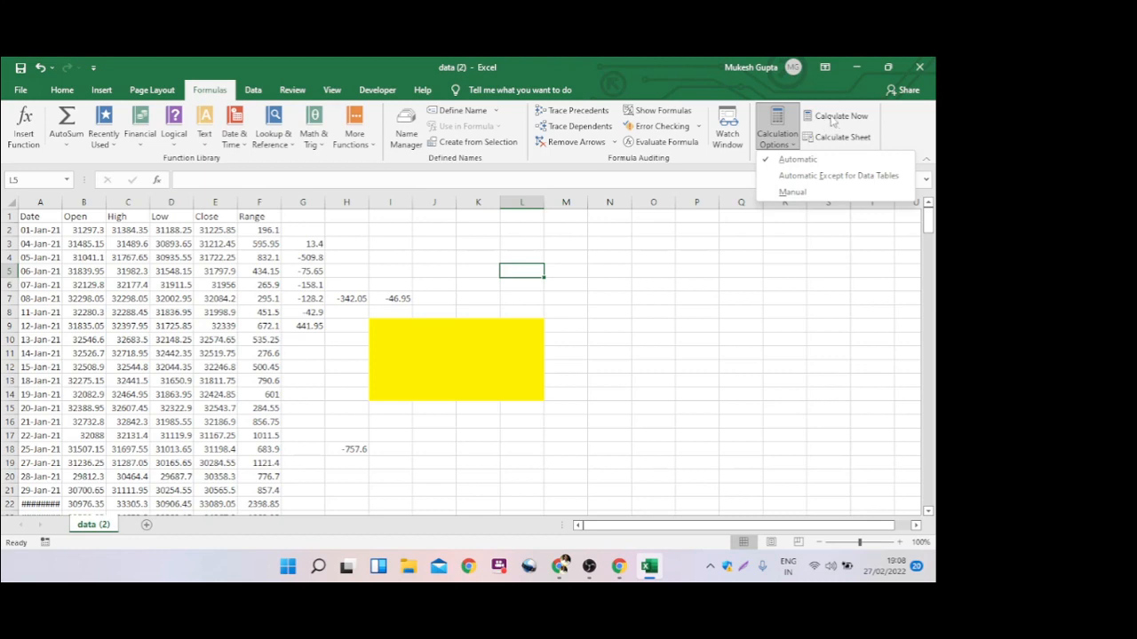
left_click(666, 307)
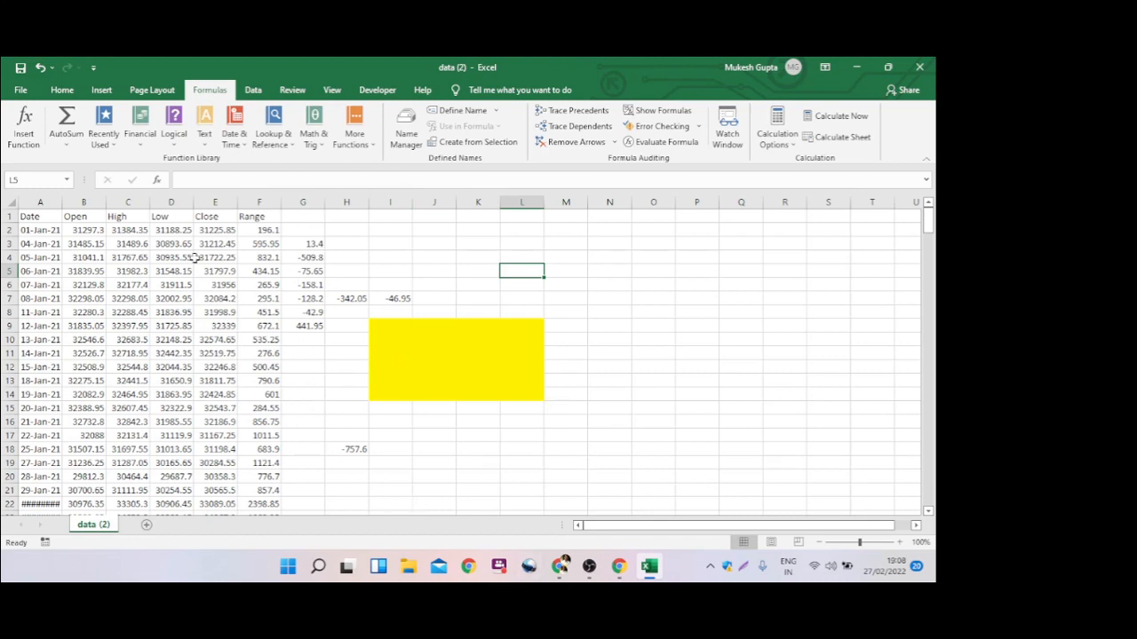
left_click(252, 91)
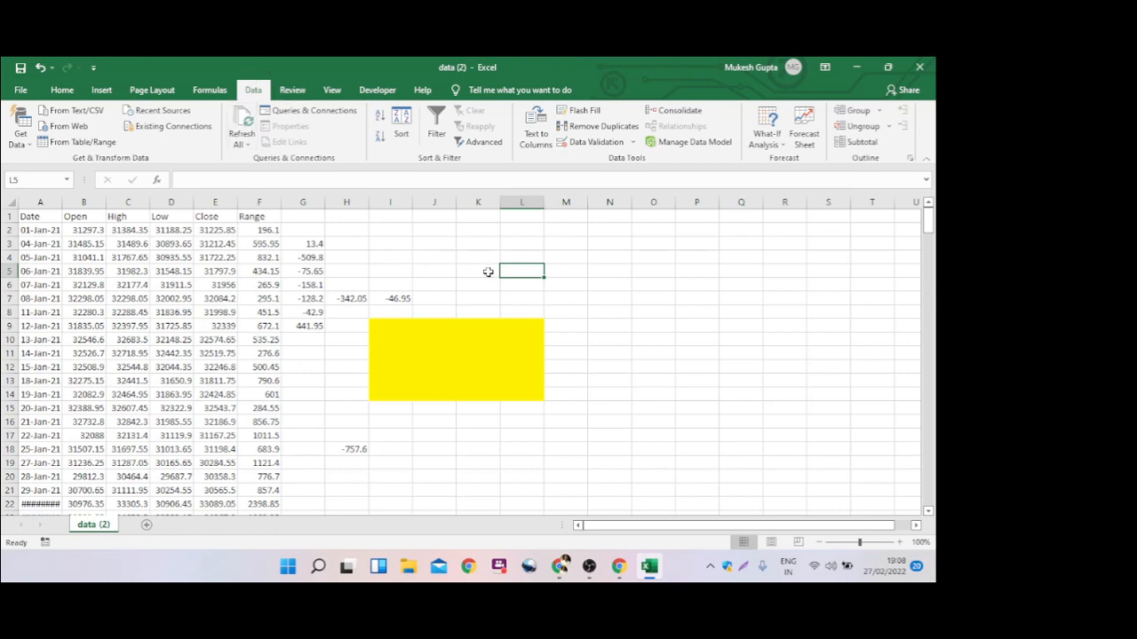
- Examine the data import sources, query combination options and refresh options with the empty range J4:L7 selected
left_click_drag(436, 253, 542, 315)
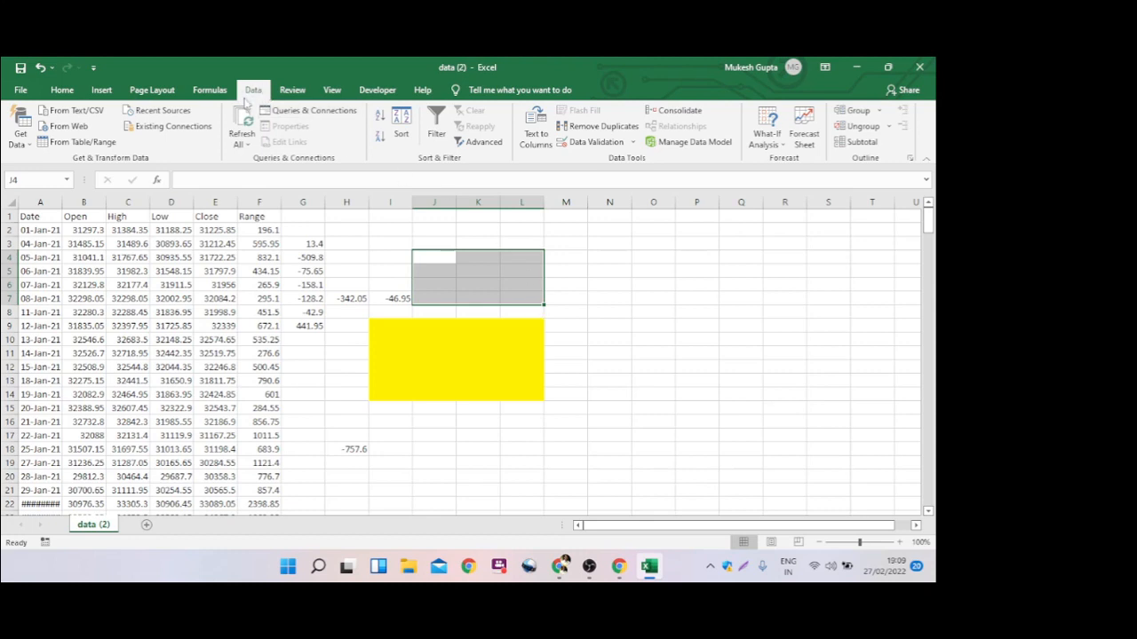
left_click(26, 138)
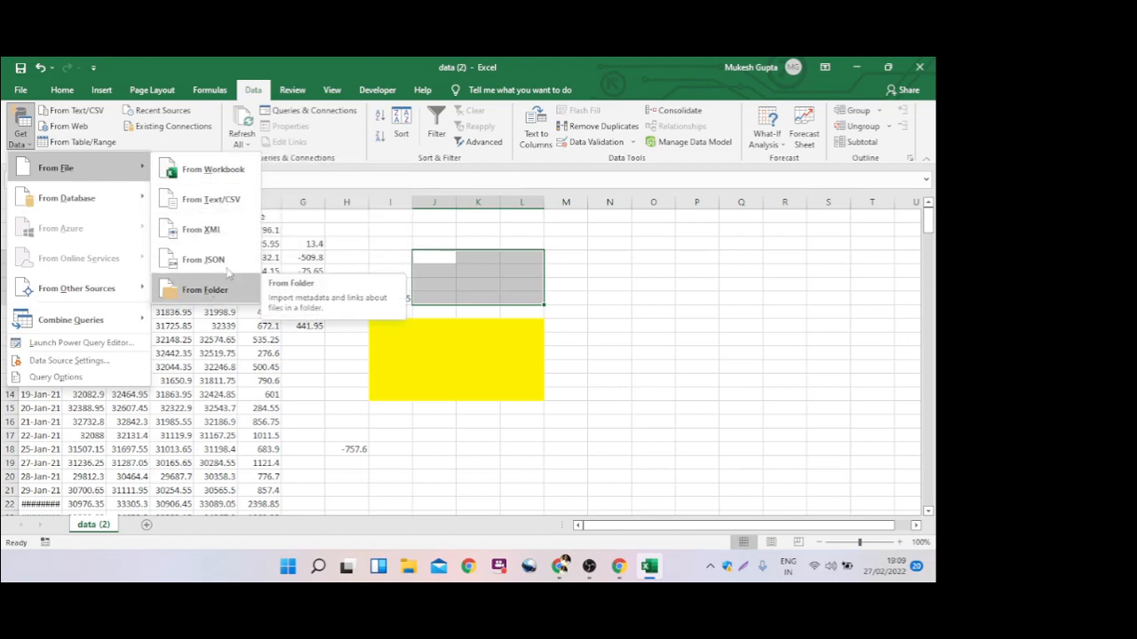
mouse_move(83, 293)
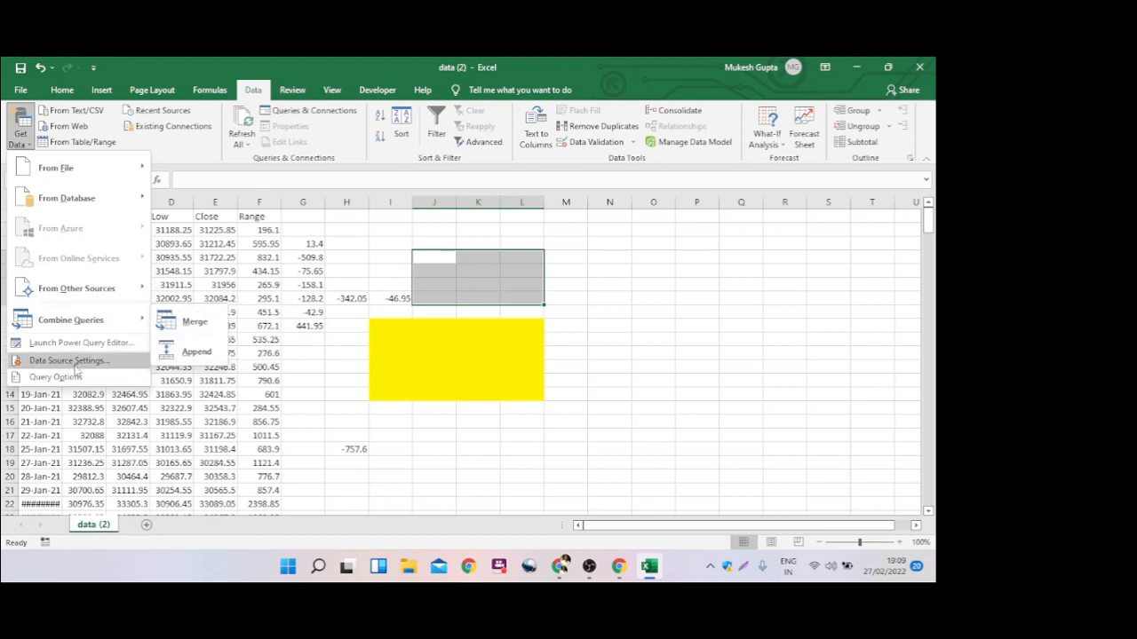
mouse_move(109, 327)
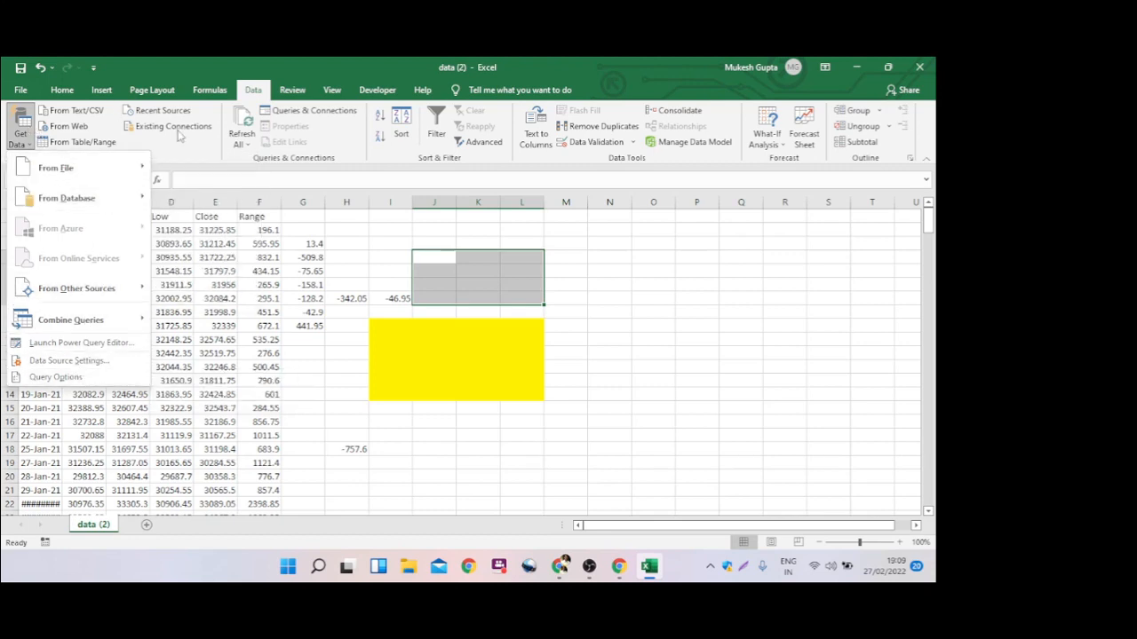
left_click(342, 147)
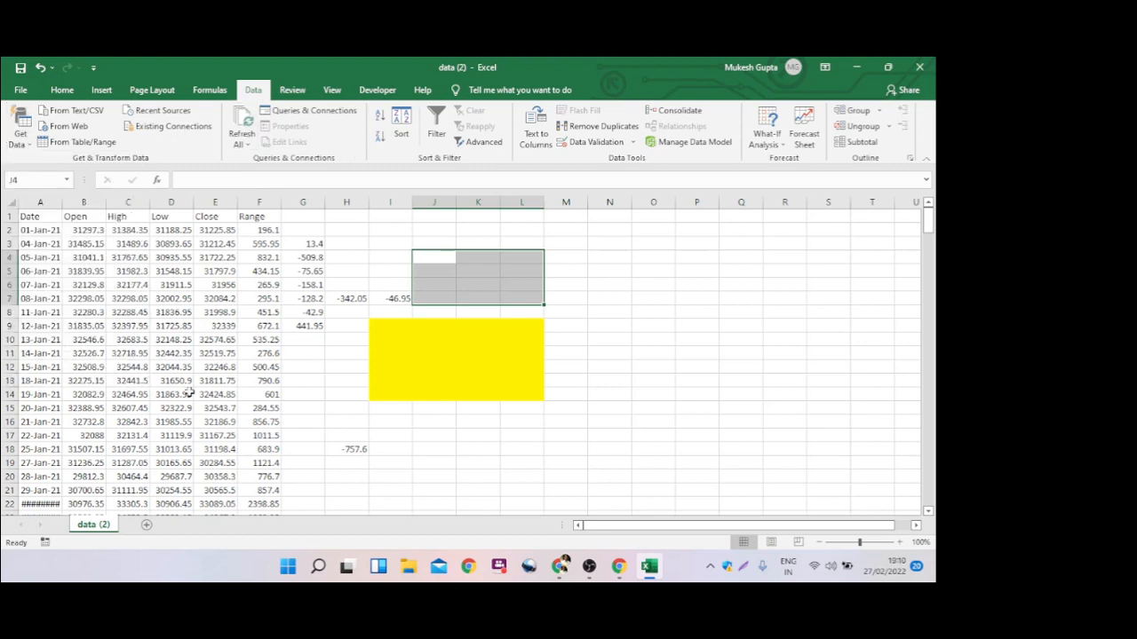
left_click(241, 143)
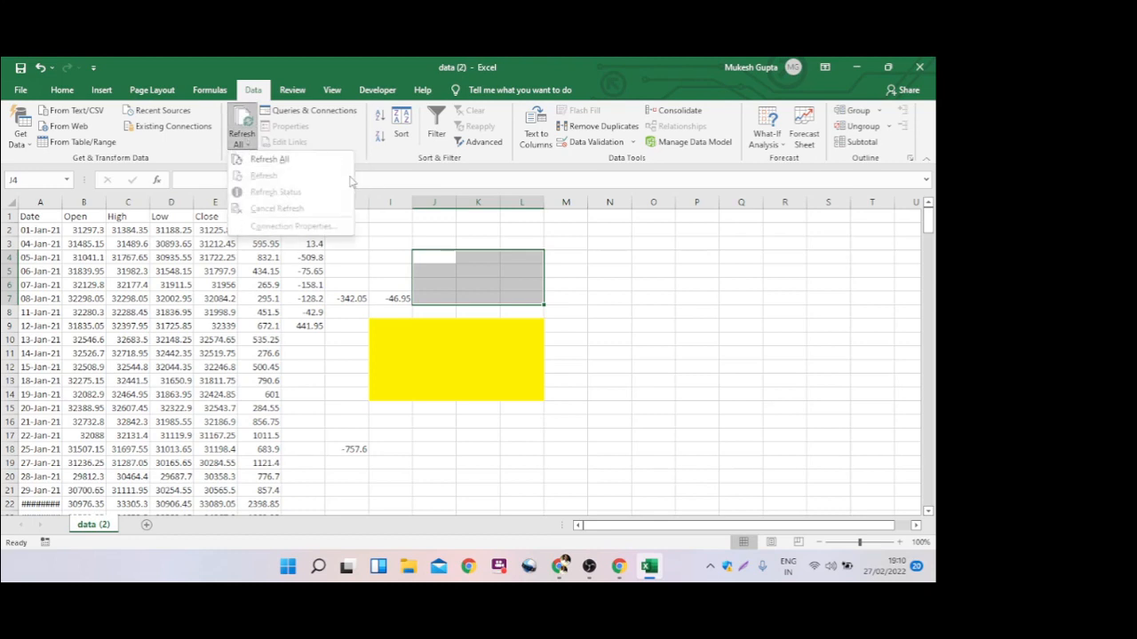
left_click(362, 139)
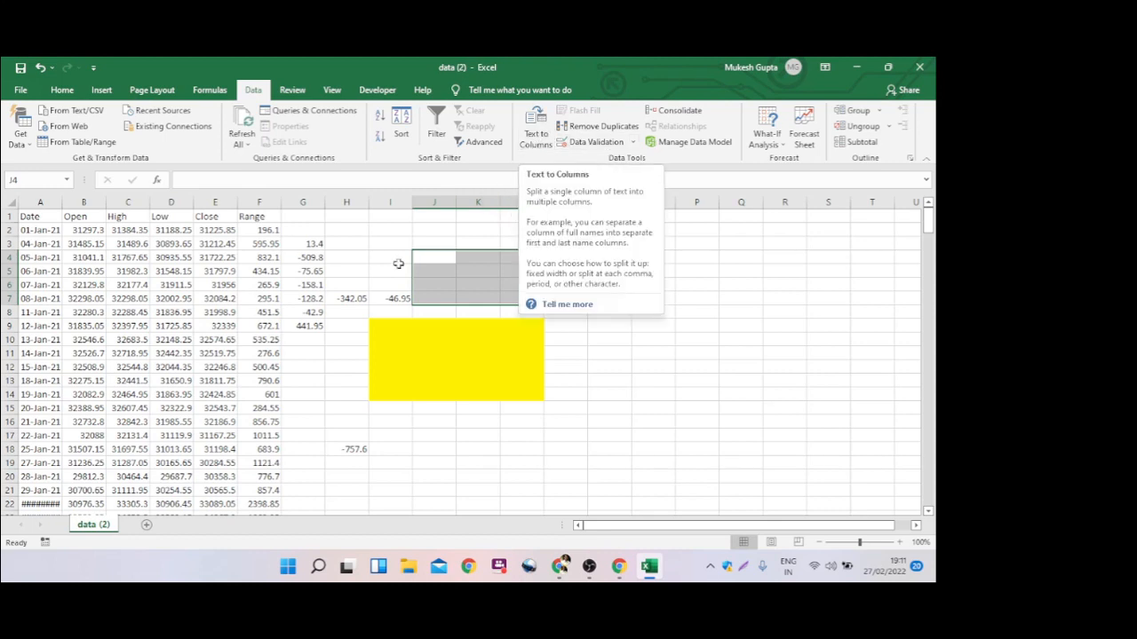
- Select the first data row A2:F2 and examine what the Text to Columns tool does
left_click_drag(578, 263, 720, 382)
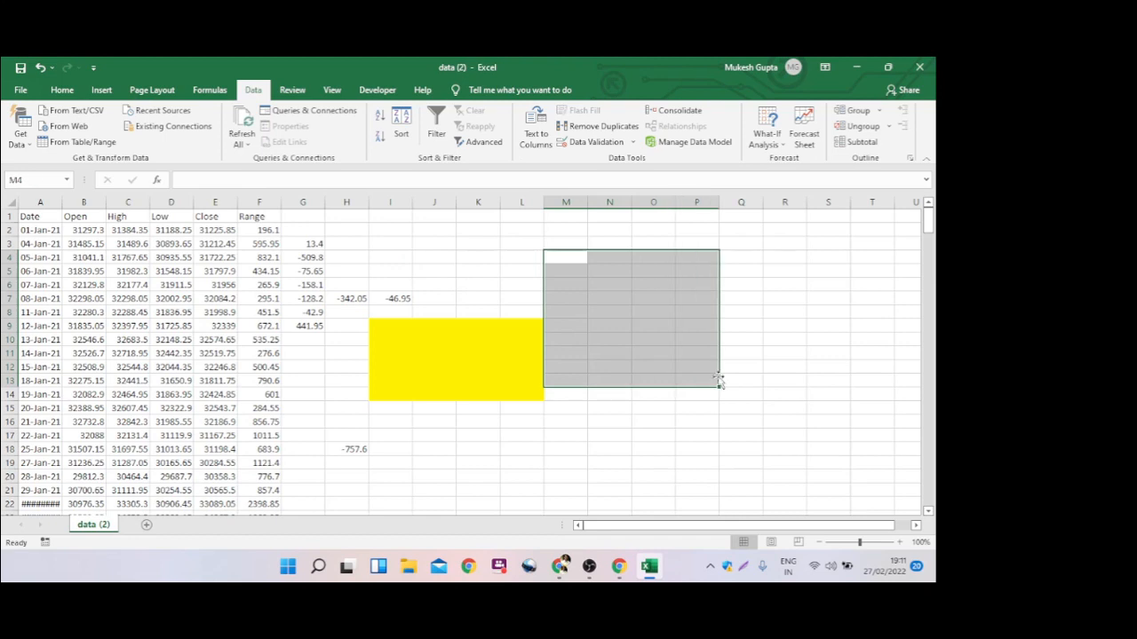
left_click_drag(38, 230, 270, 243)
left_click_drag(48, 231, 272, 231)
left_click_drag(36, 230, 254, 230)
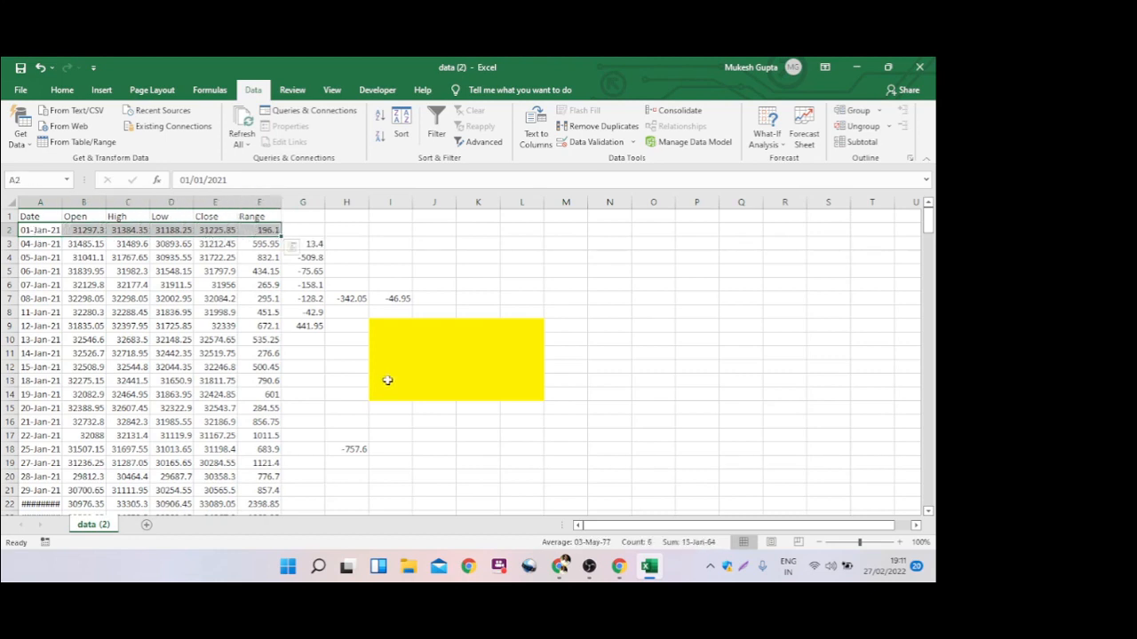
left_click(589, 567)
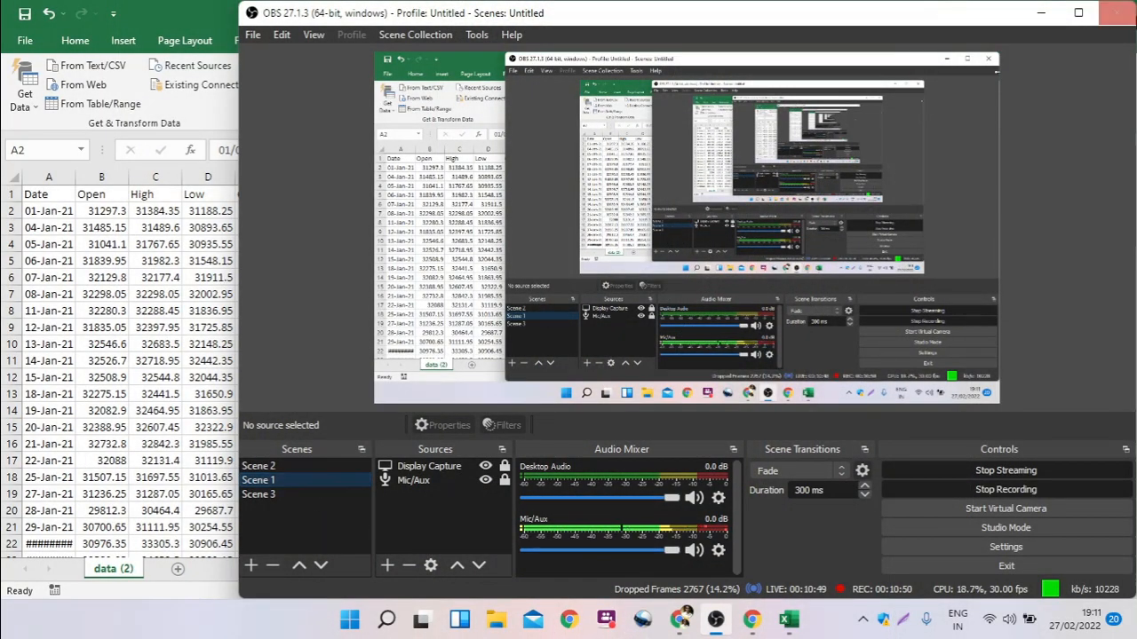
left_click(1041, 12)
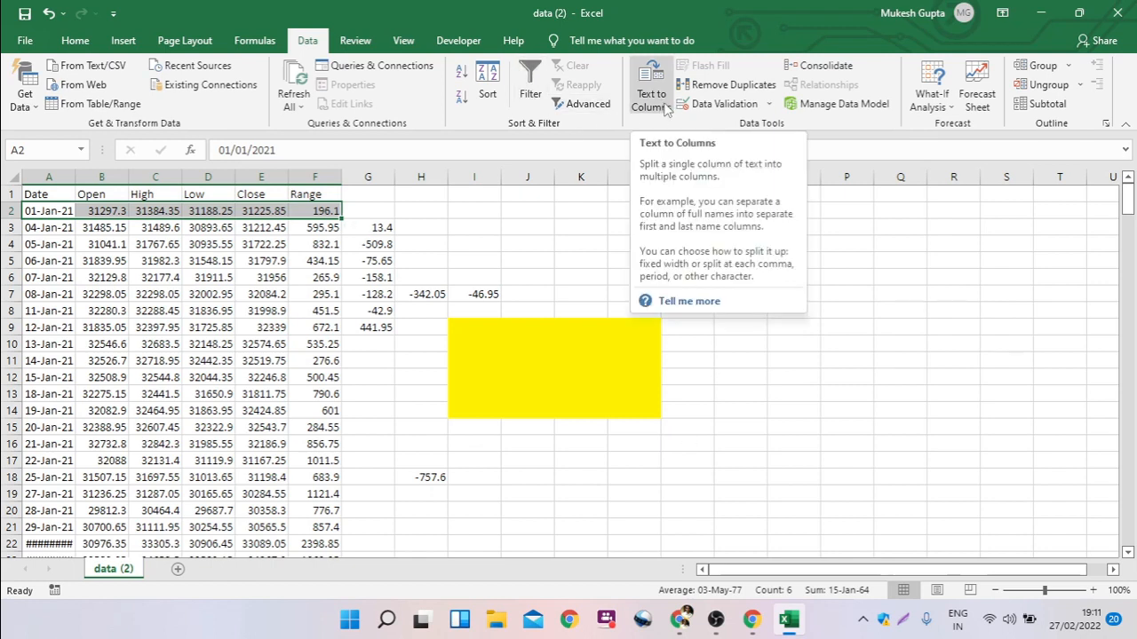
- Examine the data validation and invalid-data circling options with the Open prices in B2:B10 selected
left_click(562, 265)
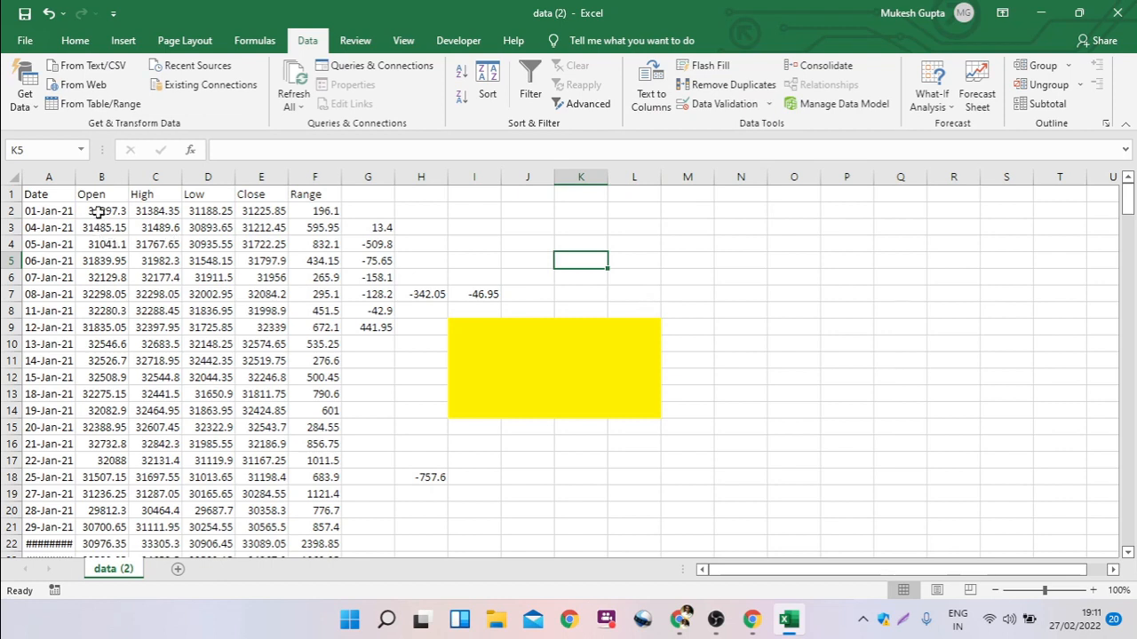
left_click_drag(97, 210, 107, 294)
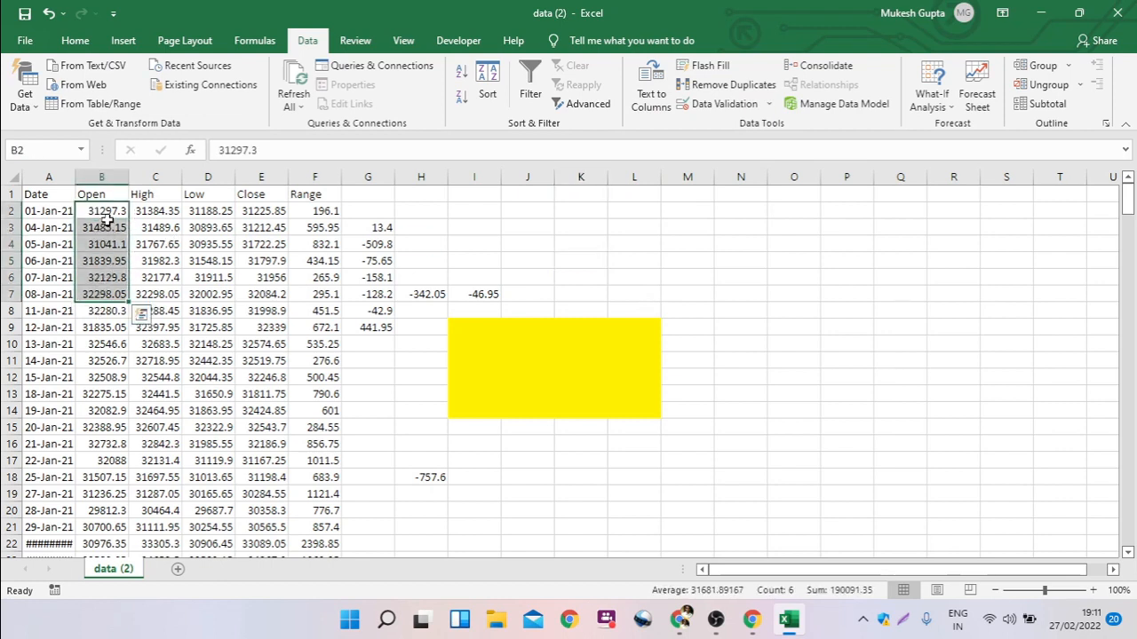
left_click_drag(107, 218, 106, 277)
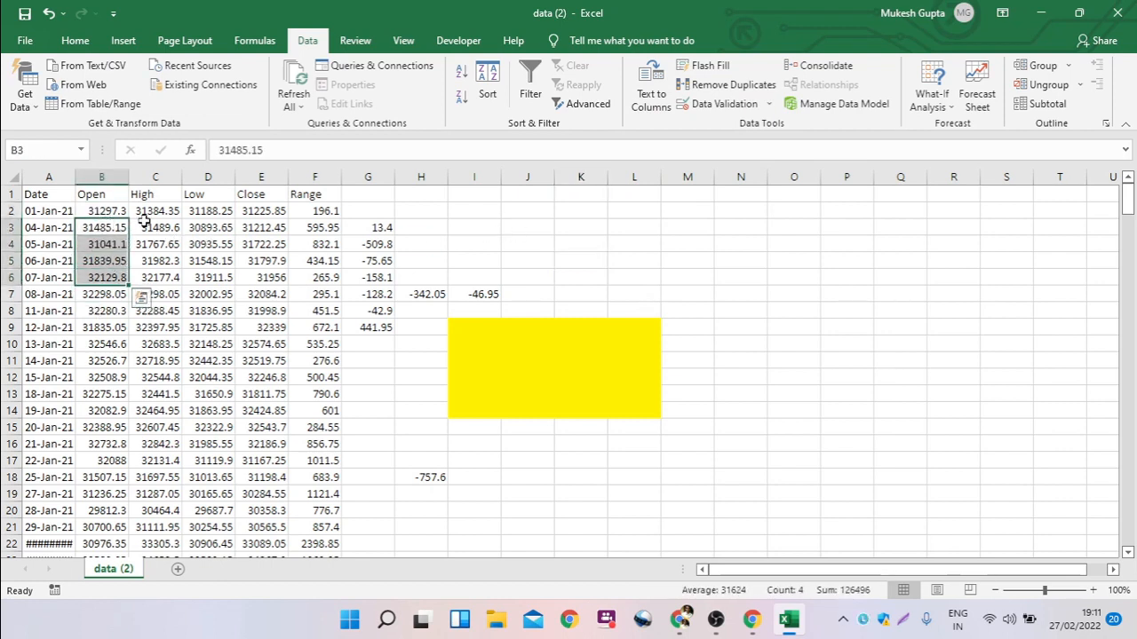
left_click_drag(101, 210, 105, 343)
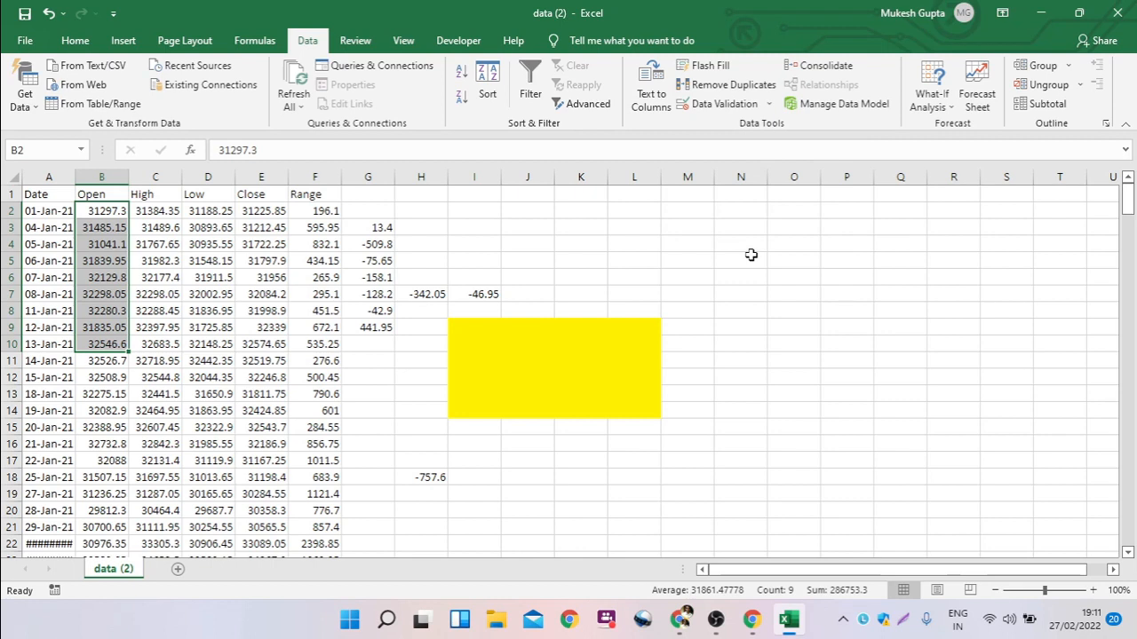
left_click(770, 106)
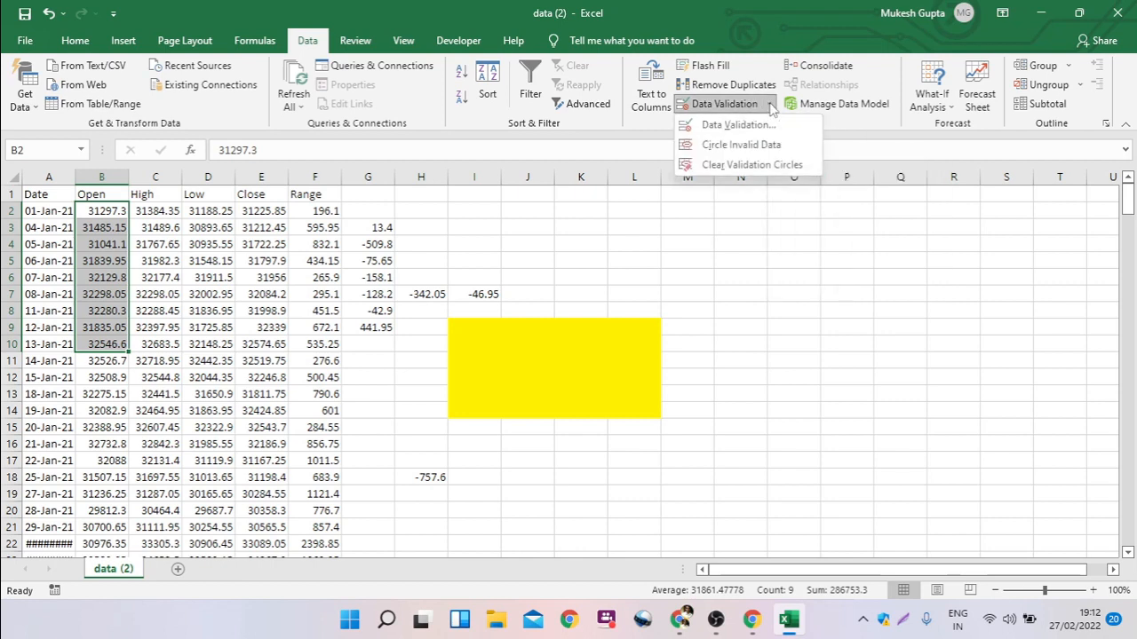
left_click(594, 237)
left_click(592, 236)
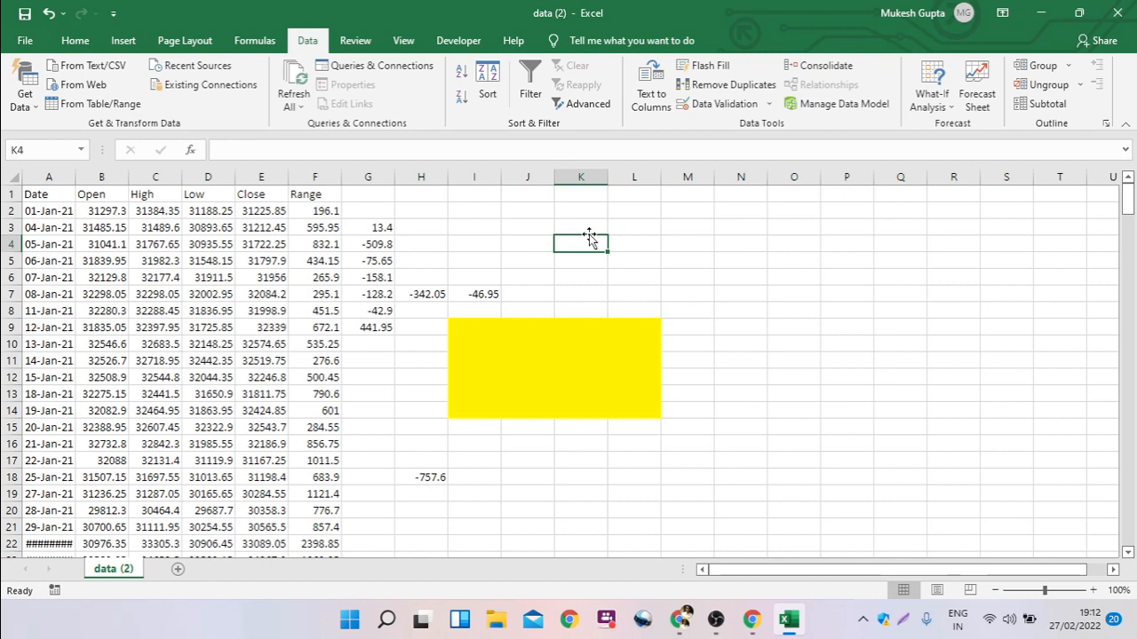
- Examine the descriptions of the Data Validation and Consolidate tools, using the empty range J4:L7 as an example area
left_click(536, 244)
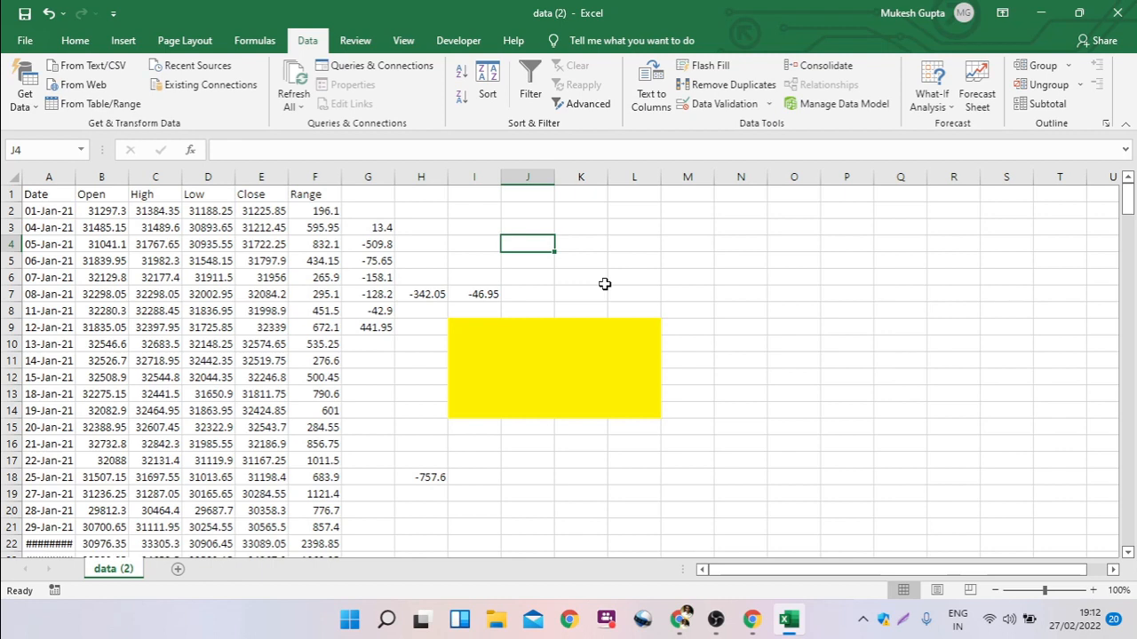
mouse_move(610, 258)
left_mouse_down()
mouse_move(582, 260)
mouse_move(606, 257)
mouse_move(602, 271)
left_mouse_up()
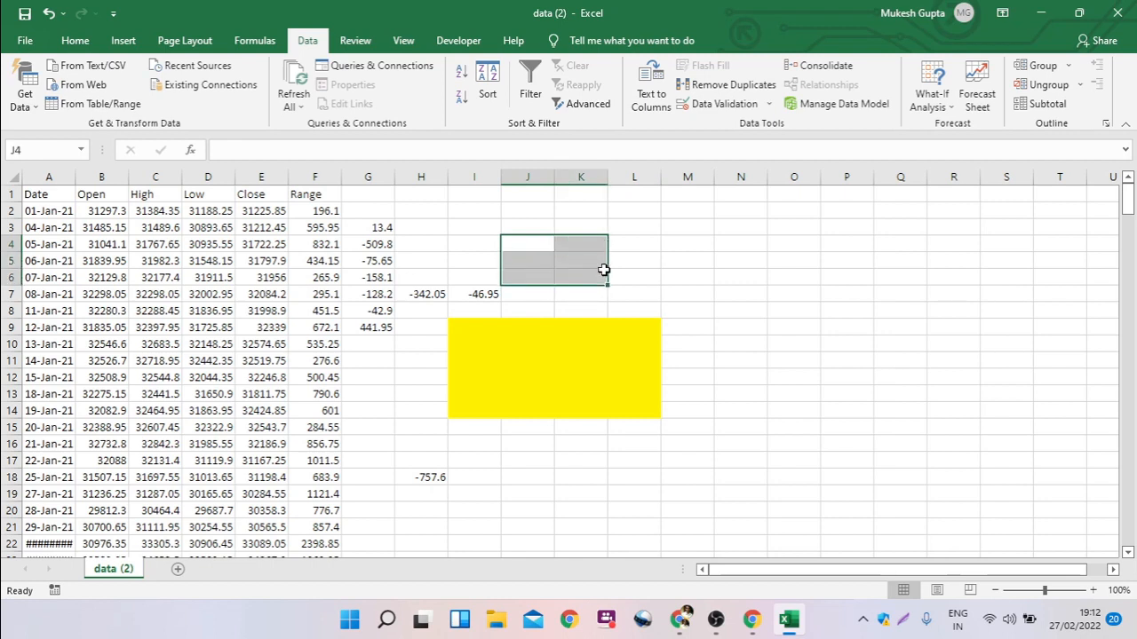
left_click(669, 257)
left_click_drag(526, 251, 652, 287)
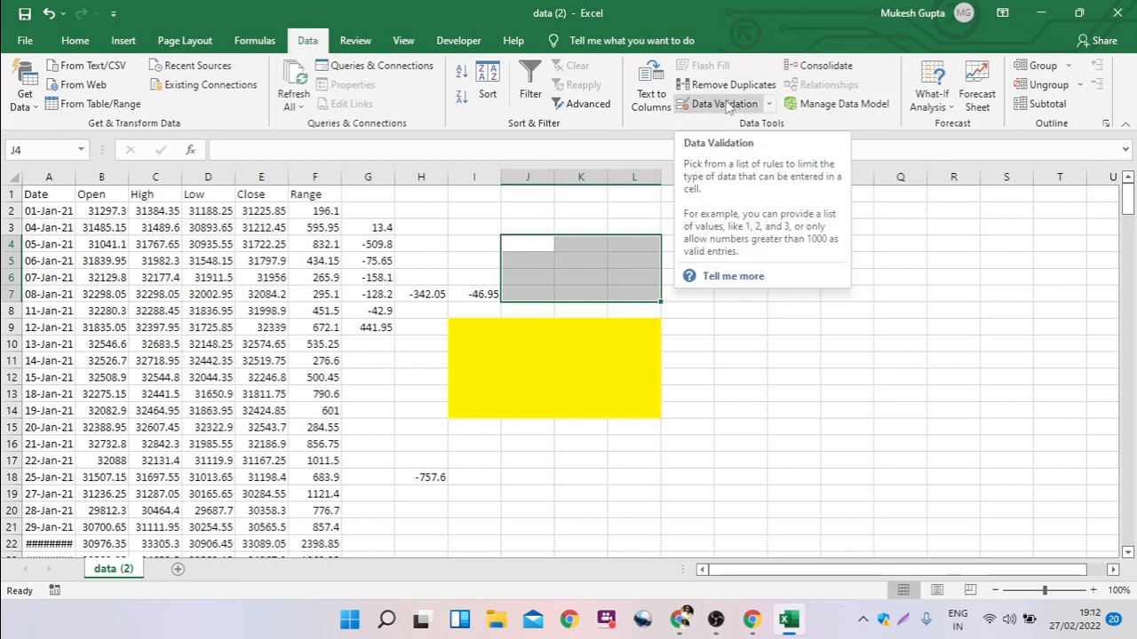
left_click_drag(701, 442, 695, 428)
left_click_drag(580, 245, 575, 234)
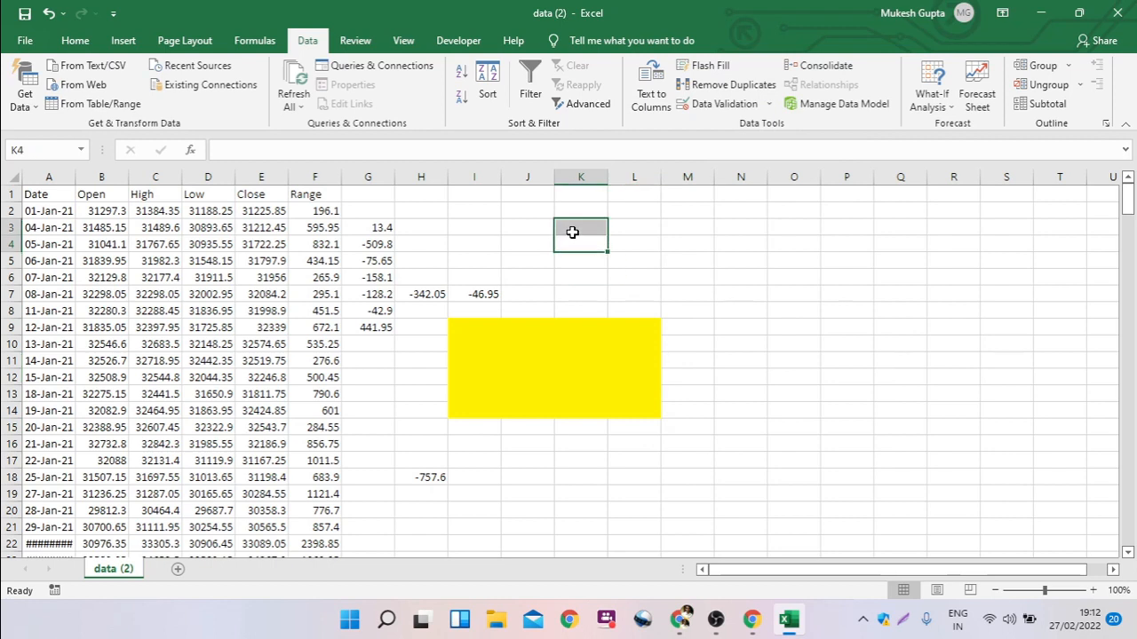
left_click(593, 241)
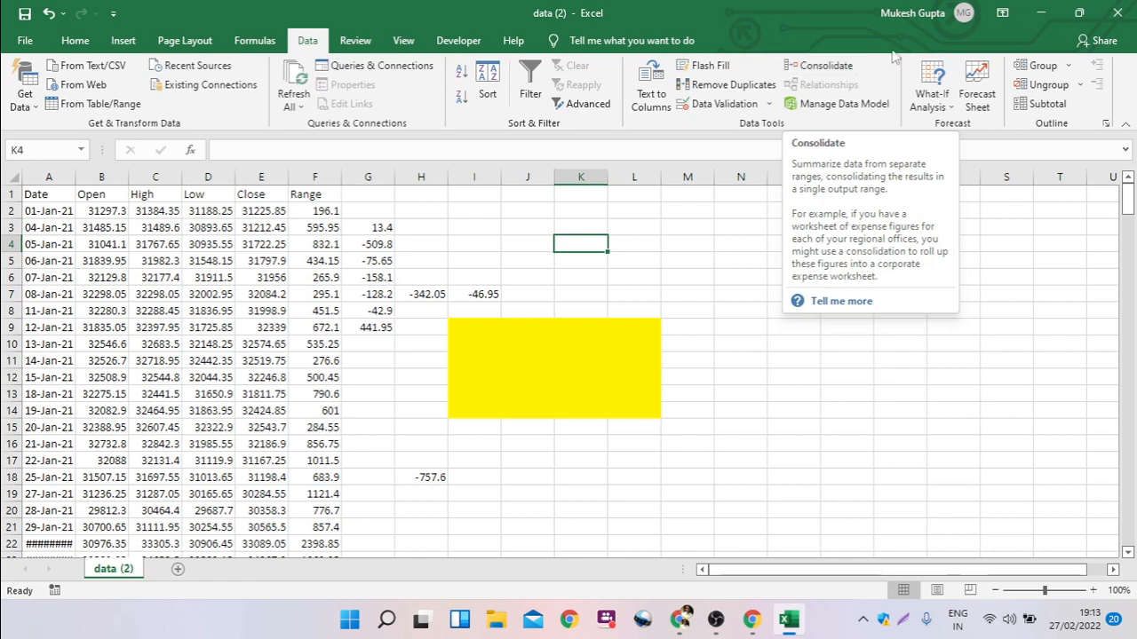
- Examine the what-if analysis options and the Forecast Sheet description
left_click(953, 108)
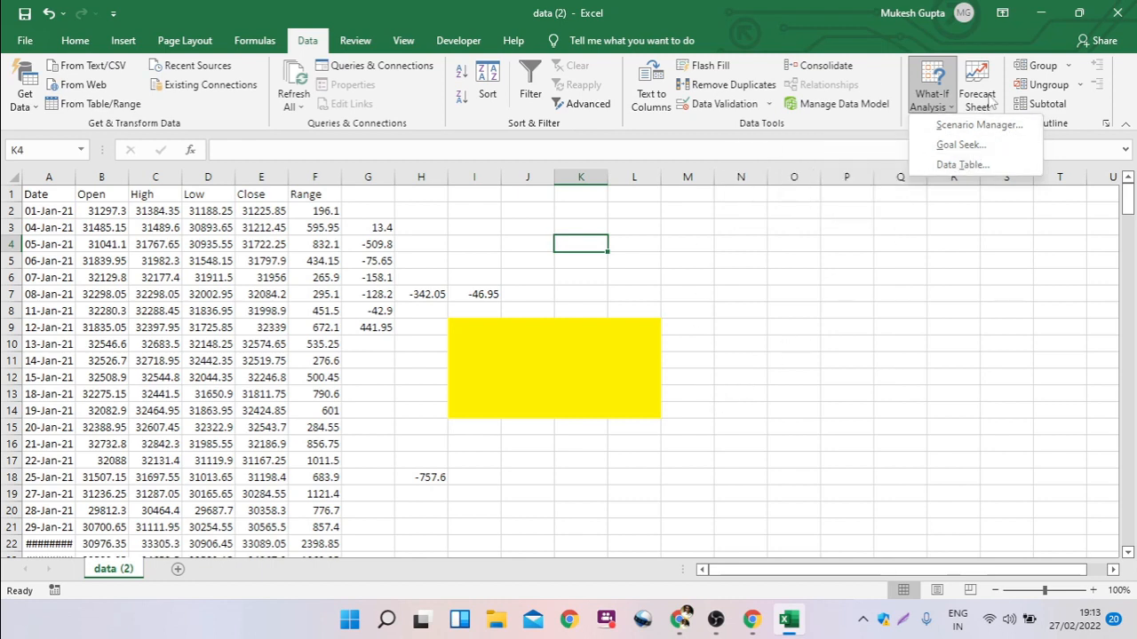
left_click(961, 266)
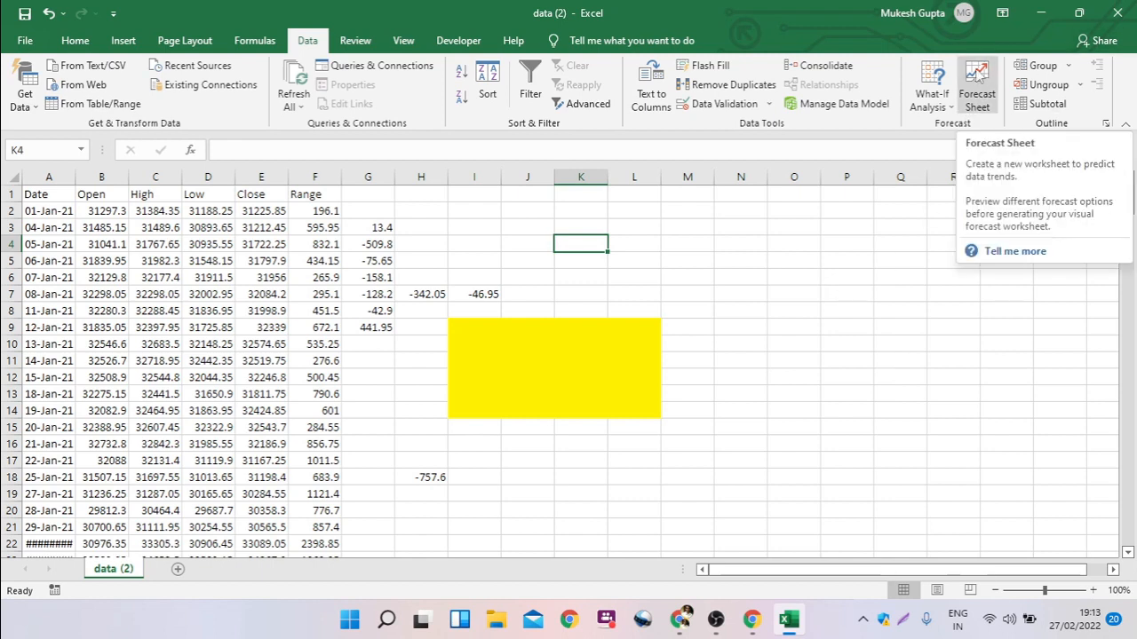
left_click(892, 446)
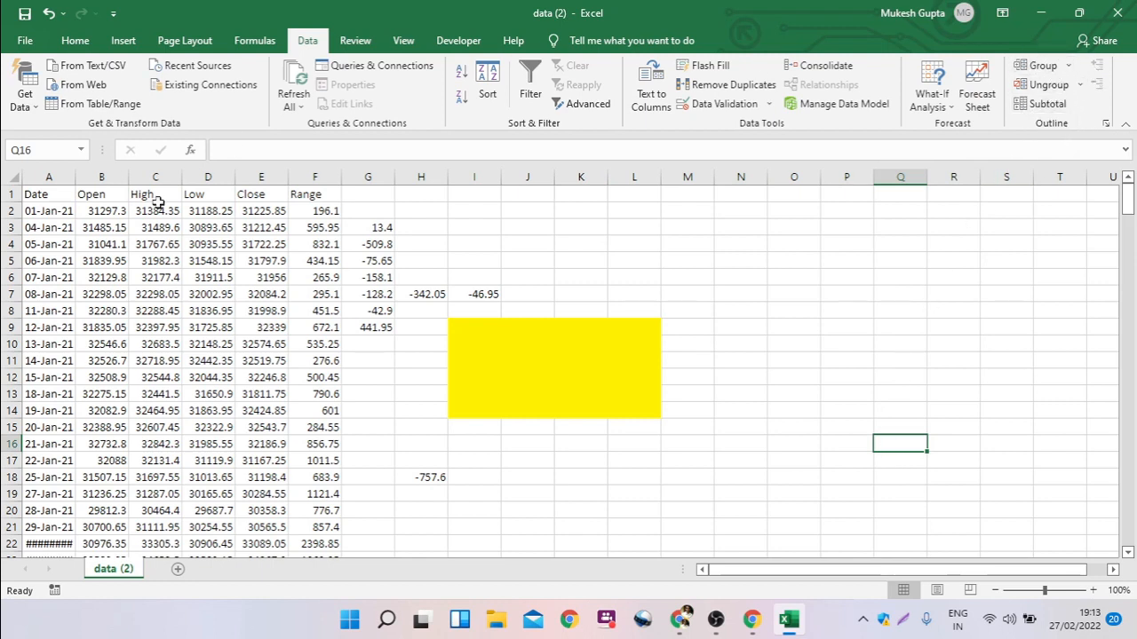
- Examine the column grouping, ungrouping and subtotal tools, using the Open, High and Low columns and Close cells E5:E10 as examples
left_click(102, 174)
left_click_drag(102, 174, 233, 173)
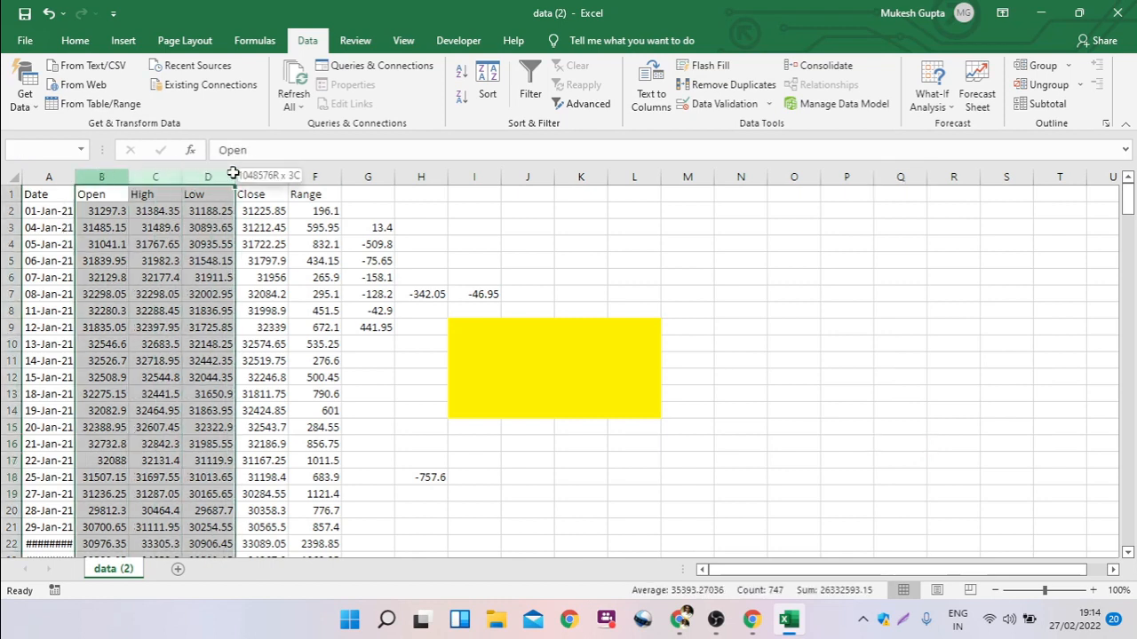
left_click_drag(100, 178, 199, 178)
left_click_drag(315, 177, 452, 166)
left_click(681, 280)
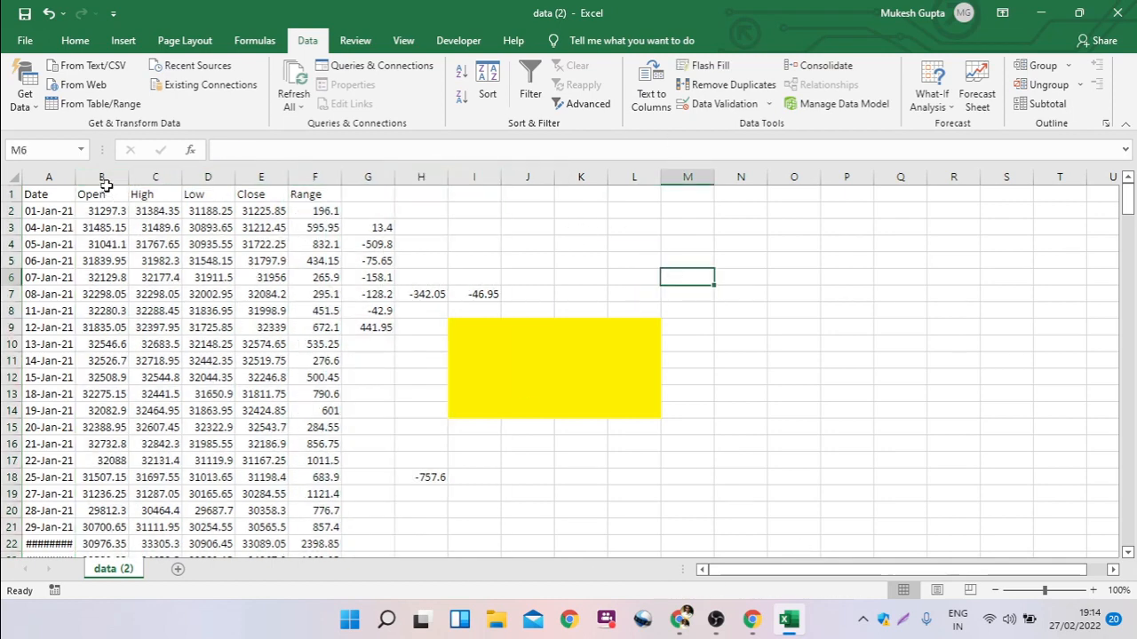
left_click_drag(99, 178, 210, 178)
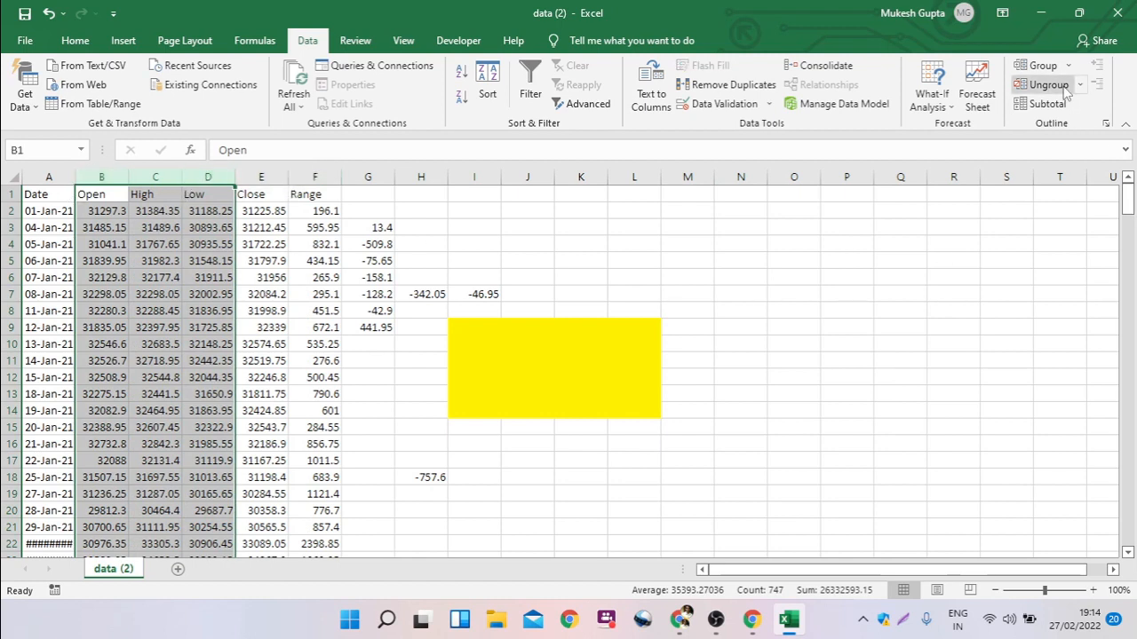
left_click(602, 257)
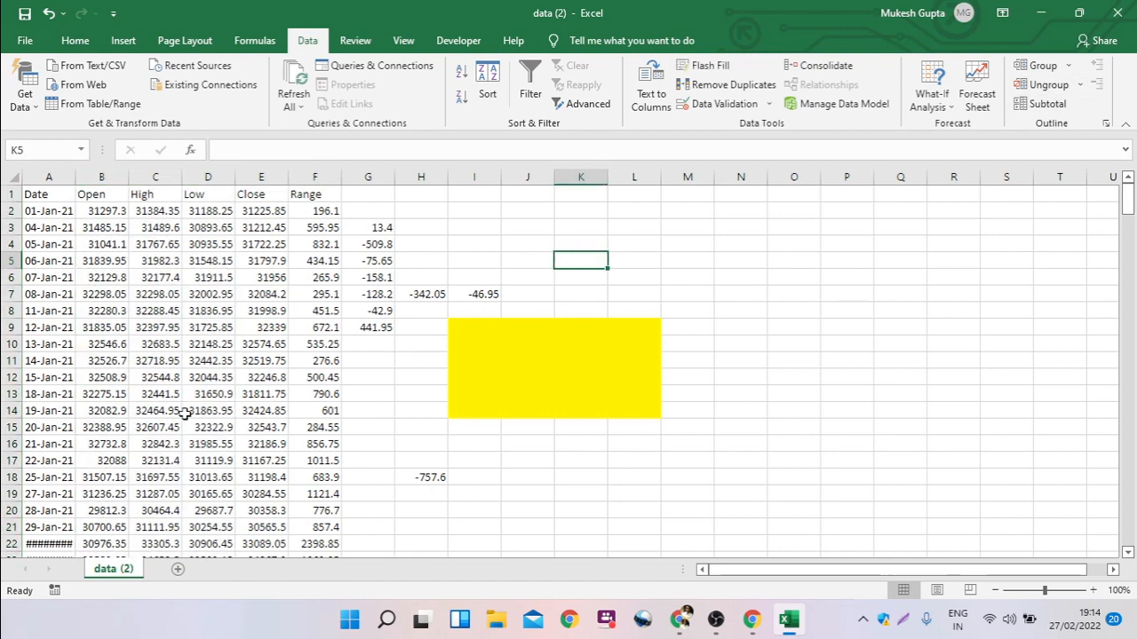
left_click_drag(254, 259, 269, 344)
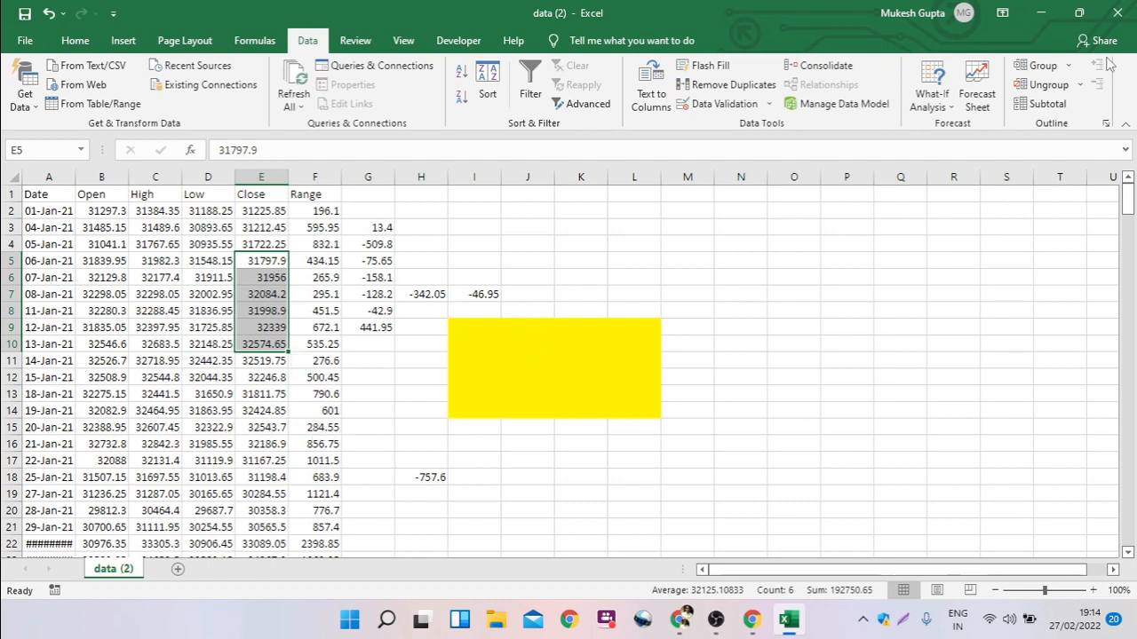
left_click(555, 215)
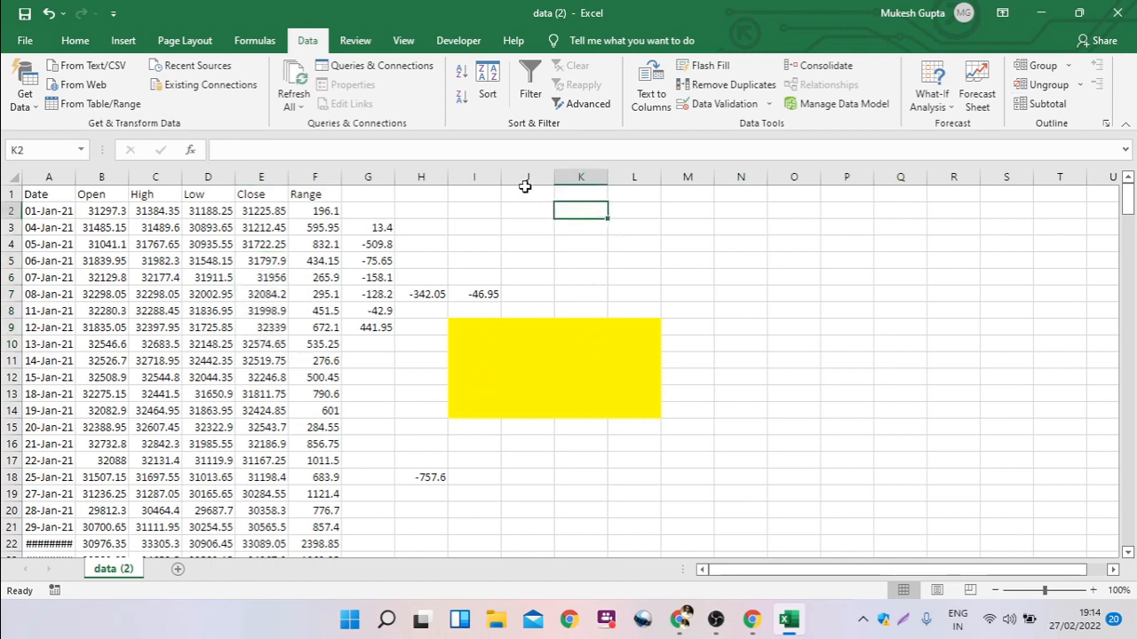
- Insert a comment on cell I7 reading "This is the of all", replacing the default author label
left_click(356, 41)
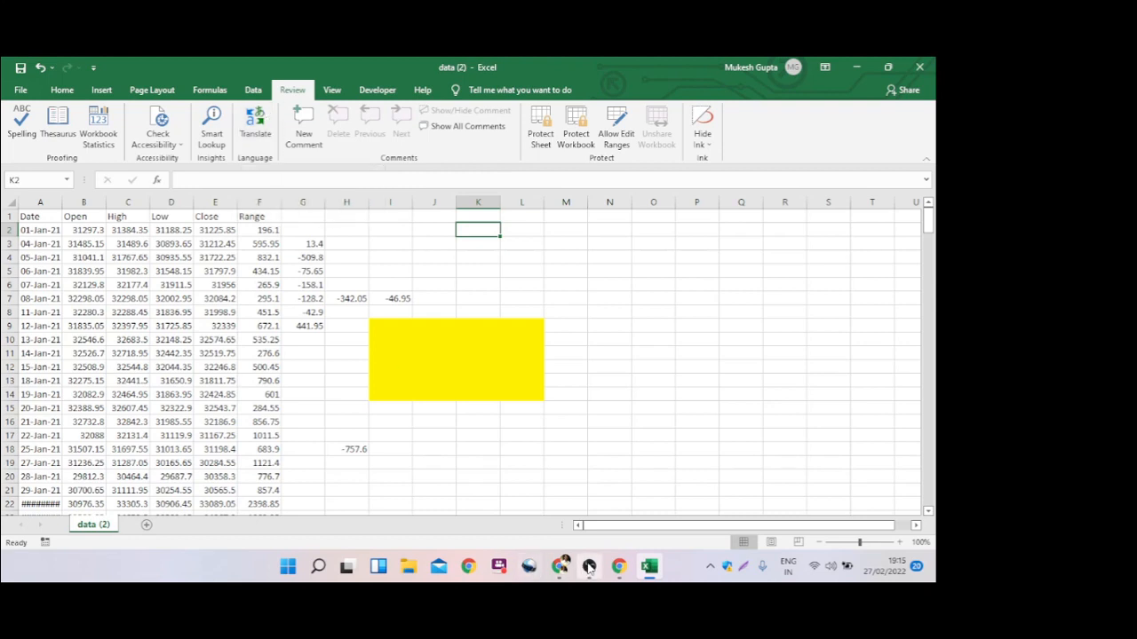
mouse_move(591, 552)
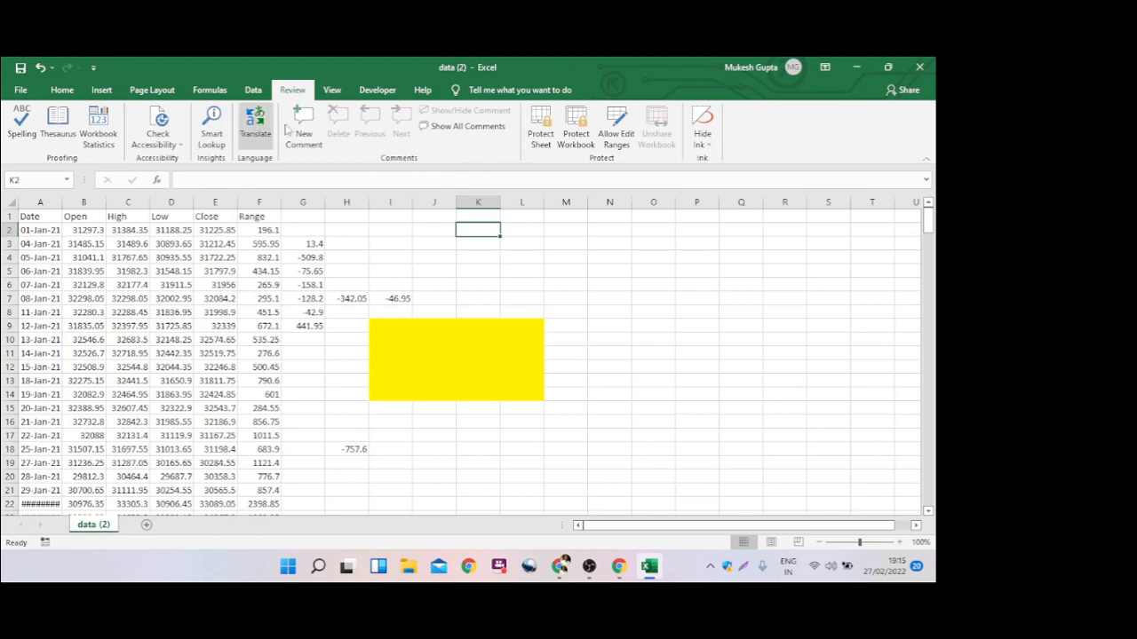
left_click(435, 246)
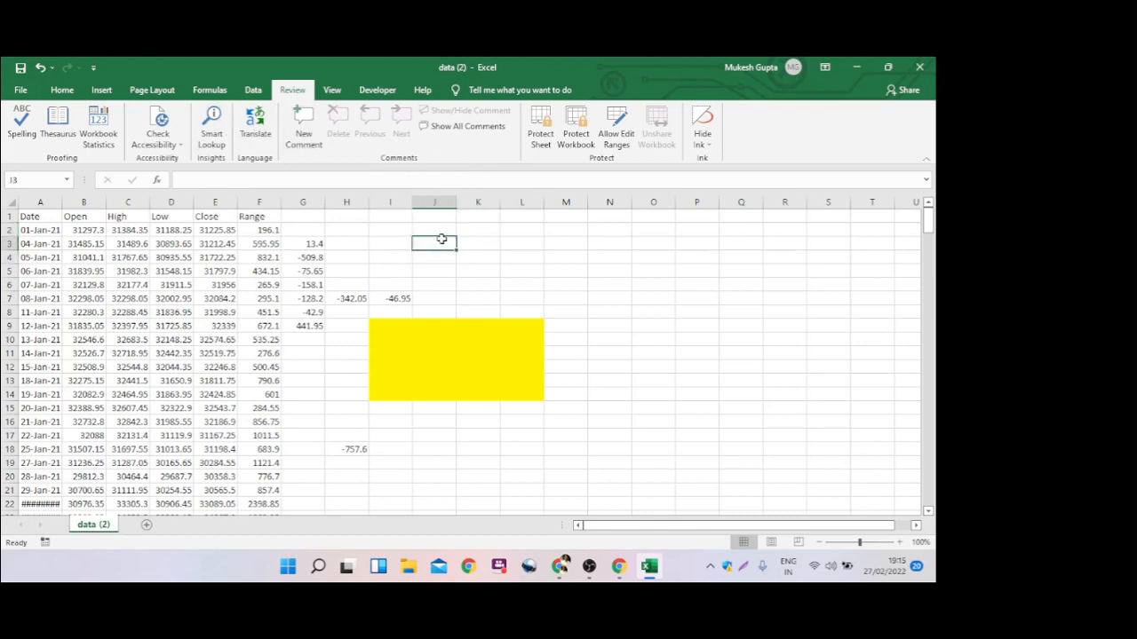
left_click(400, 298)
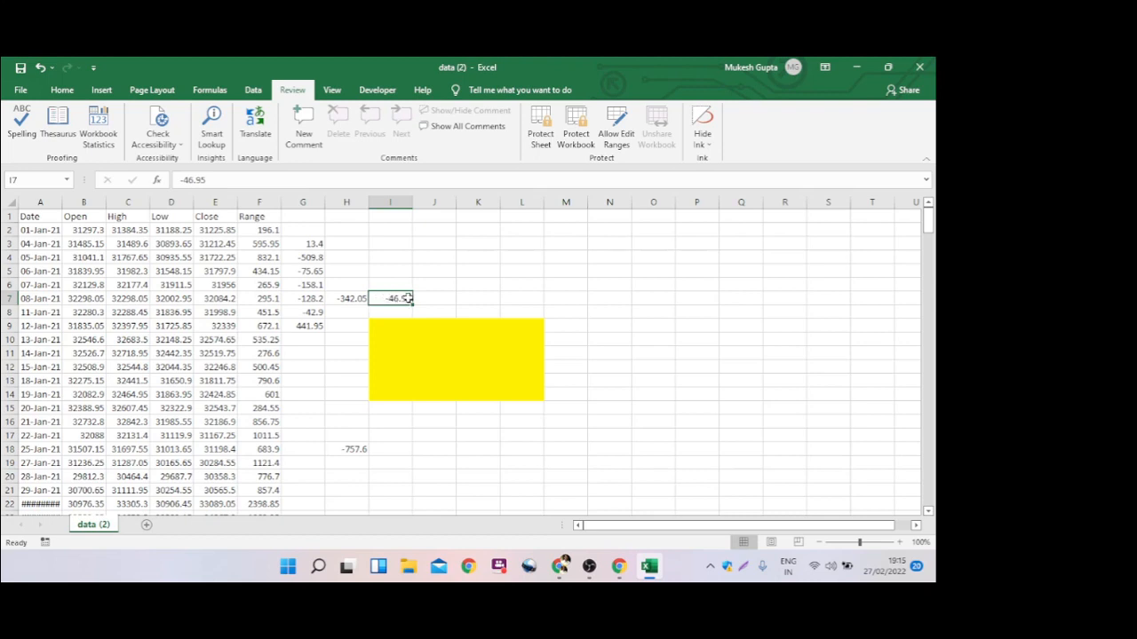
right_click(407, 298)
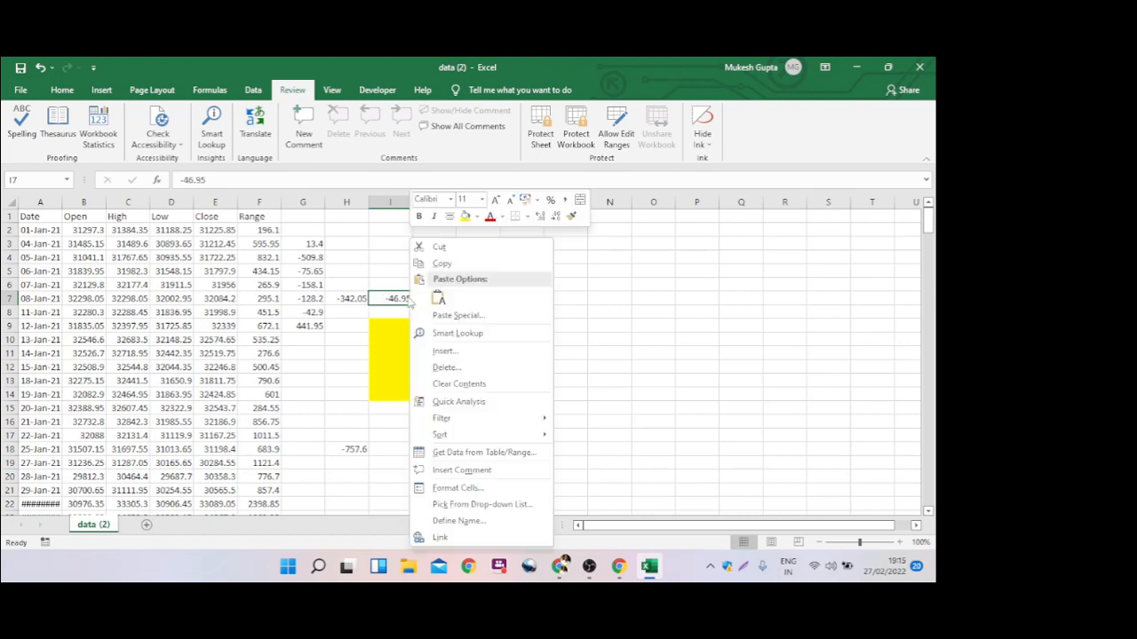
left_click(483, 472)
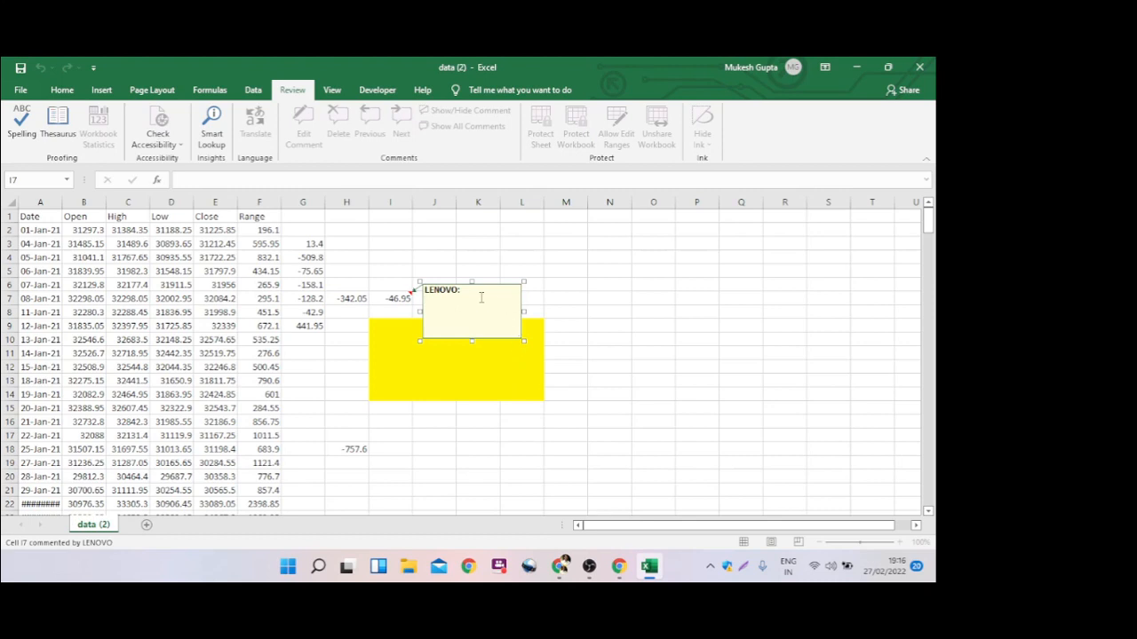
left_click_drag(482, 298, 424, 289)
type("This is the of all")
left_click(584, 337)
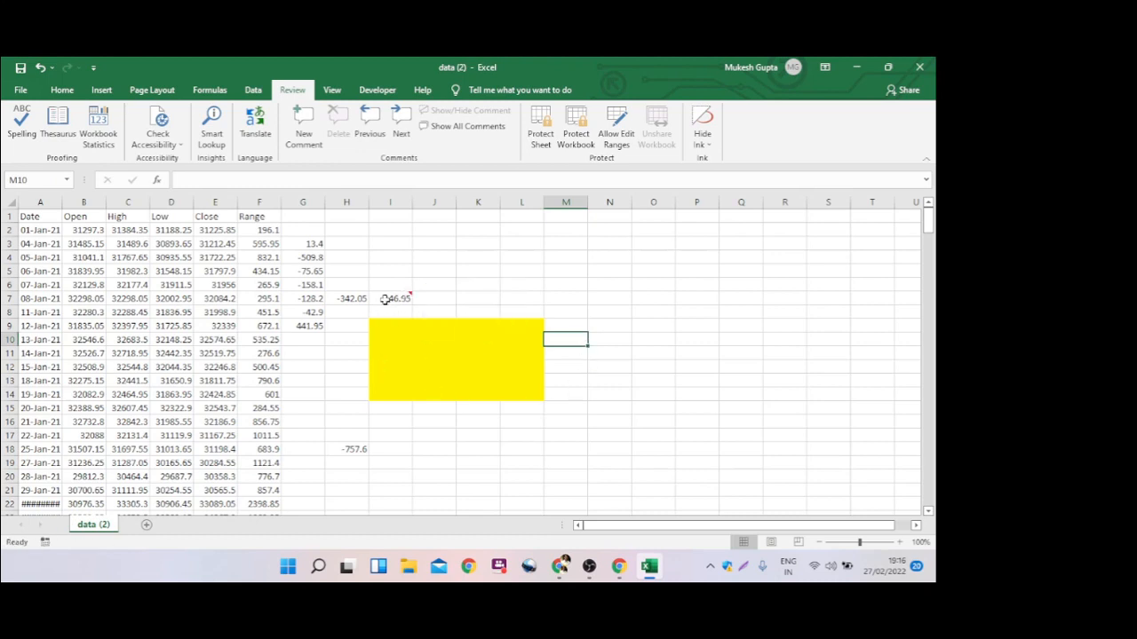
mouse_move(385, 300)
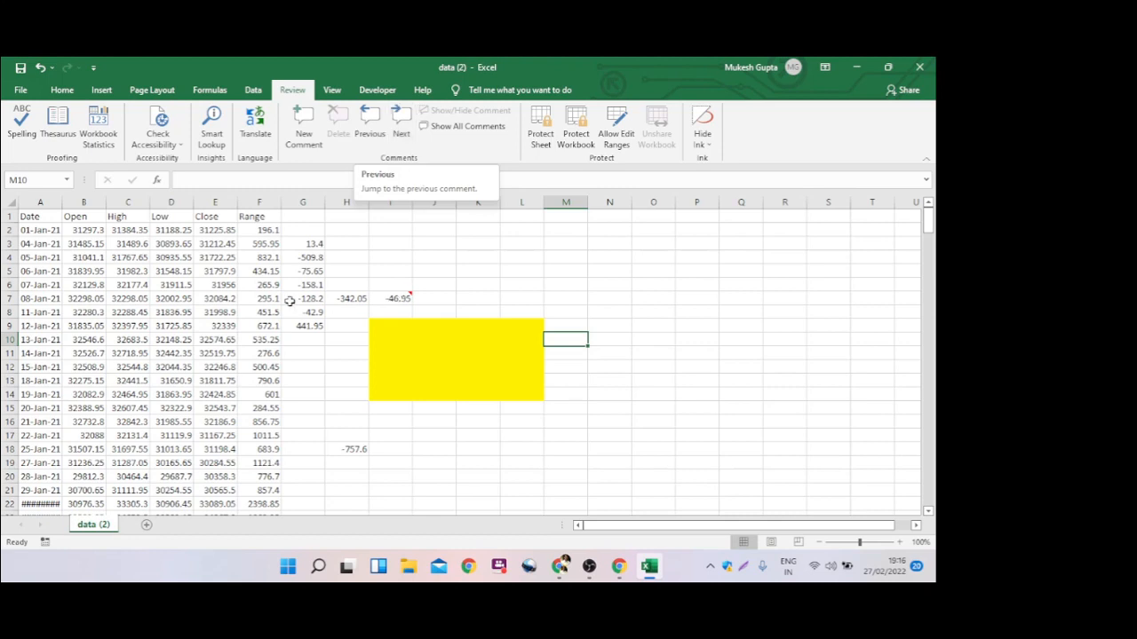
- Display all comments on the sheet and add the comment "Hello" to the Close value in cell E2
left_click(133, 302)
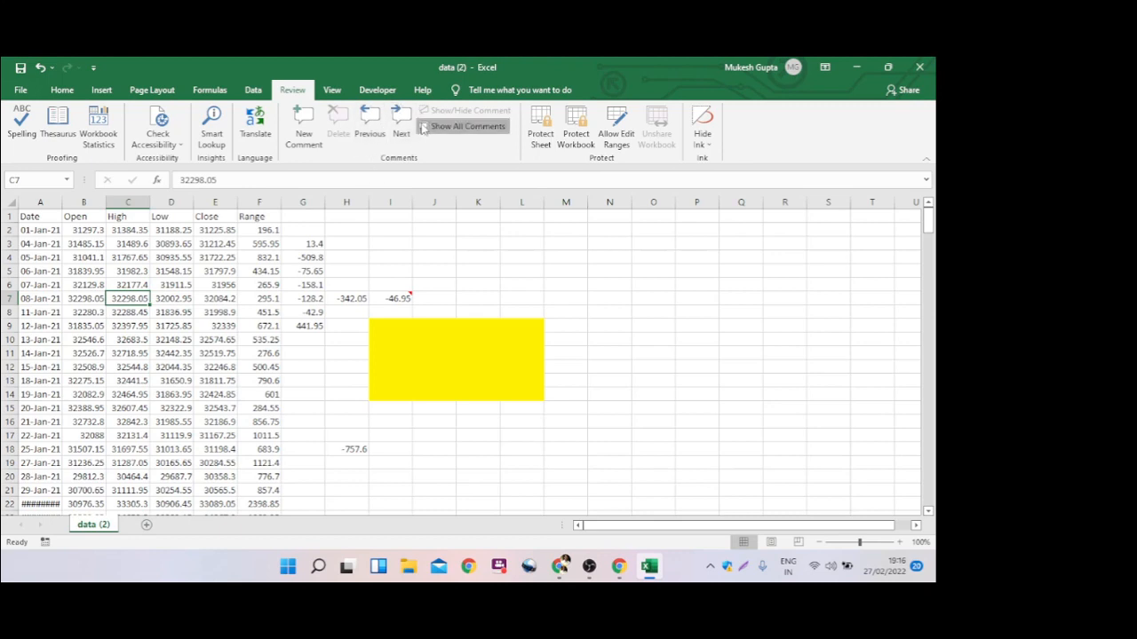
left_click(463, 125)
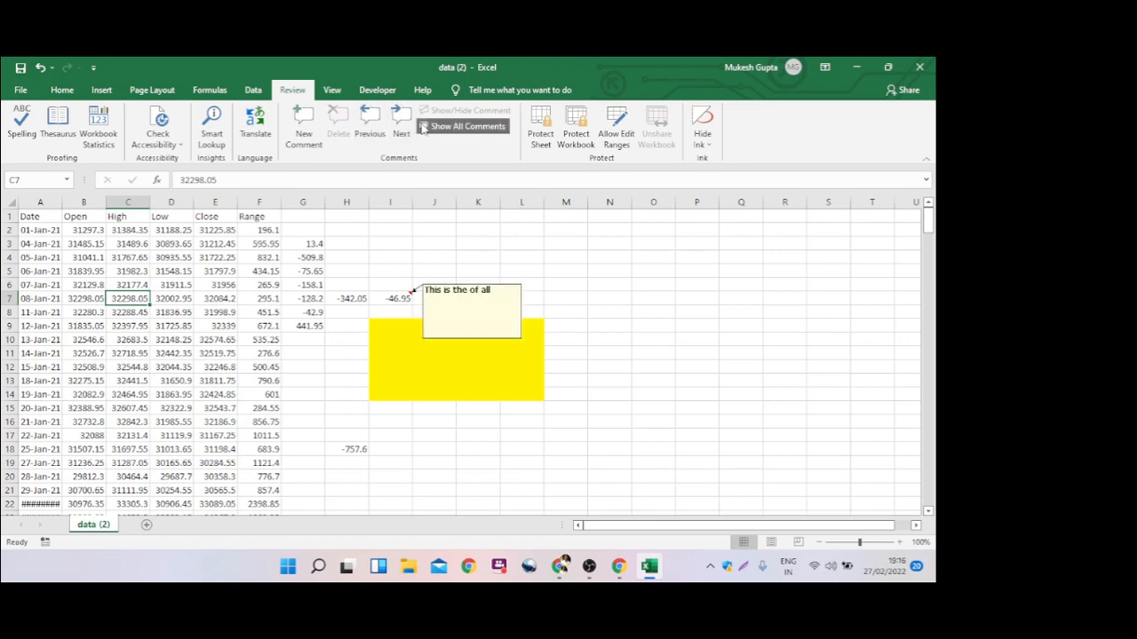
right_click(225, 231)
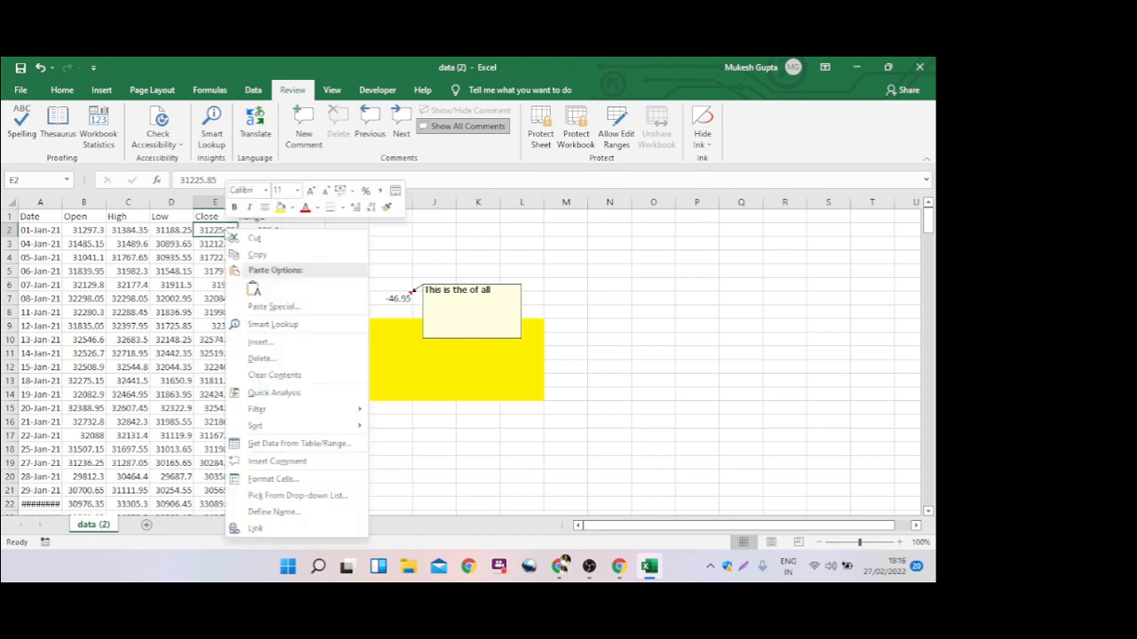
left_click(313, 461)
type("Hello")
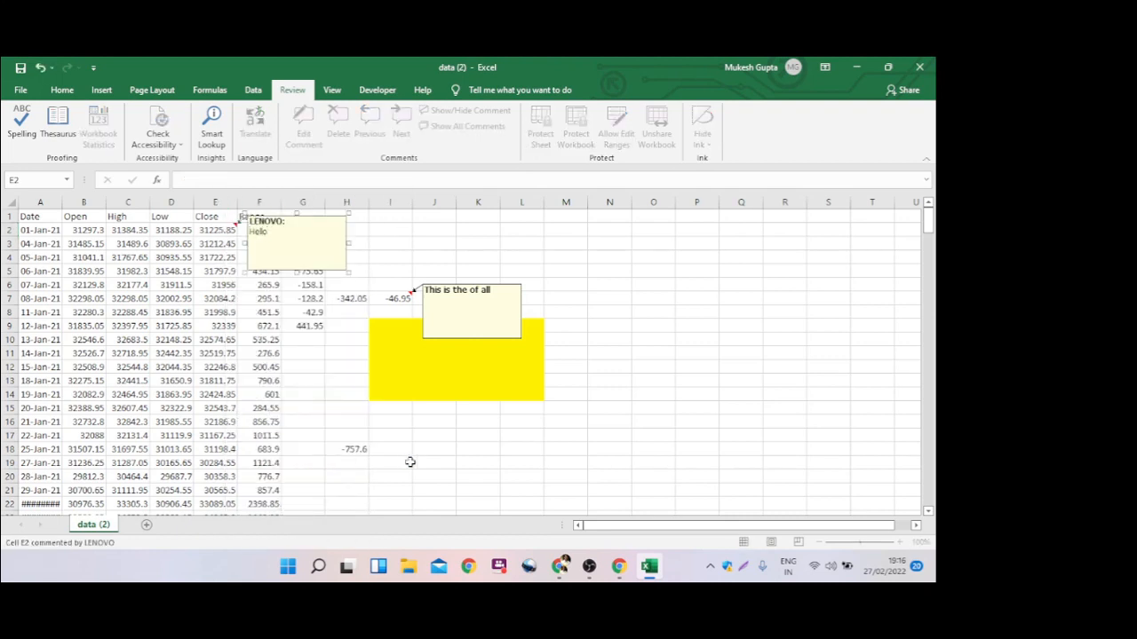
left_click(521, 462)
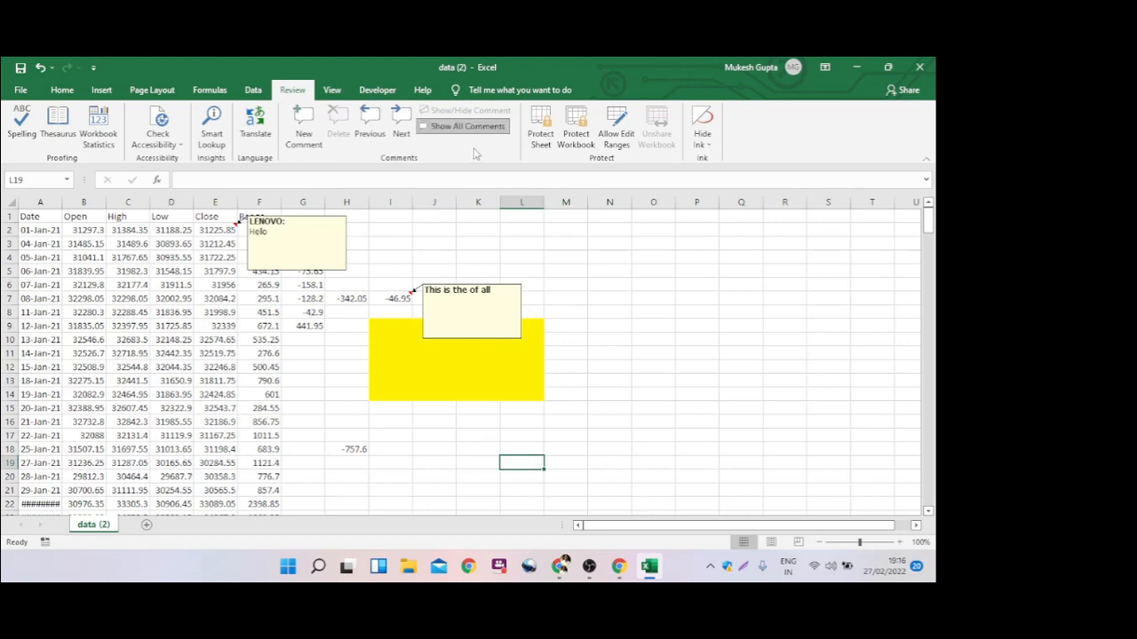
- Toggle the display of all sheet comments off, on and off again
left_click(456, 129)
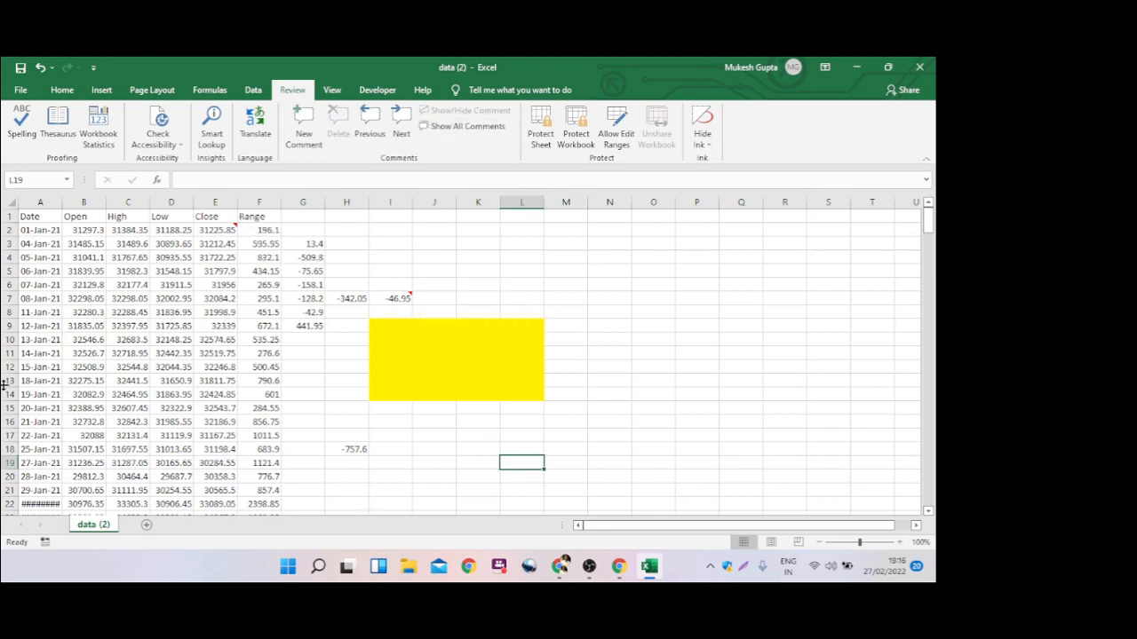
left_click(450, 129)
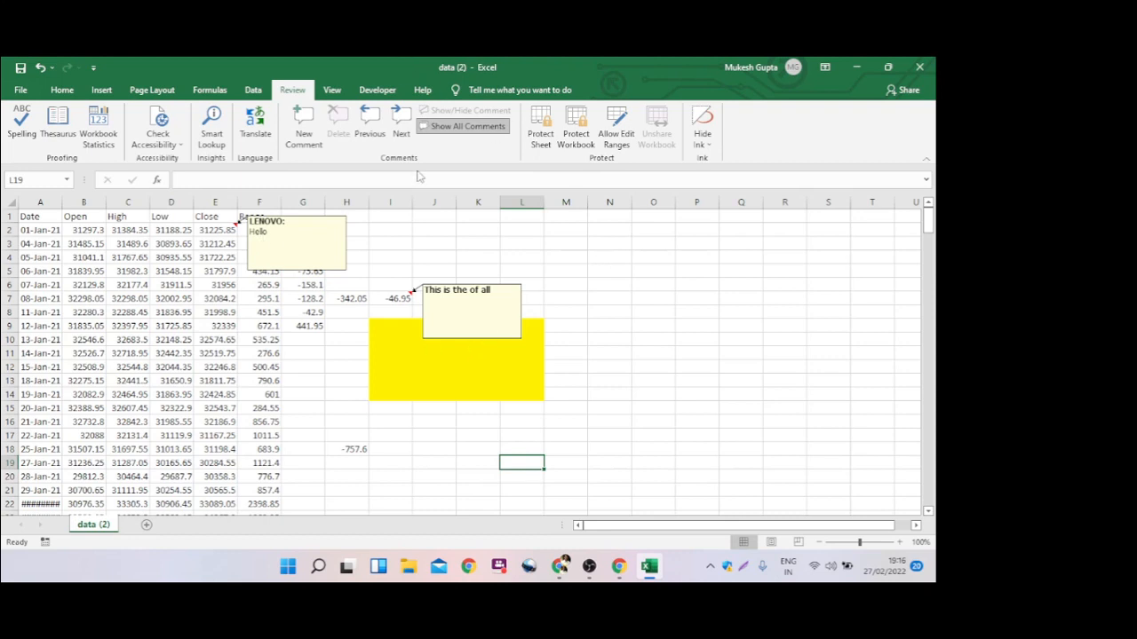
left_click(462, 126)
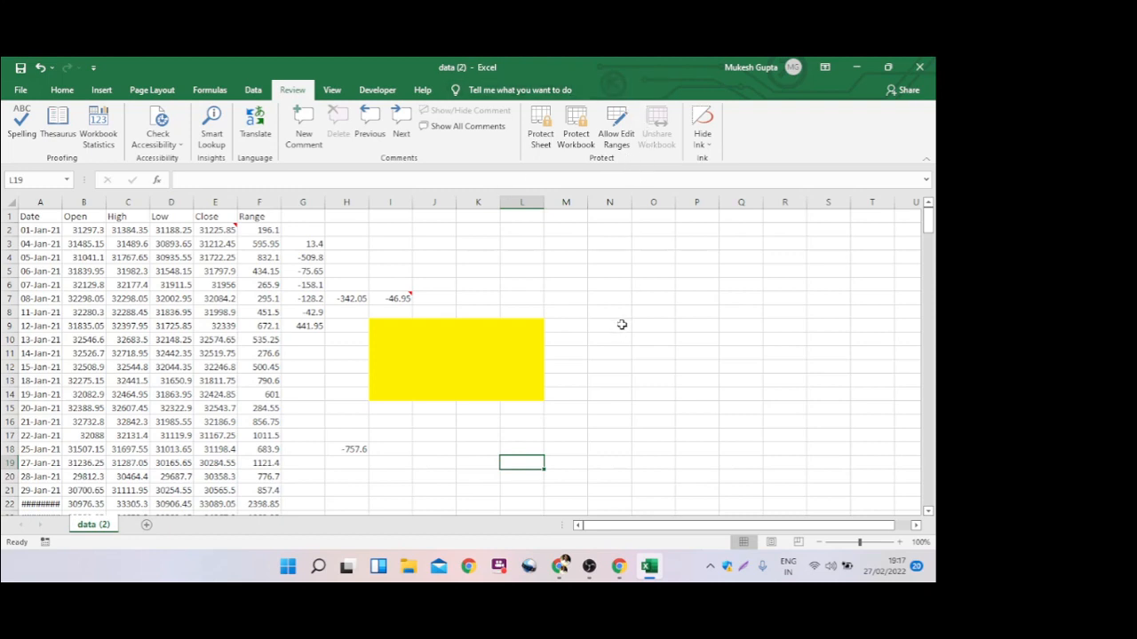
- Examine the sheet protection, Allow Edit Ranges and Hide Ink options, using ranges A4:E16, B6:D10 and K4:P10 as examples
left_click(611, 300)
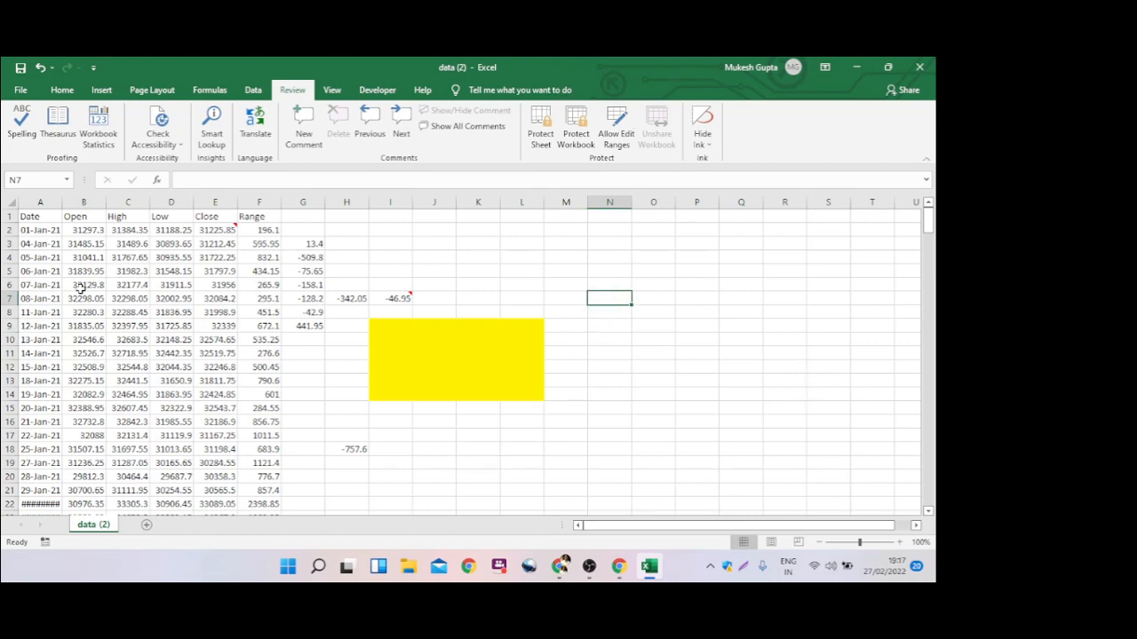
left_click(38, 259)
left_click_drag(37, 262, 195, 425)
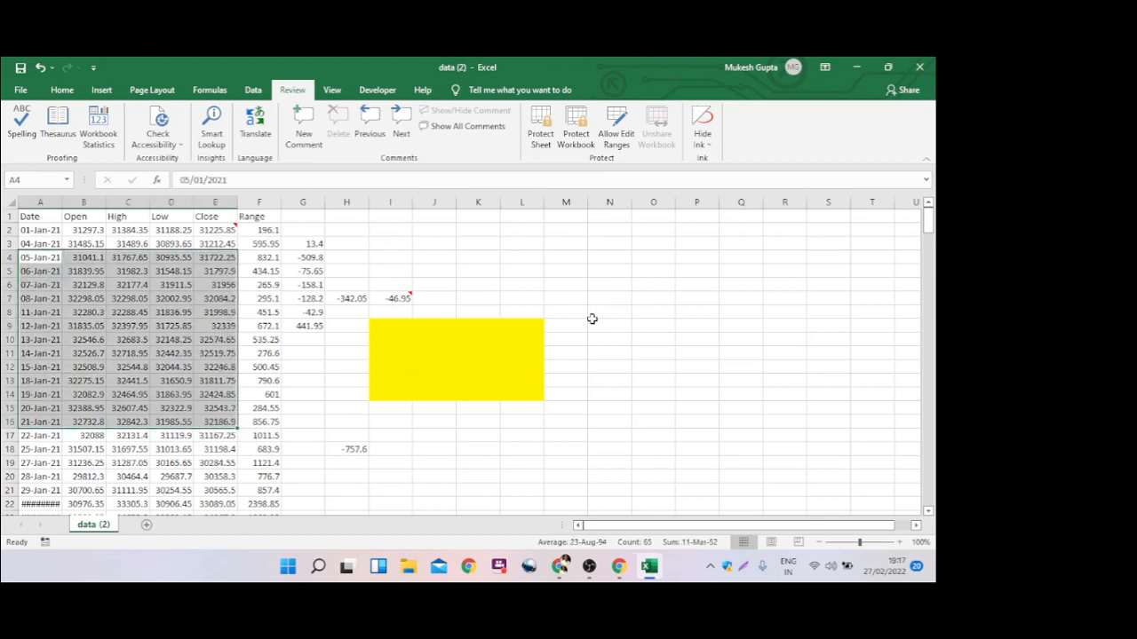
left_click_drag(84, 285, 178, 347)
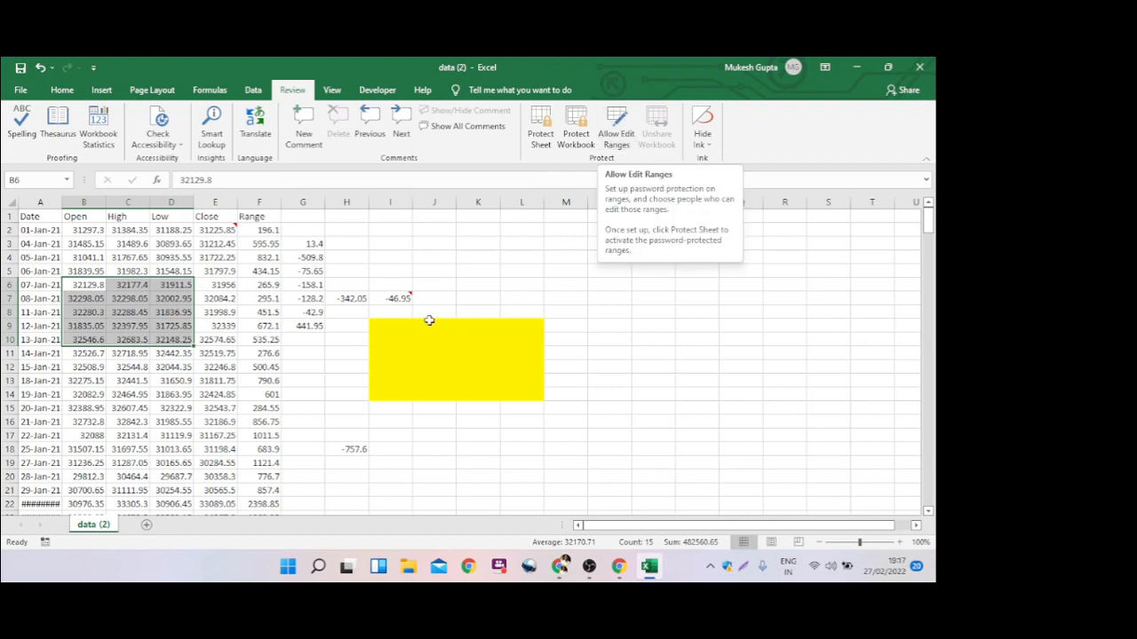
left_click_drag(474, 259, 678, 334)
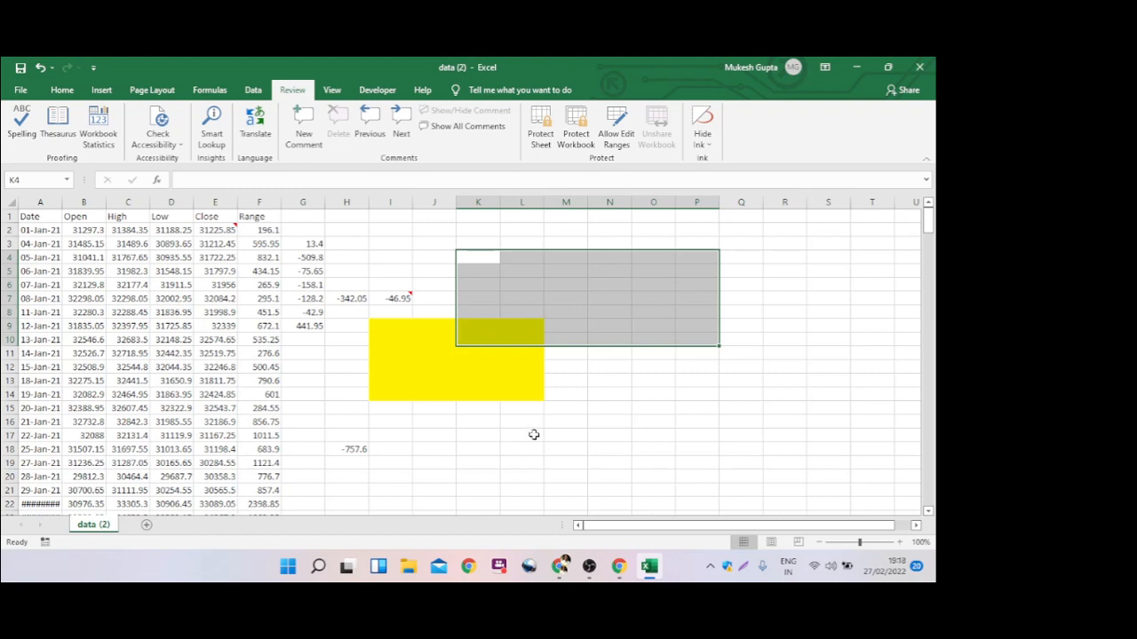
left_click(709, 146)
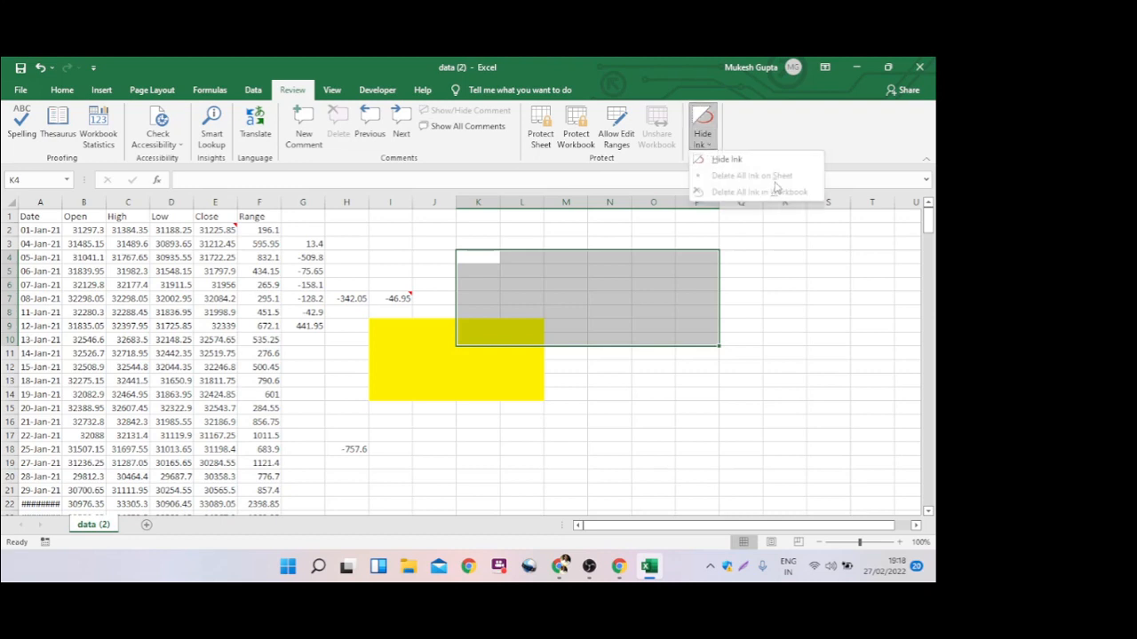
left_click(389, 229)
- Select the range A10:I13 and switch the worksheet to Page Break Preview
left_click(332, 91)
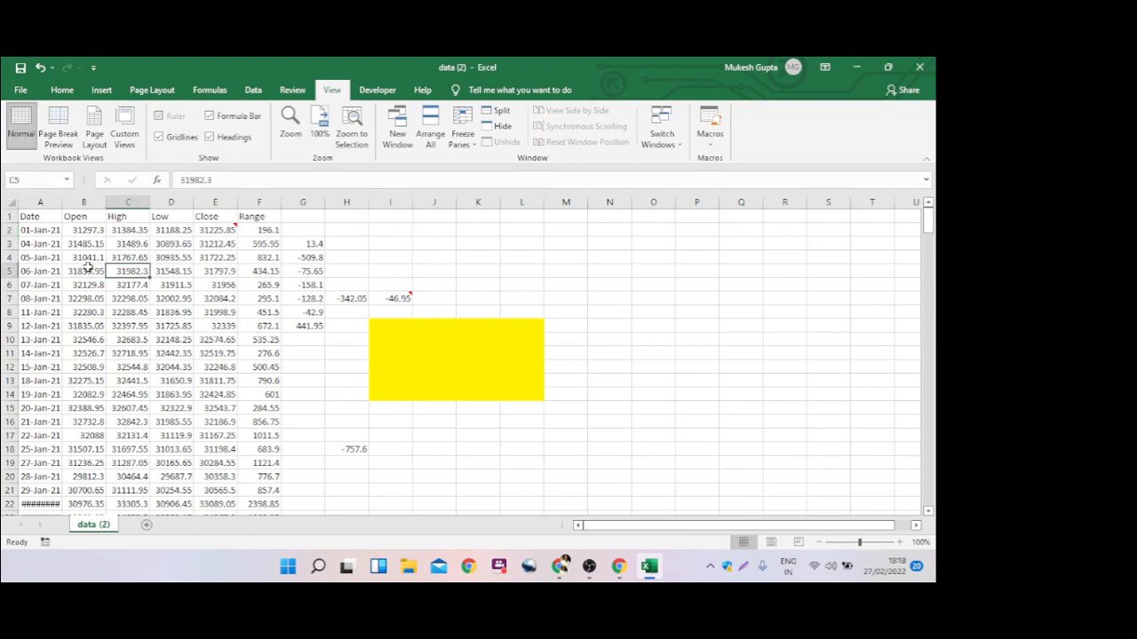
left_click_drag(50, 342, 388, 368)
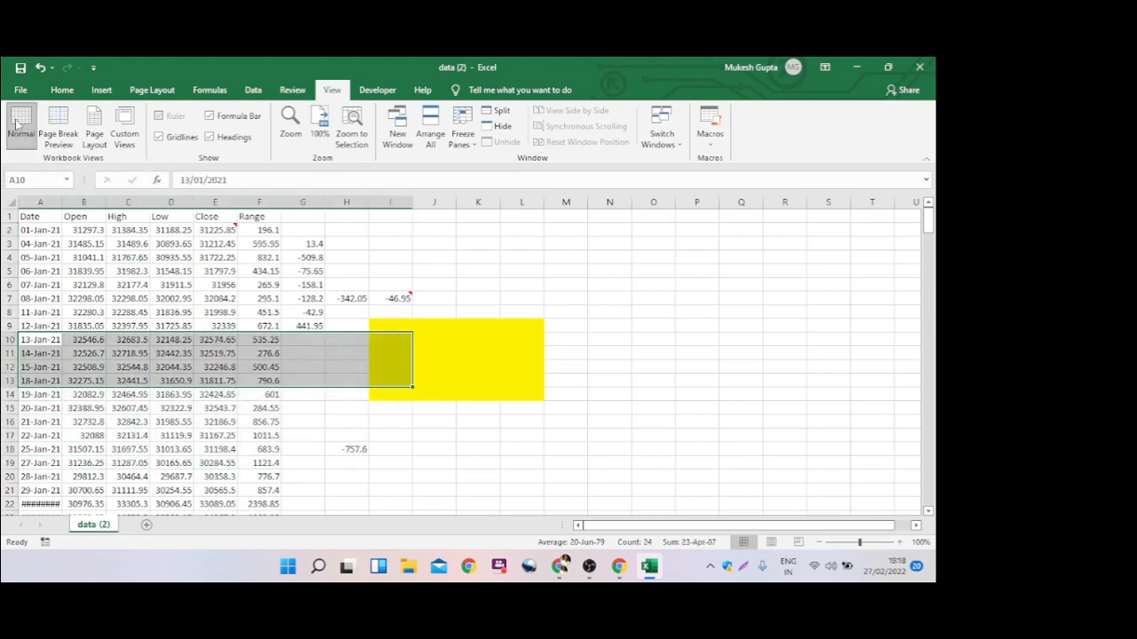
left_click(64, 121)
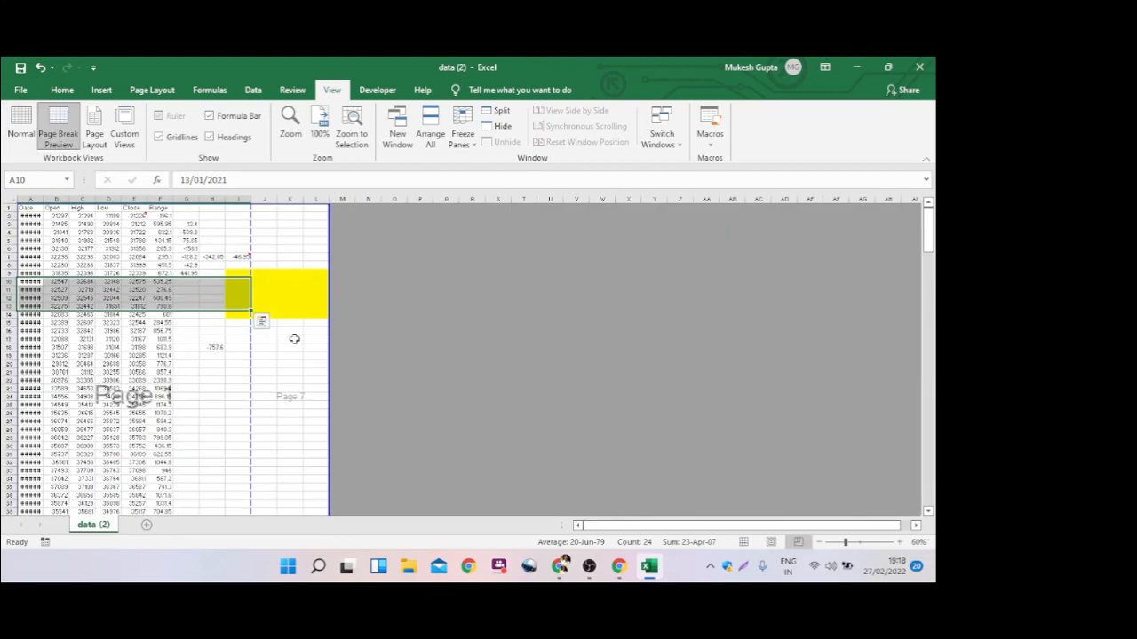
- Examine how the page breaks divide the worksheet into numbered pages, from the first rows to the end of the data
scroll(324, 339, "down", 7)
scroll(326, 339, "down", 1)
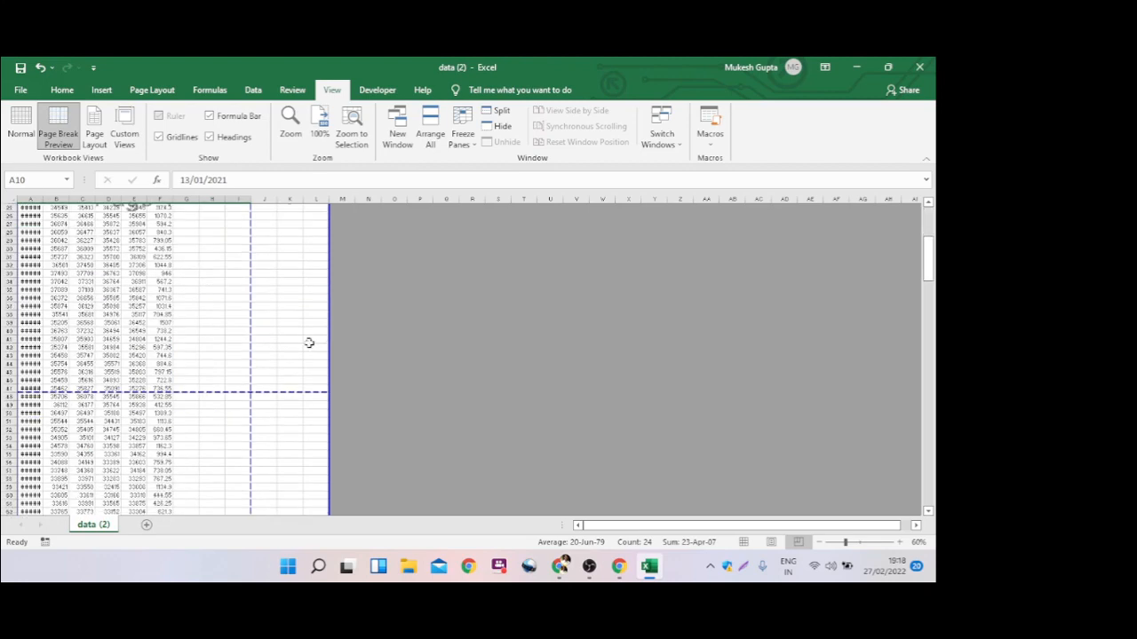
scroll(308, 343, "up", 6)
scroll(177, 355, "up", 2)
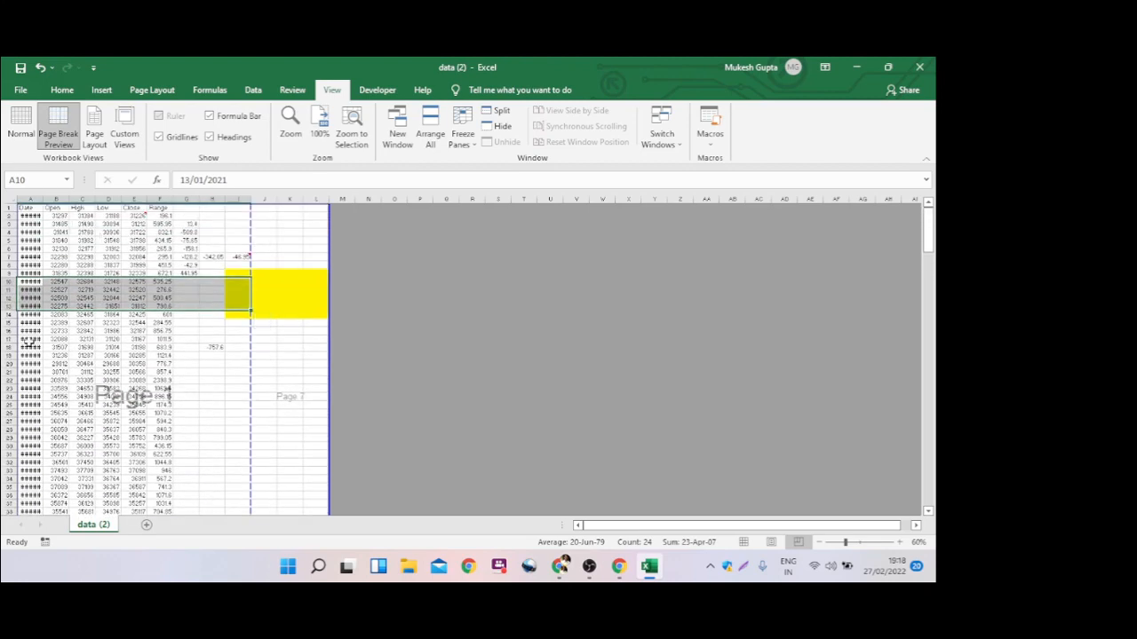
left_click(28, 412)
scroll(161, 322, "down", 4)
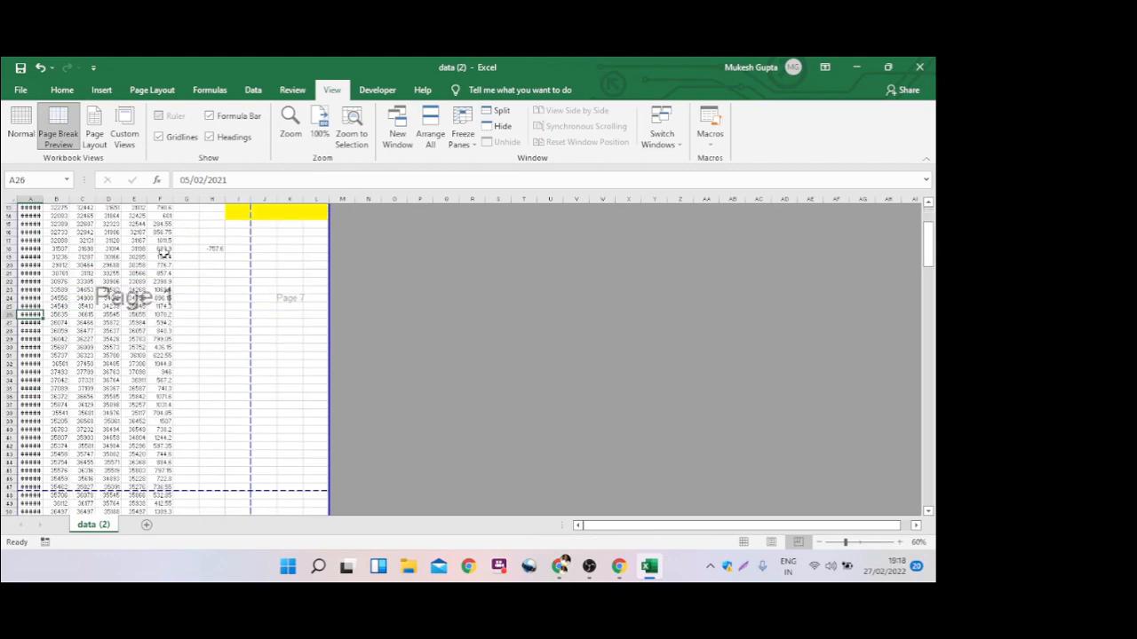
left_click(135, 298)
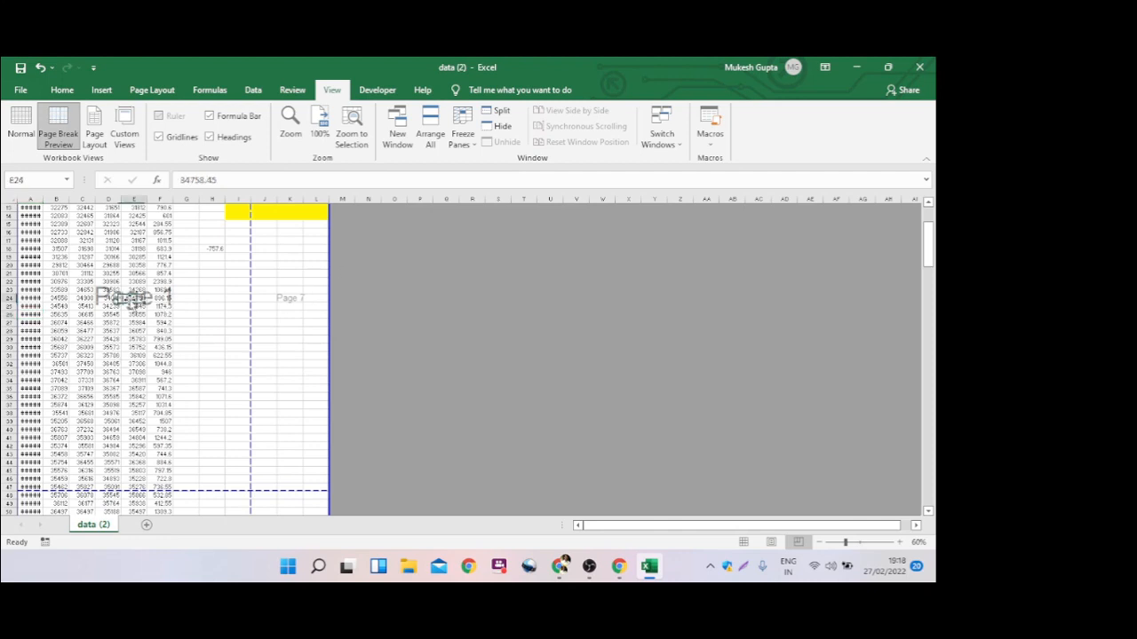
scroll(143, 306, "down", 12)
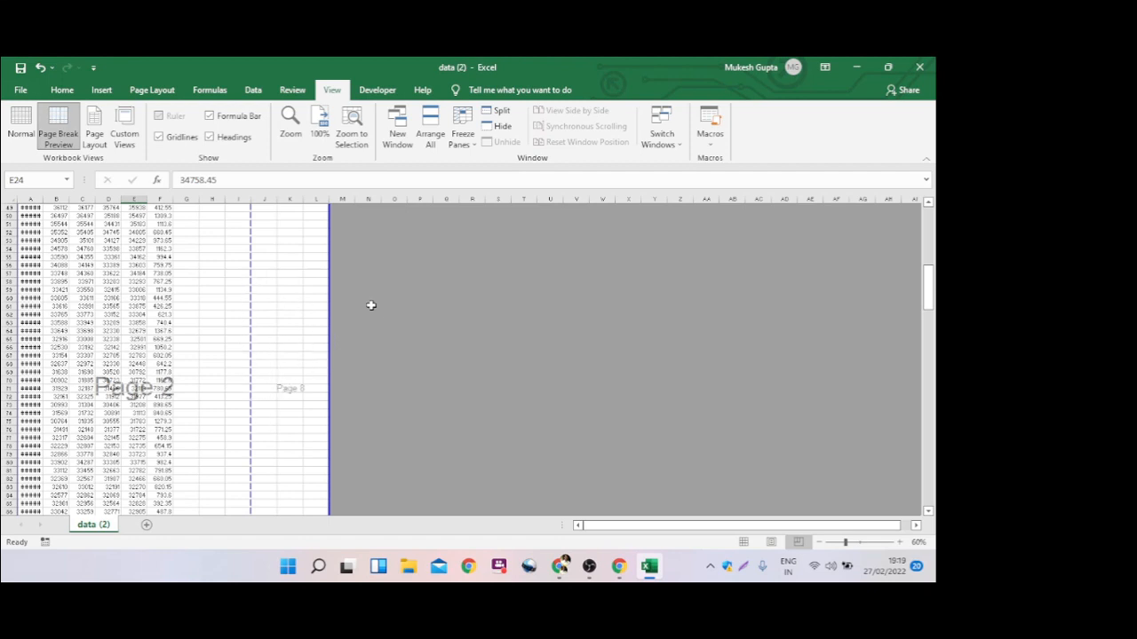
scroll(182, 391, "down", 20)
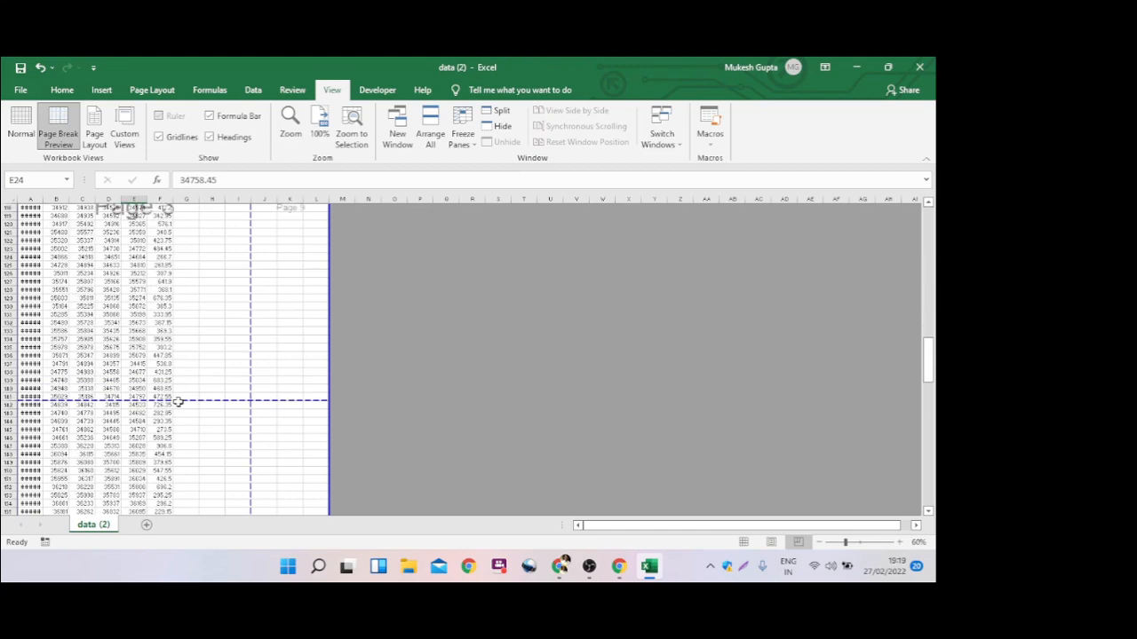
scroll(182, 402, "down", 20)
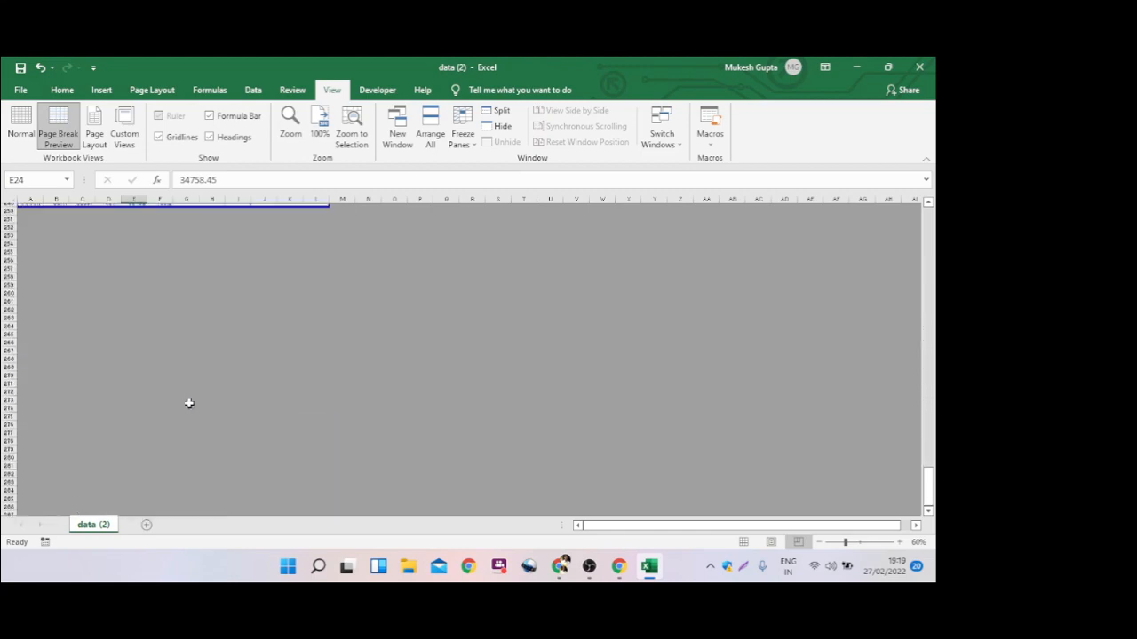
- Move the vertical page break to just after column F and shrink the print area's outer edge to column G
scroll(189, 404, "up", 20)
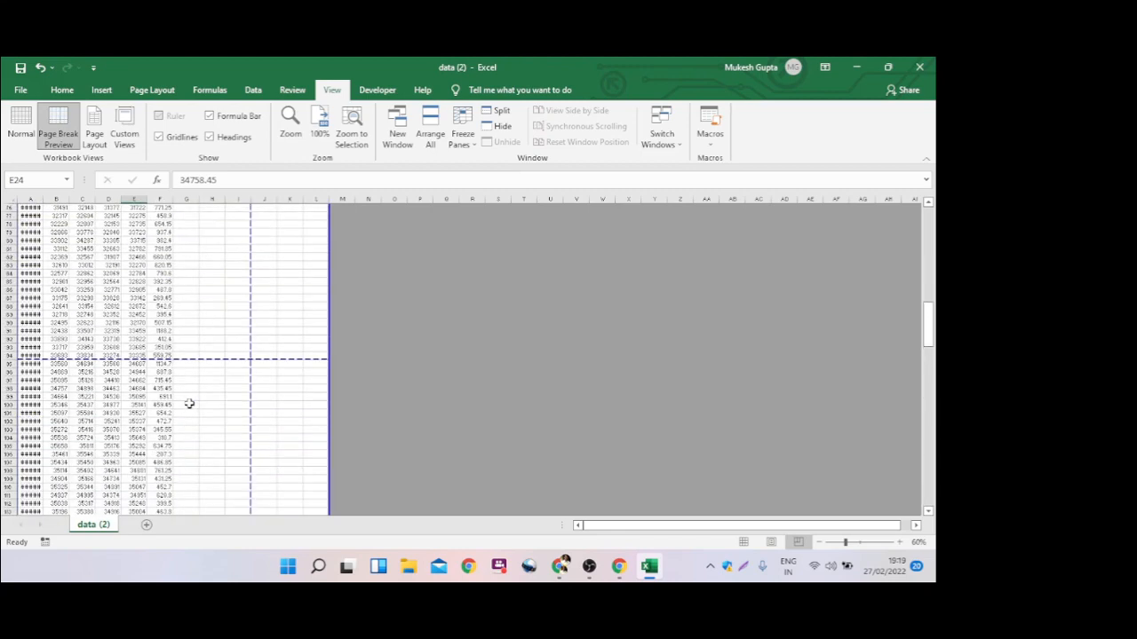
scroll(189, 404, "up", 20)
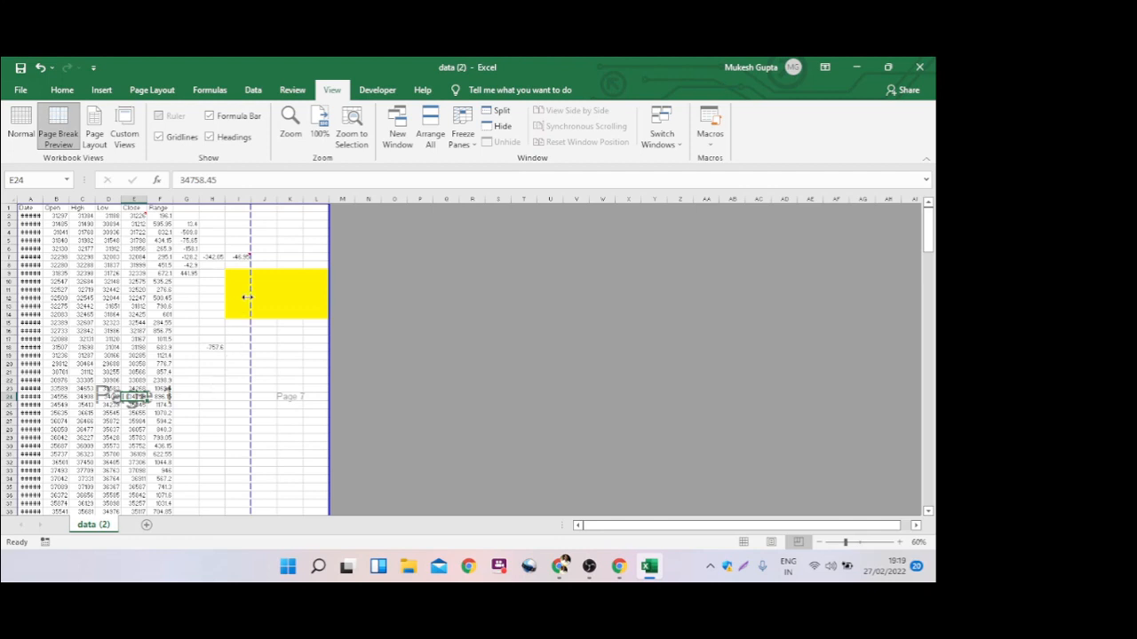
left_click_drag(249, 298, 178, 309)
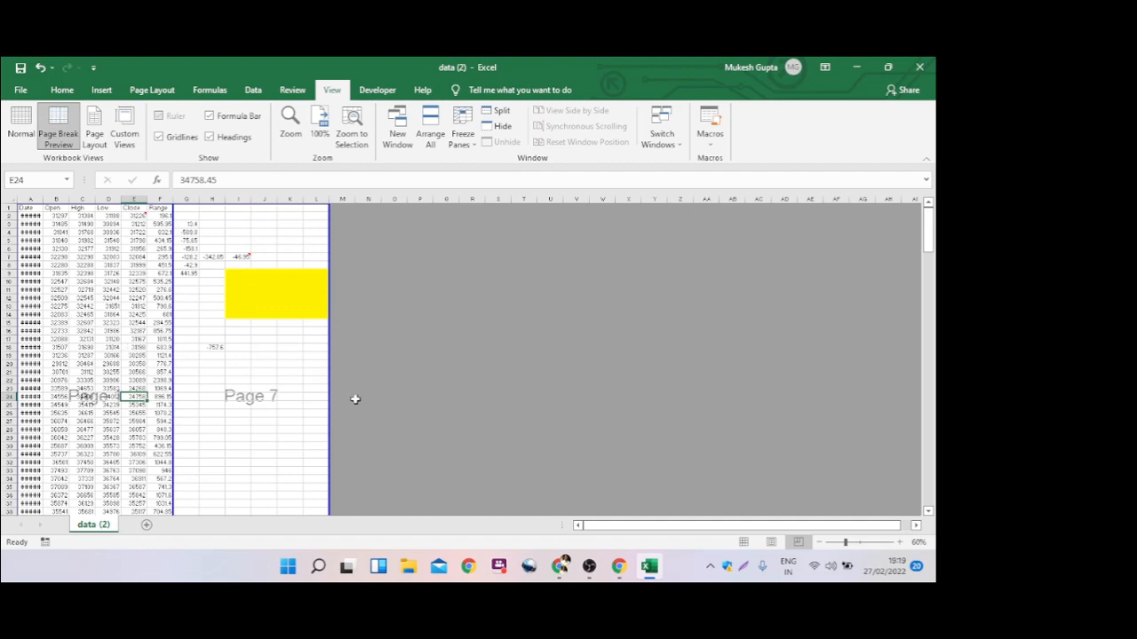
left_click_drag(329, 361, 198, 364)
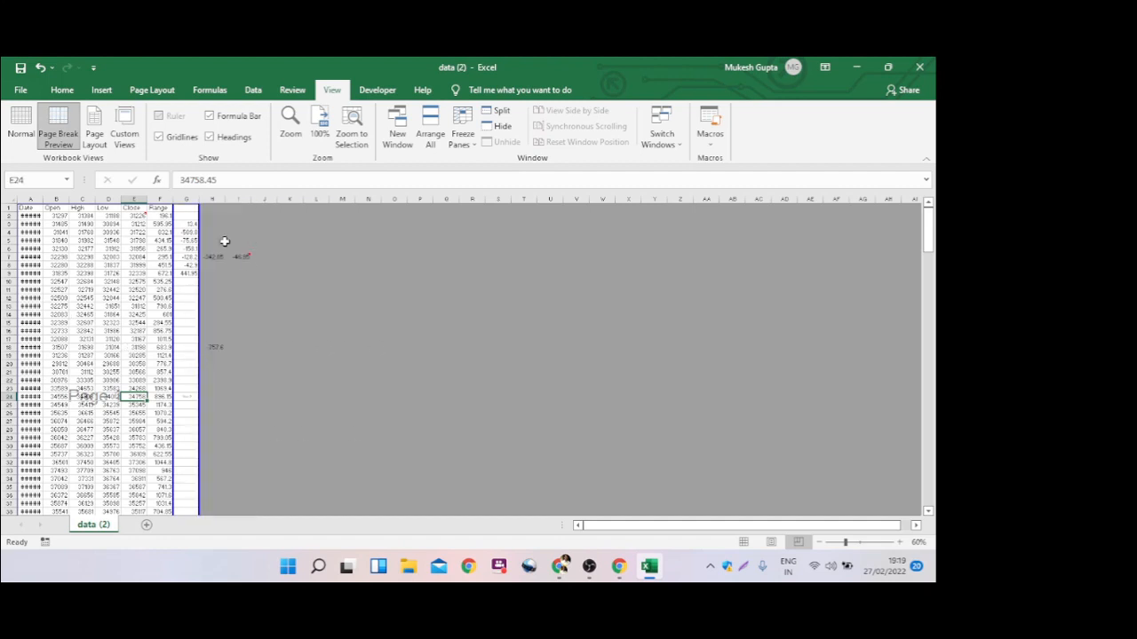
- Extend the print area's outer edge to column N and check the resulting pages
left_click_drag(220, 242, 484, 390)
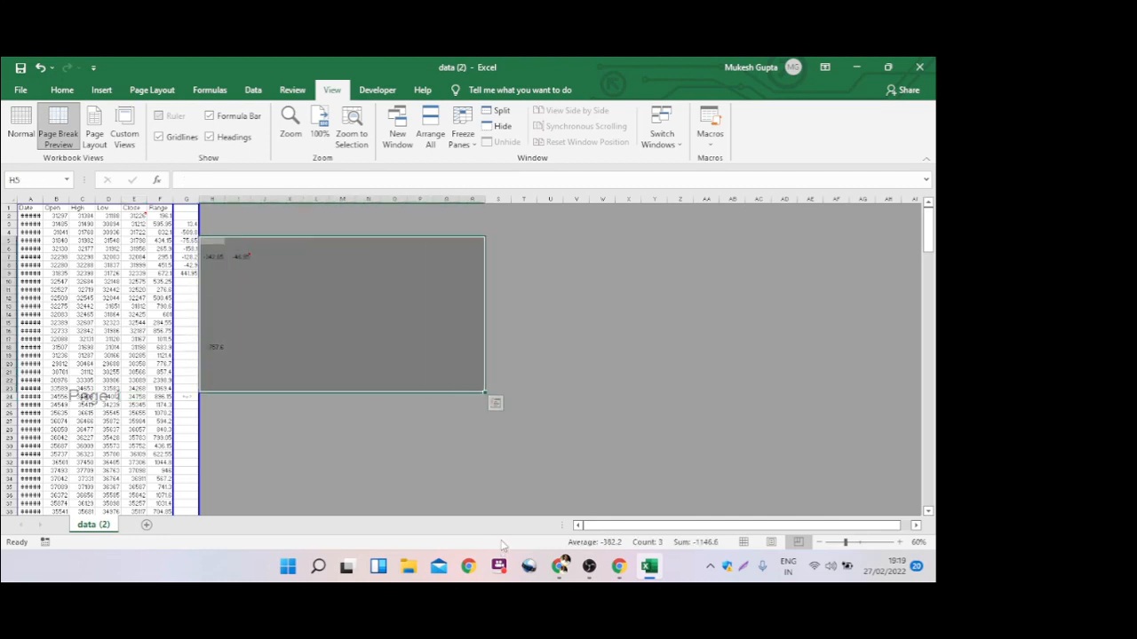
left_click(550, 405)
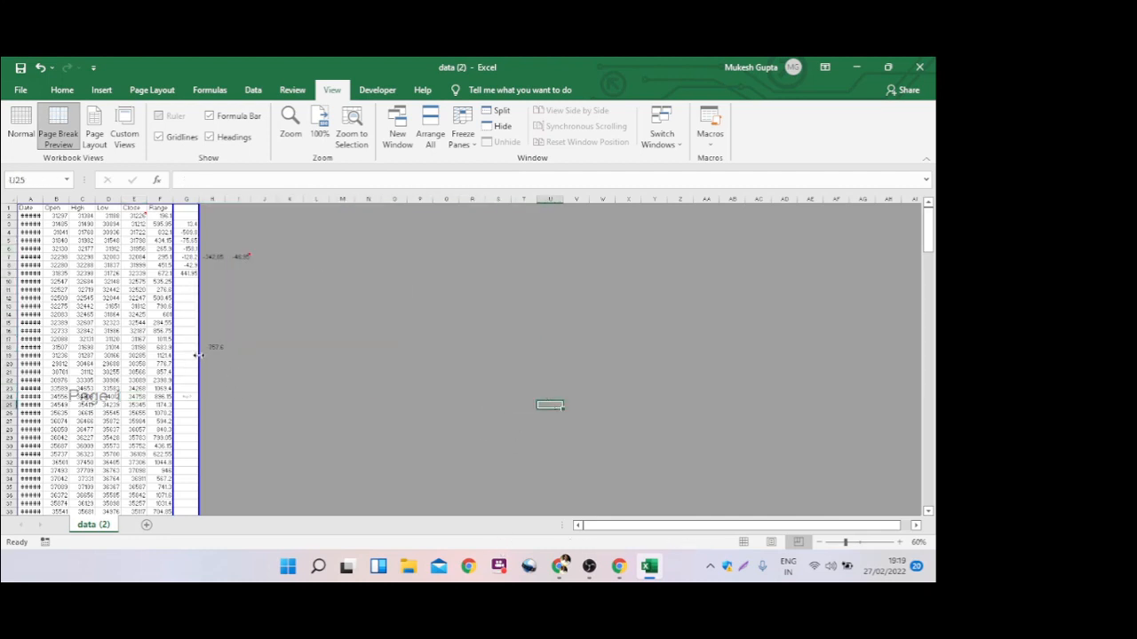
left_click_drag(199, 355, 381, 348)
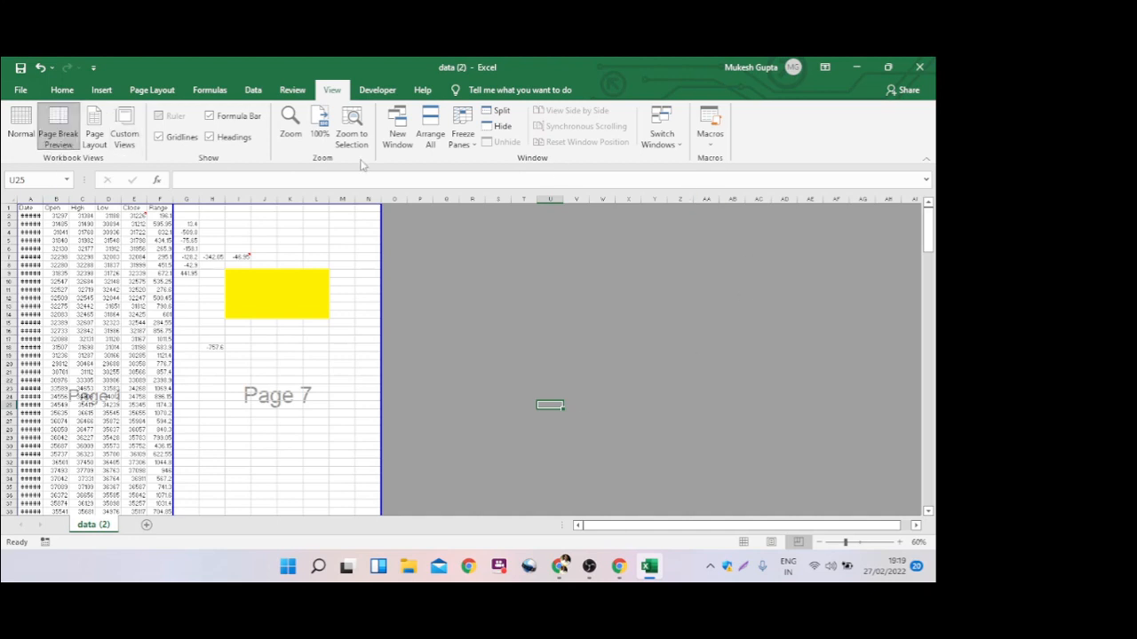
scroll(90, 381, "down", 8)
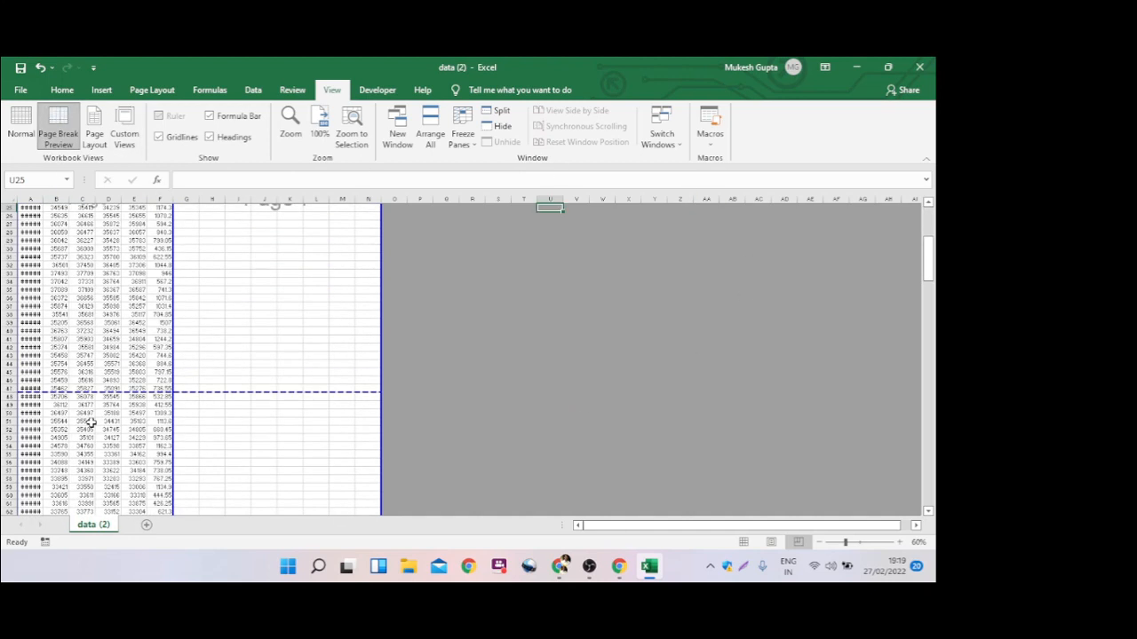
scroll(89, 423, "up", 8)
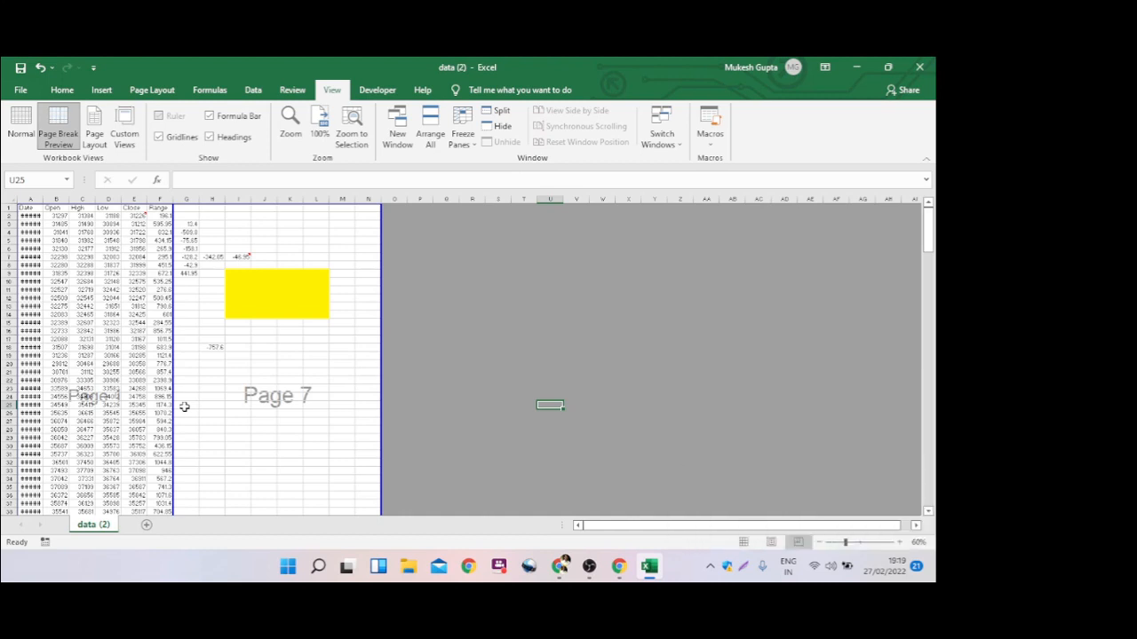
- Examine the worksheet in Page Layout view and look at the Custom Views dialog without adding a view
left_click(94, 129)
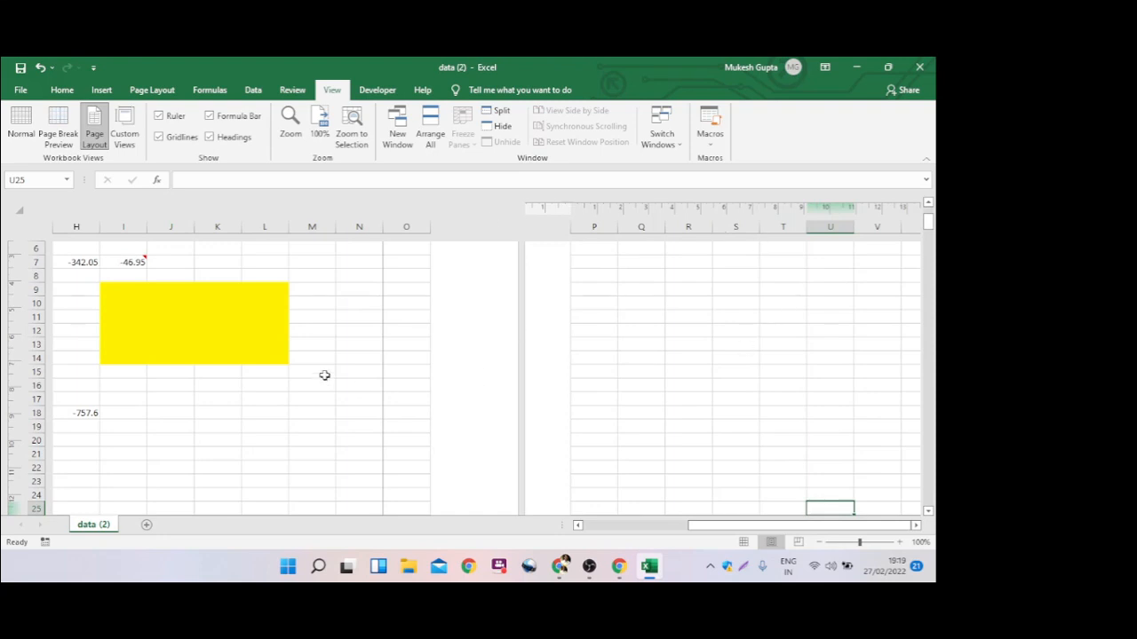
scroll(326, 374, "down", 9)
scroll(326, 374, "up", 10)
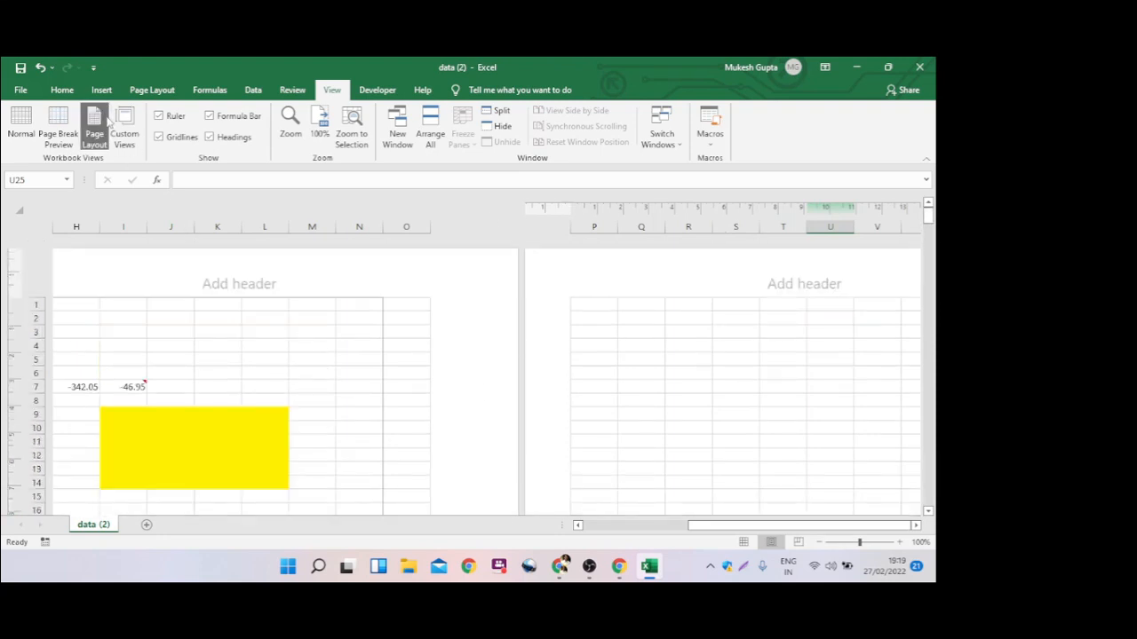
left_click(126, 125)
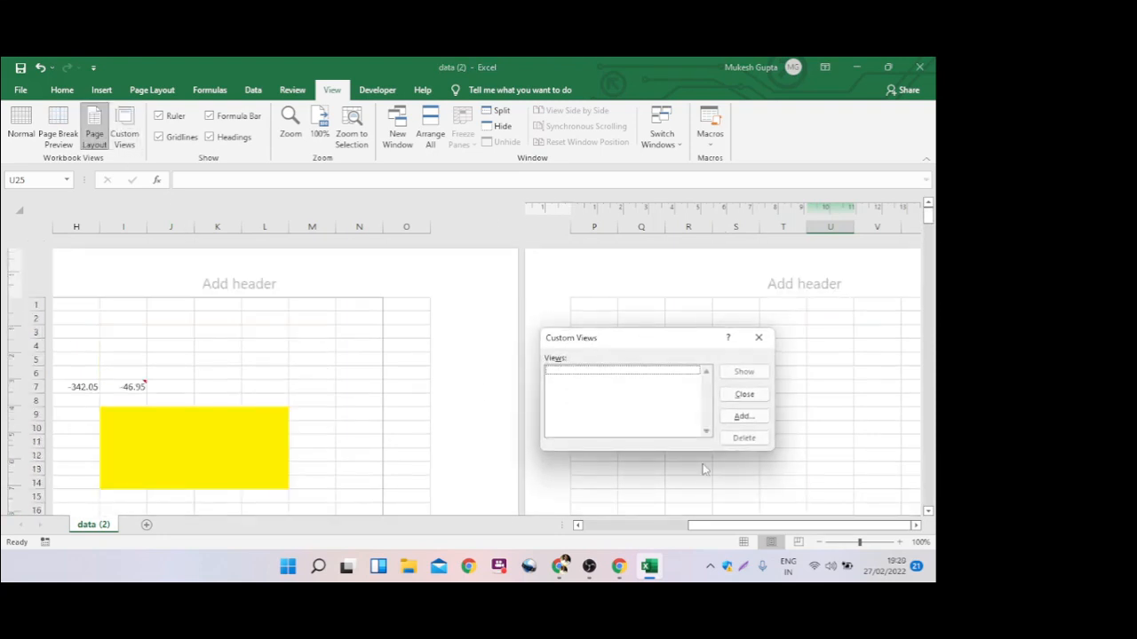
left_click(758, 338)
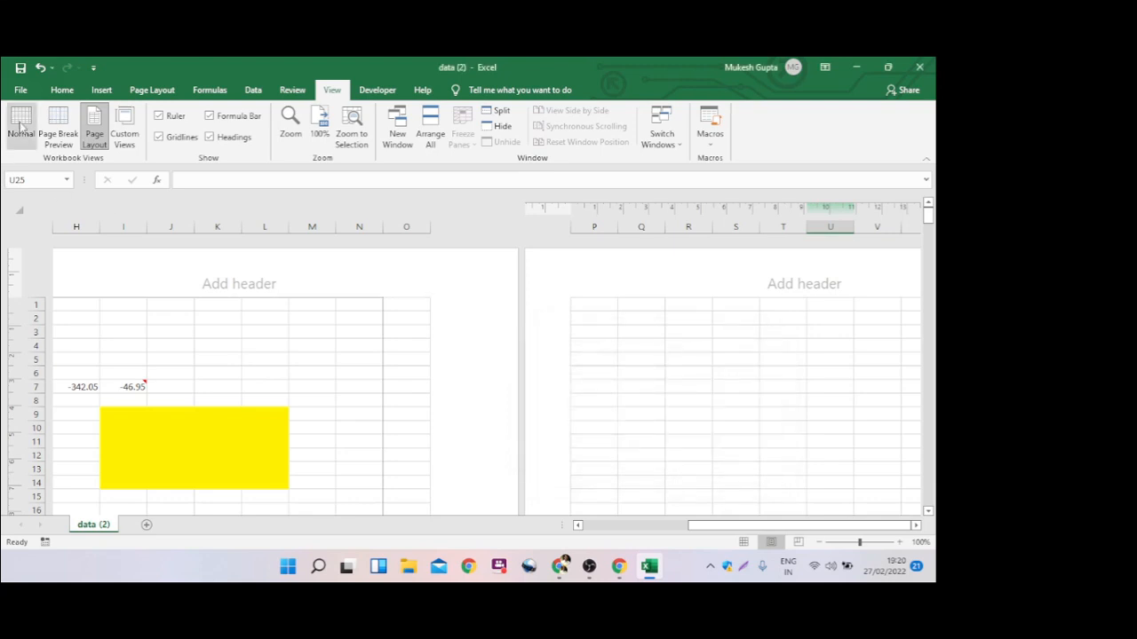
- Return the worksheet to Normal view and bring the first rows and columns of the data back into sight
left_click(22, 125)
left_click(129, 435)
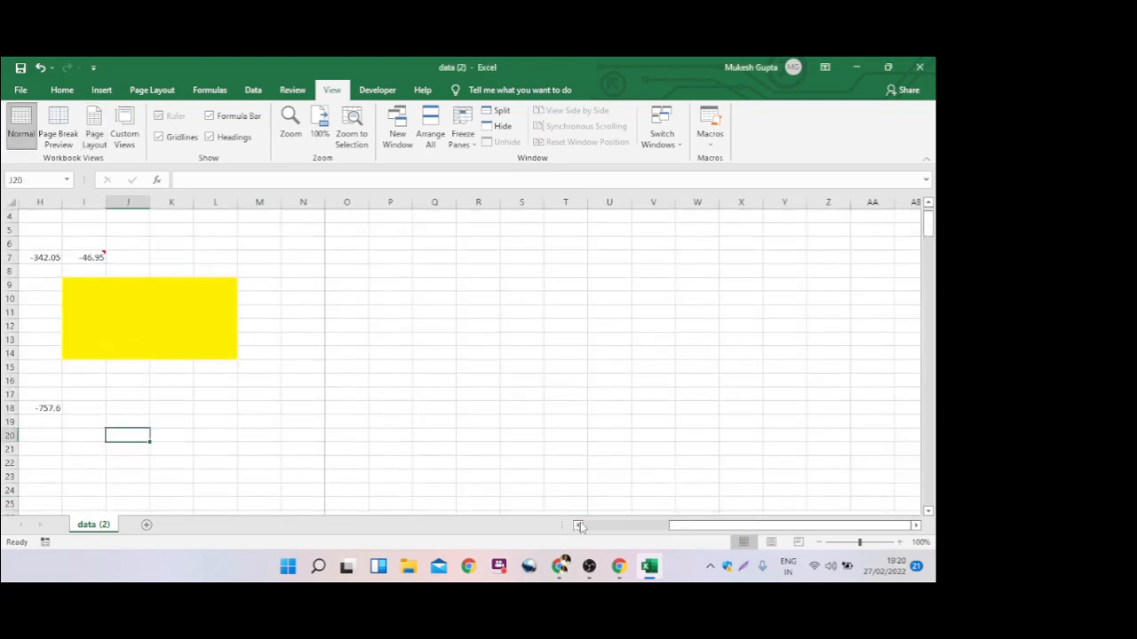
left_click_drag(718, 530, 568, 529)
scroll(260, 395, "up", 1)
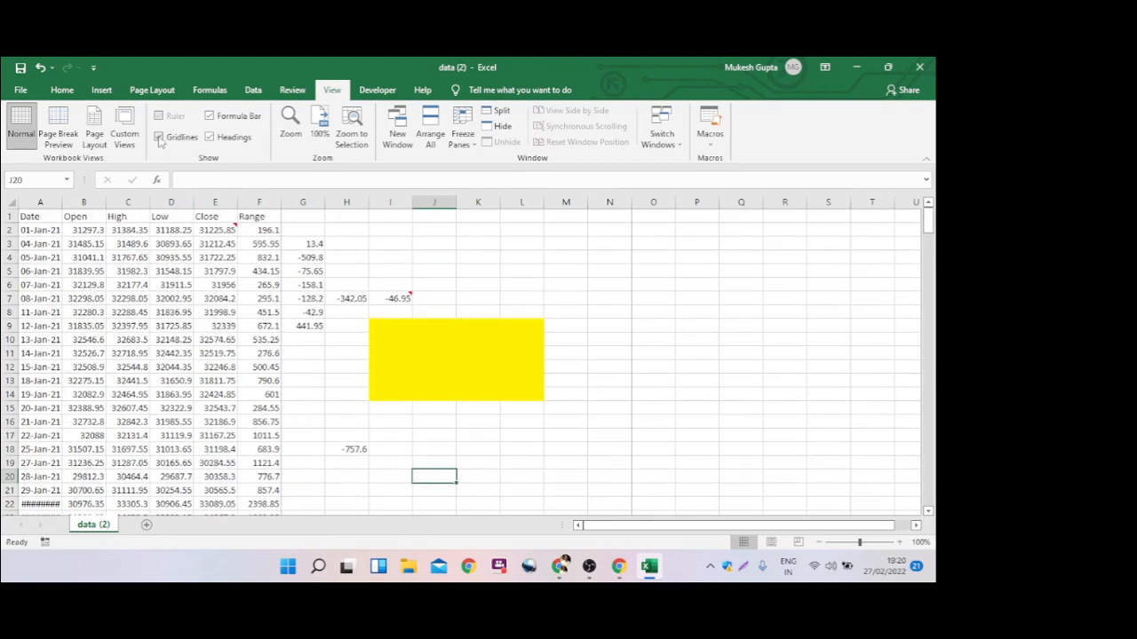
- Hide the worksheet's gridlines, comparing blank cell ranges with the gridlines off and on
left_click(160, 139)
left_click_drag(596, 272, 804, 453)
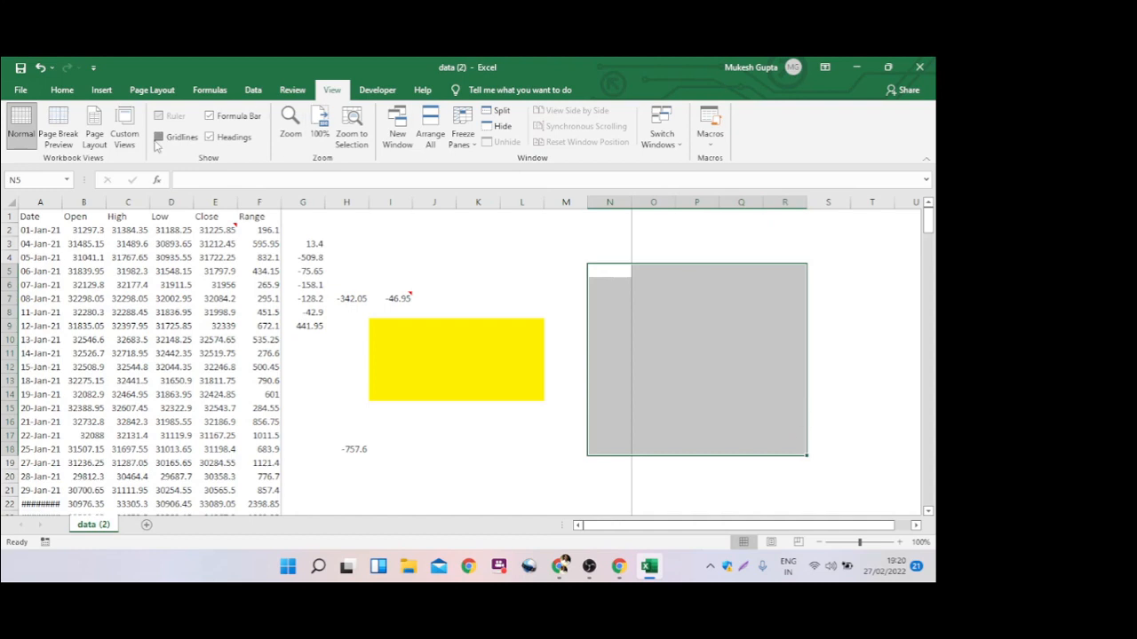
left_click(158, 139)
left_click_drag(697, 284, 845, 399)
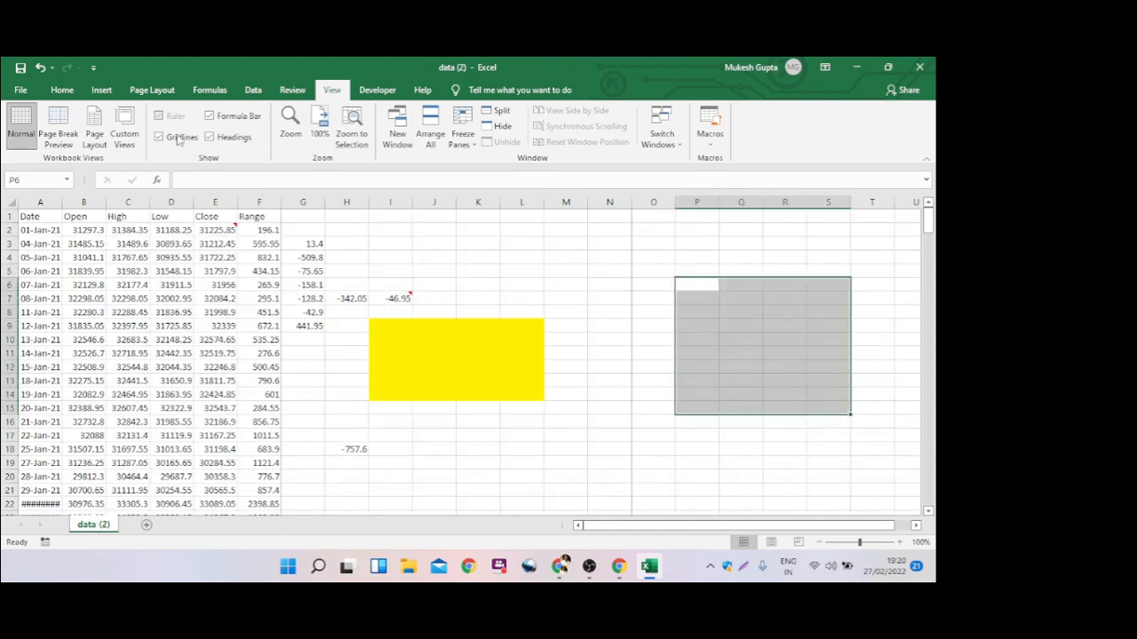
left_click(159, 139)
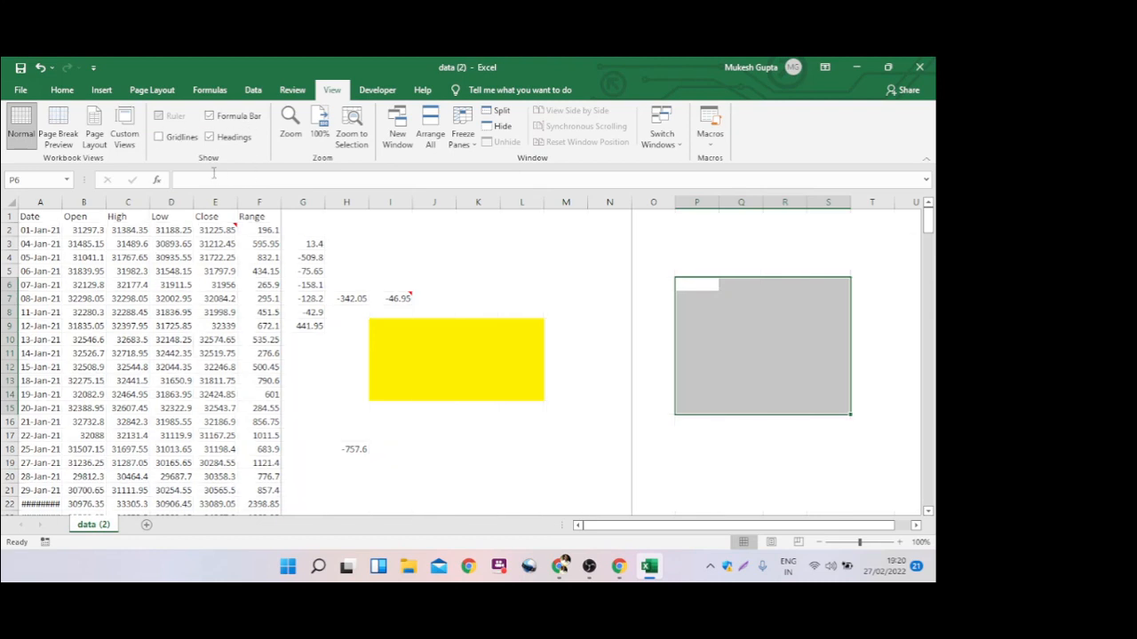
- Enter the value 5 in each of the cells M3 to M6
left_click(474, 180)
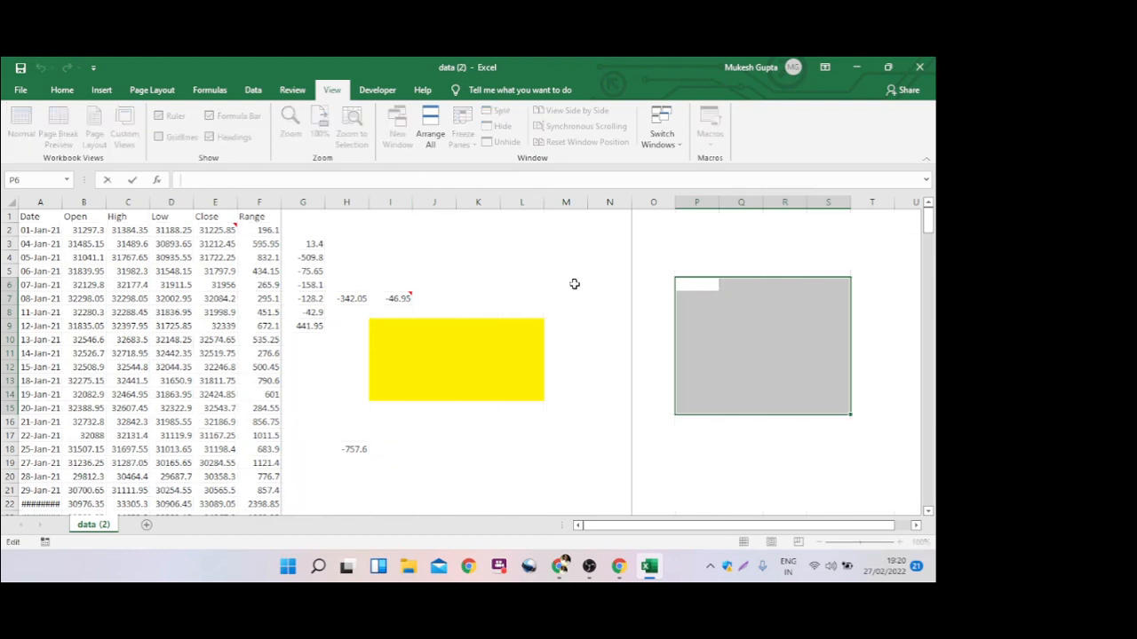
left_click(557, 247)
type("5")
key("Return")
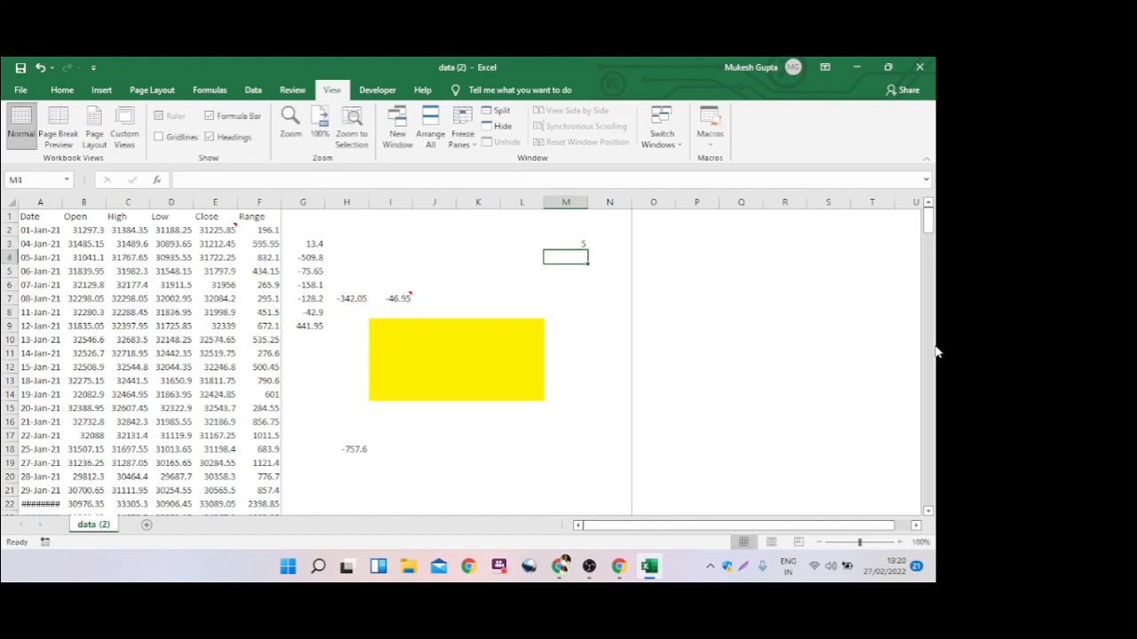
type("5")
key("Return")
type("5")
key("Return")
type("5")
key("Return")
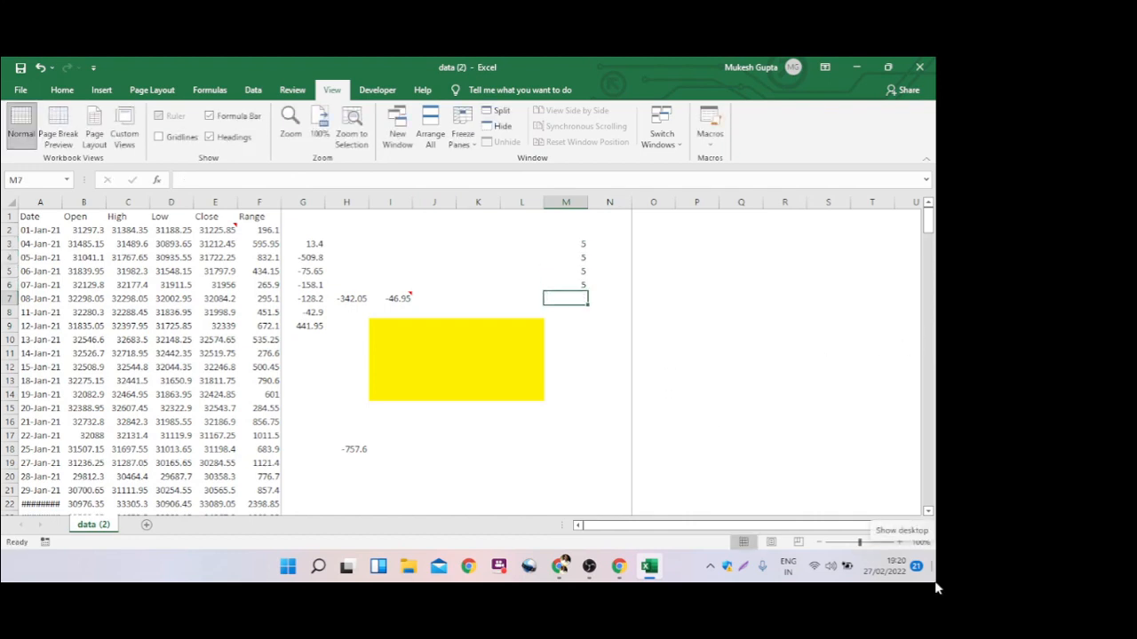
- Total the range M3:M6 in cell M7 with a SUM formula
type("=sum")
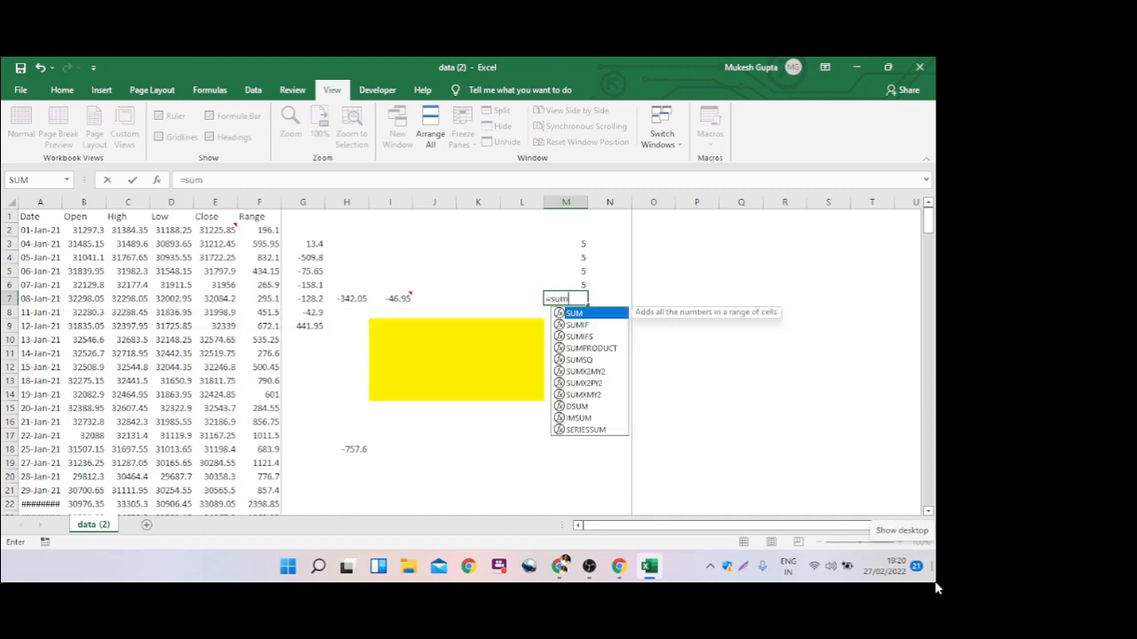
type("(")
key("Up")
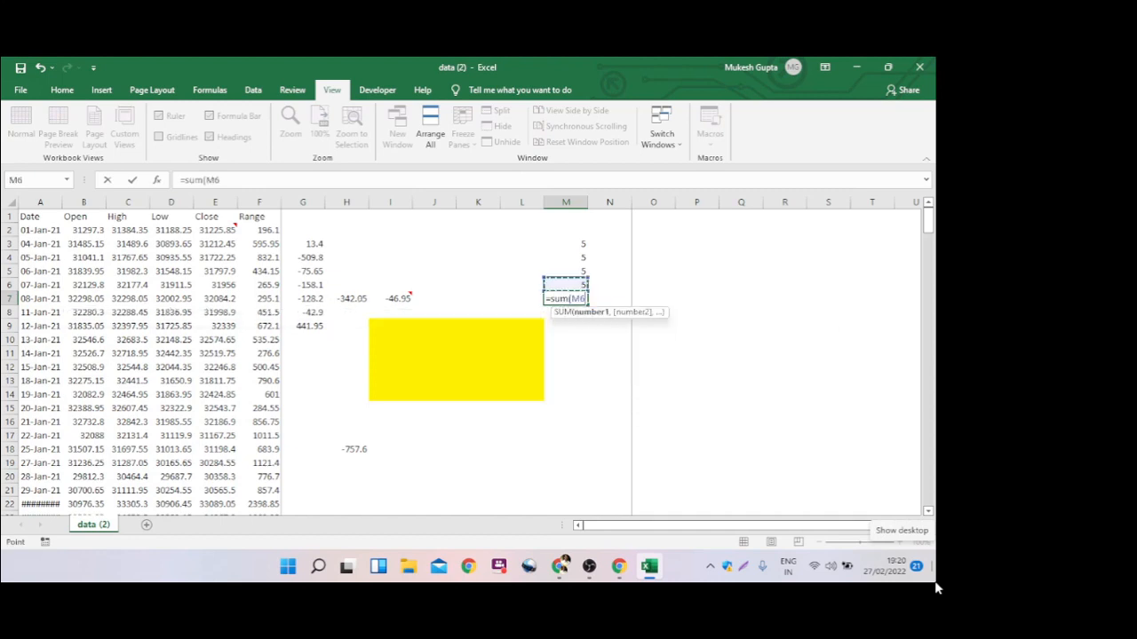
key("shift+Up")
key("shift+Up")
key("shift+Up")
type(")")
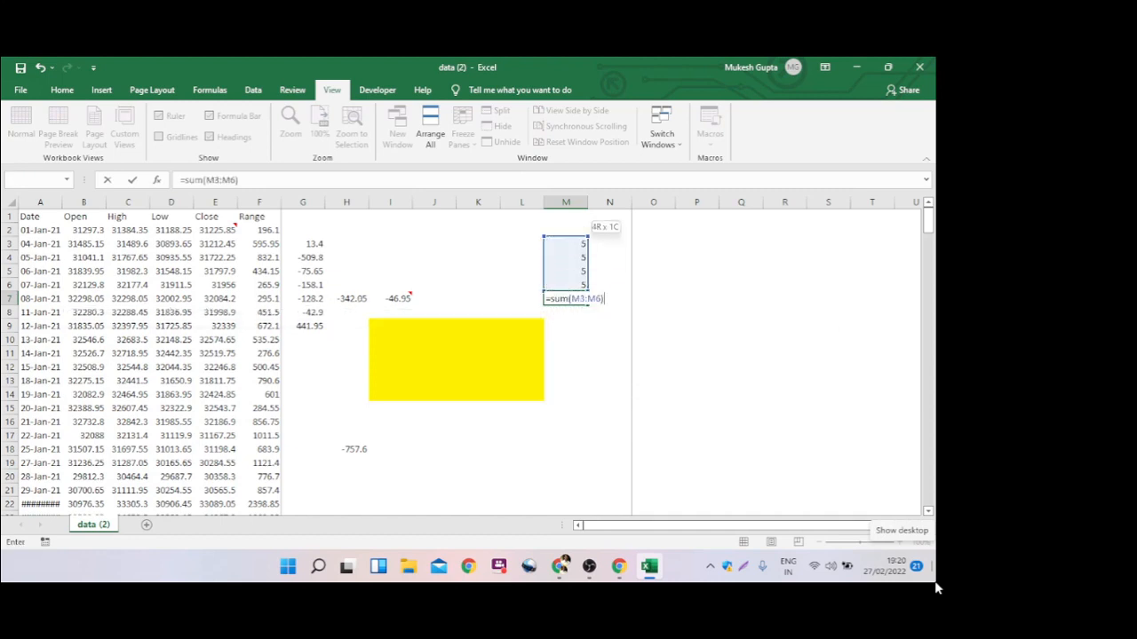
key("Return")
- Inspect the SUM formula of cell M7 in the formula bar, leaving the formula as it is
key("Up")
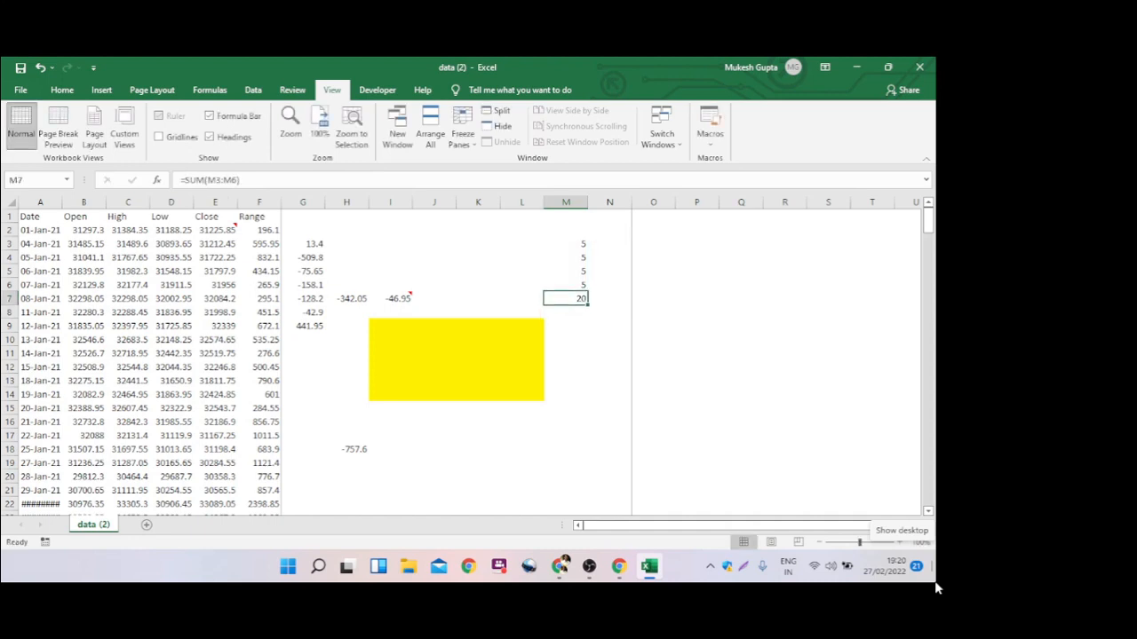
left_click(194, 182)
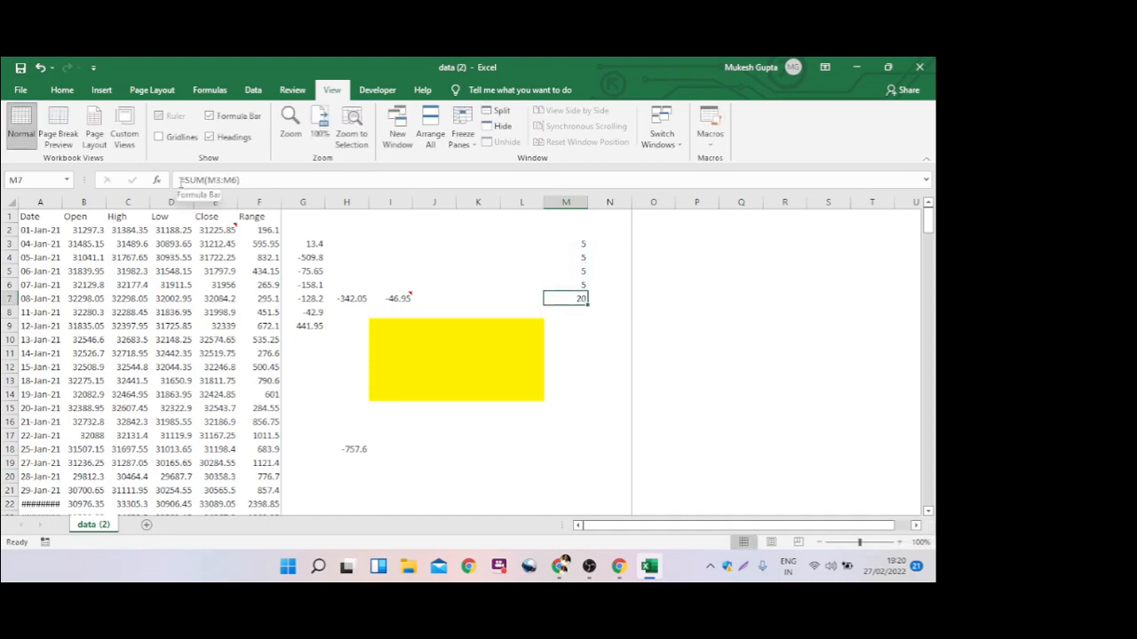
left_click_drag(180, 179, 247, 179)
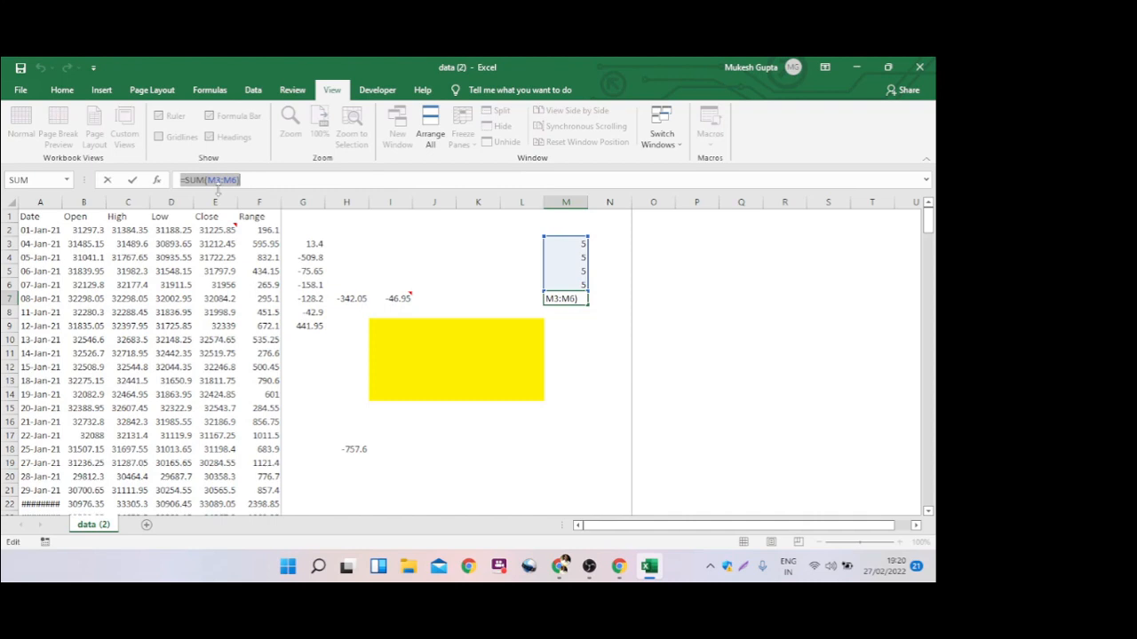
left_click(284, 183)
left_click(185, 182)
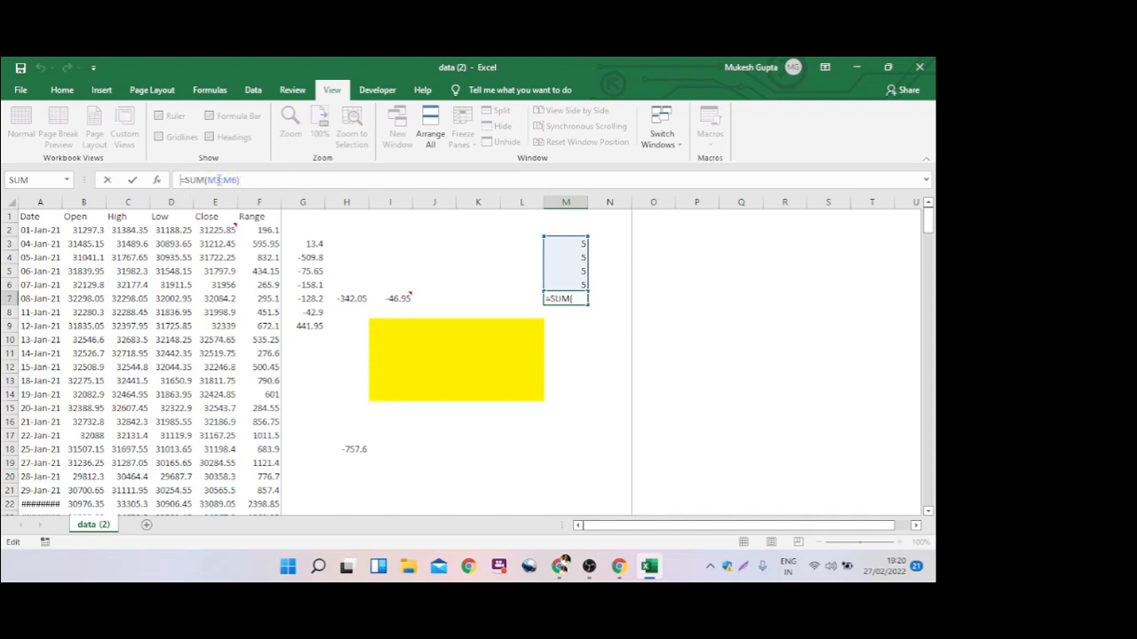
left_click_drag(238, 179, 179, 180)
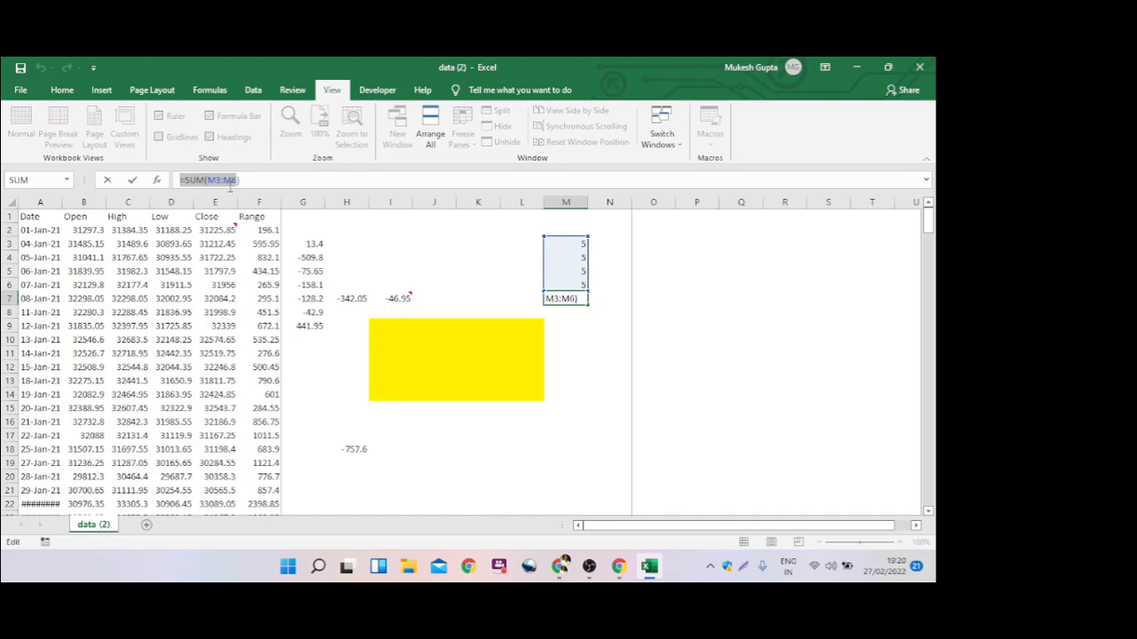
type("=")
left_click(655, 446)
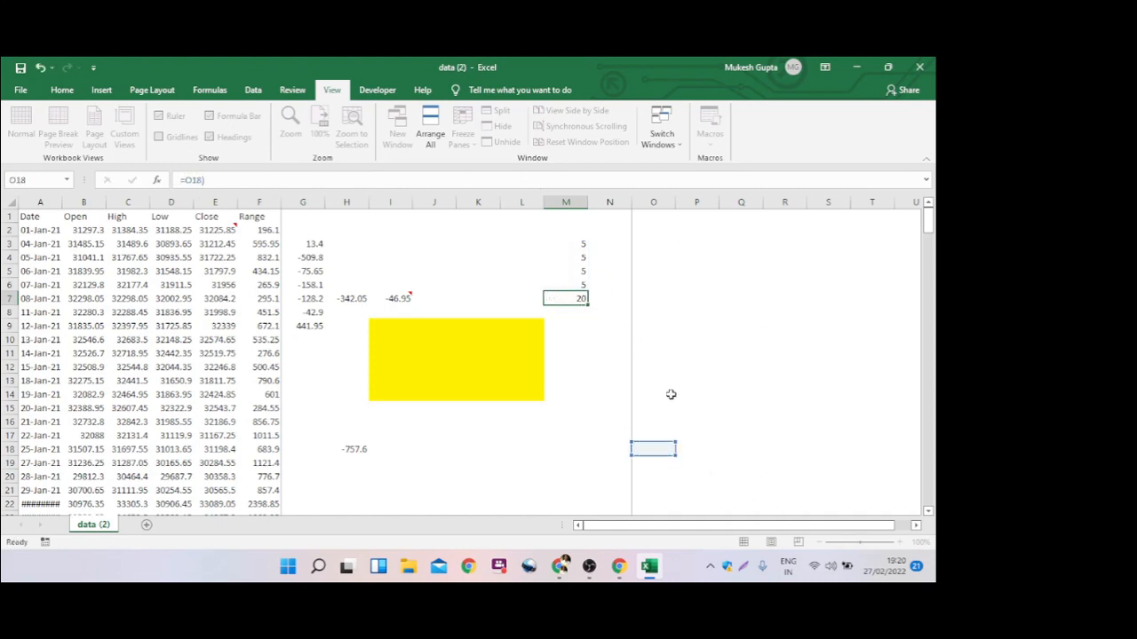
key("Escape")
- Change cell M3 to 100 and check the total in M7 against the cells it adds up
left_click_drag(581, 267, 577, 256)
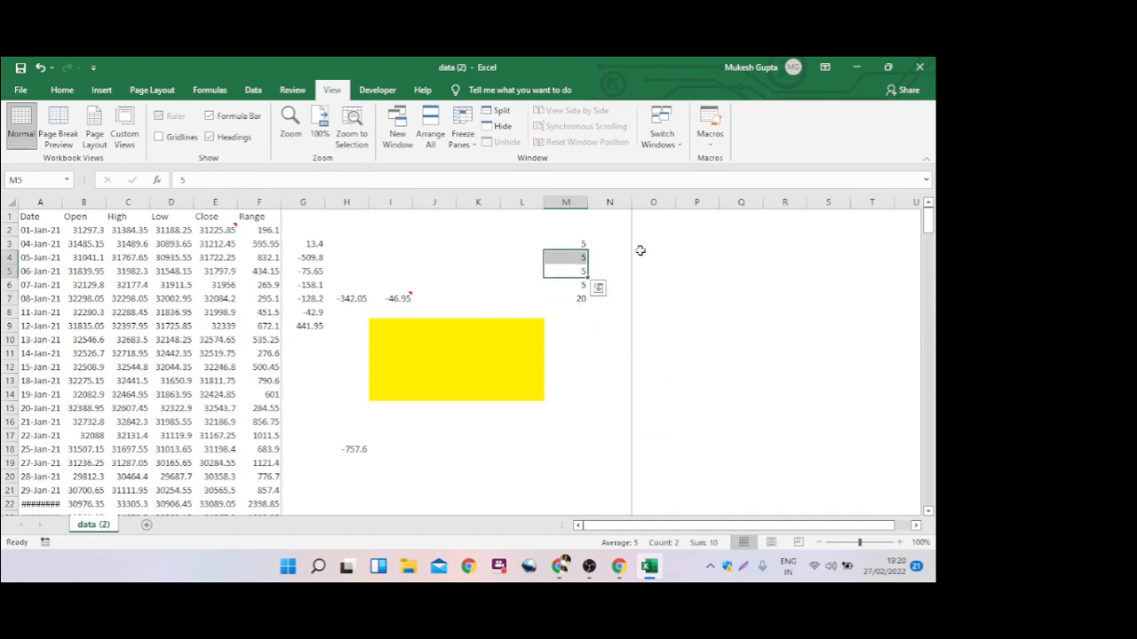
left_click(573, 297)
left_click(573, 245)
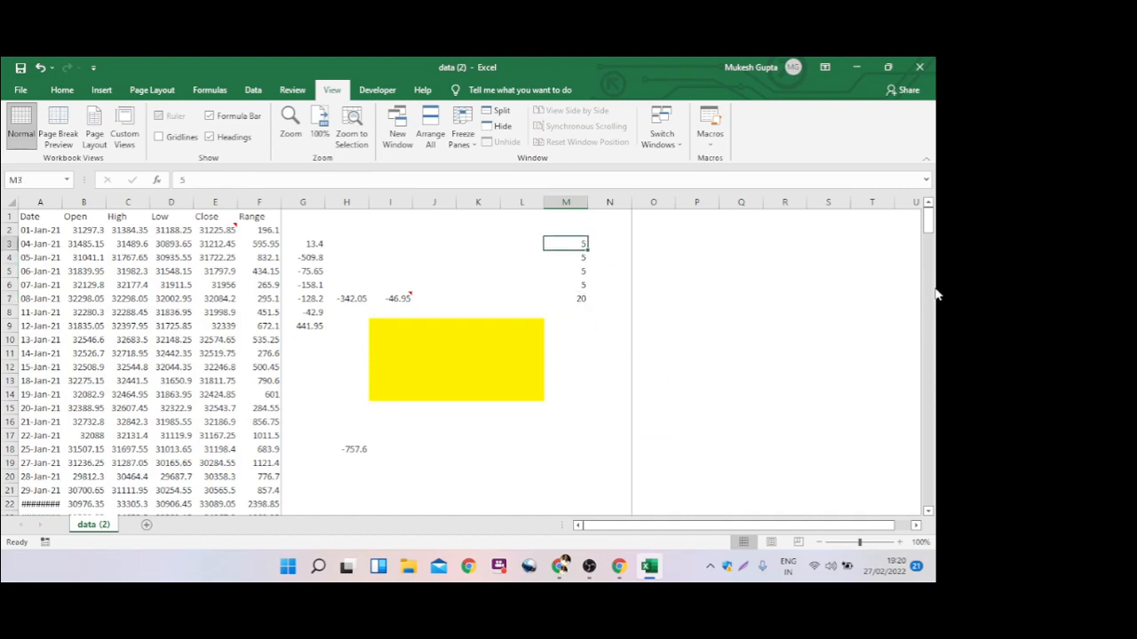
type("100")
key("Return")
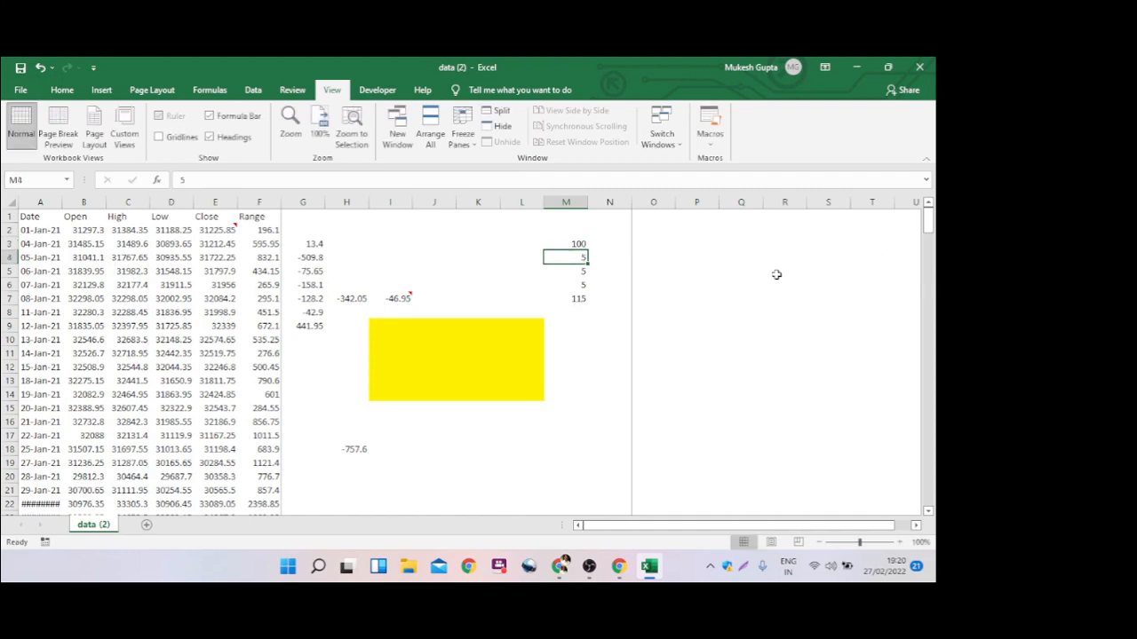
left_click(577, 299)
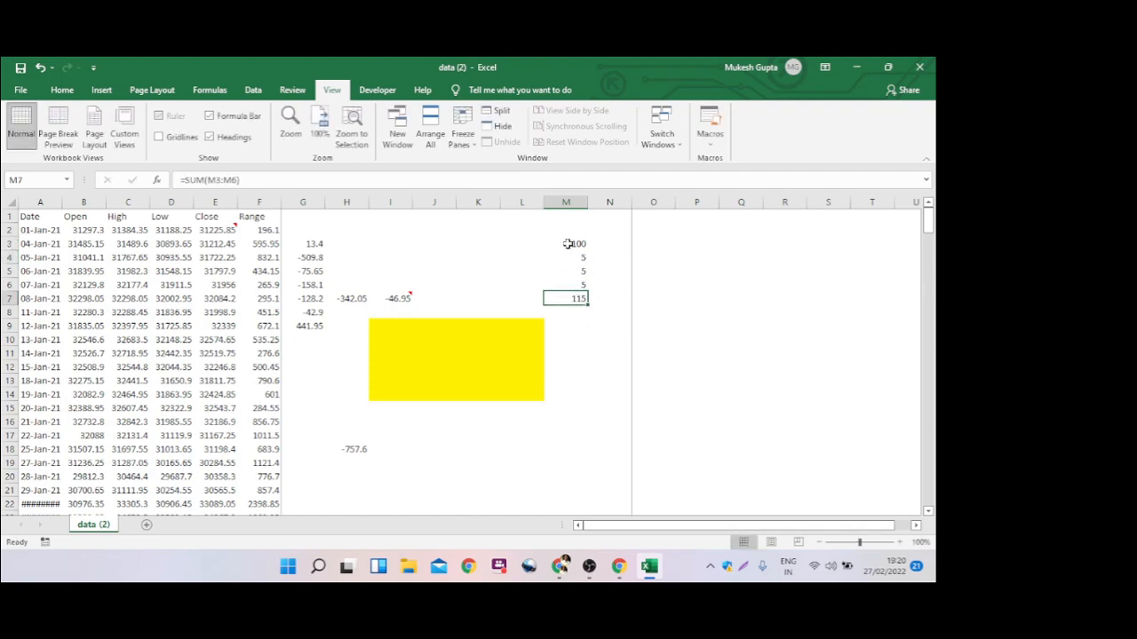
left_click_drag(566, 244, 566, 272)
left_click(579, 299)
- Hide the formula bar and the row and column headings in turn, restoring each one
left_click(210, 117)
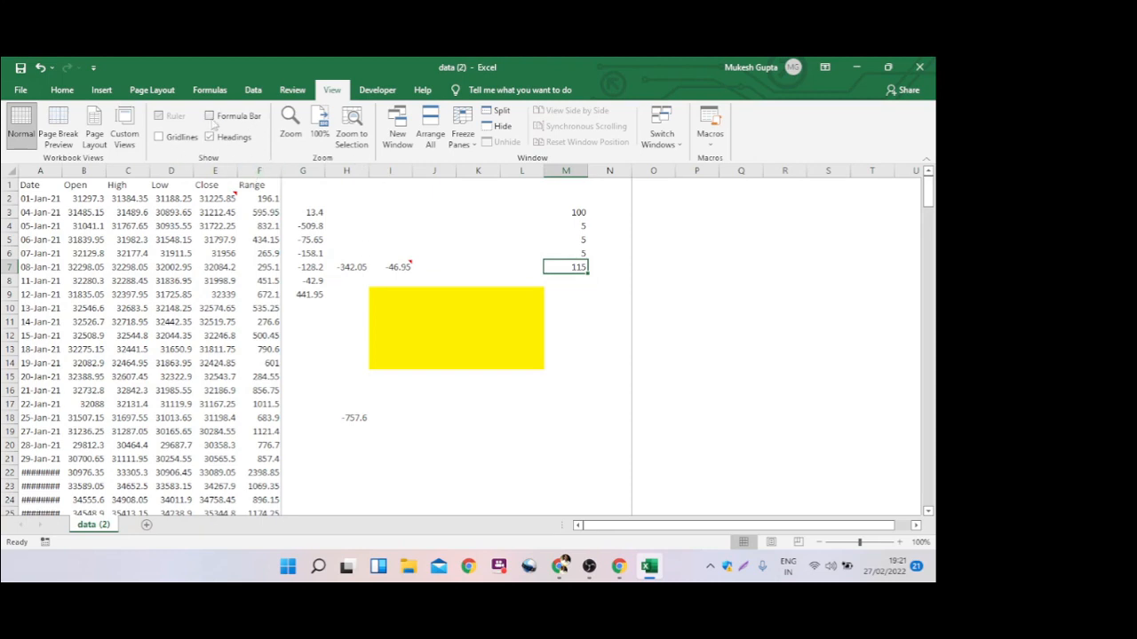
left_click(210, 118)
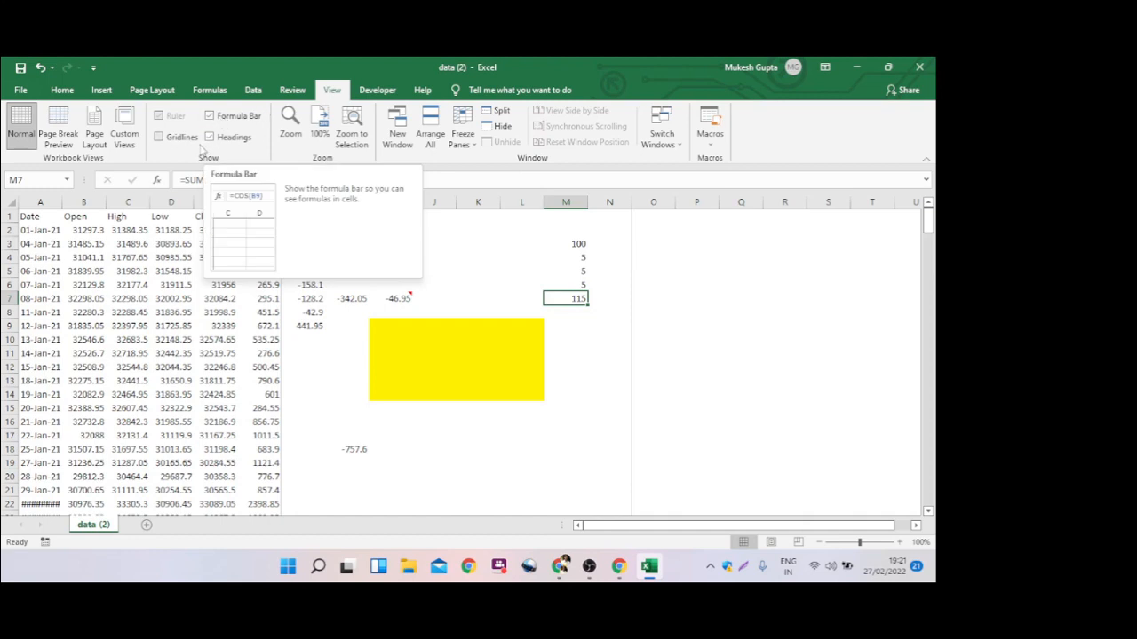
left_click(210, 137)
left_click(210, 138)
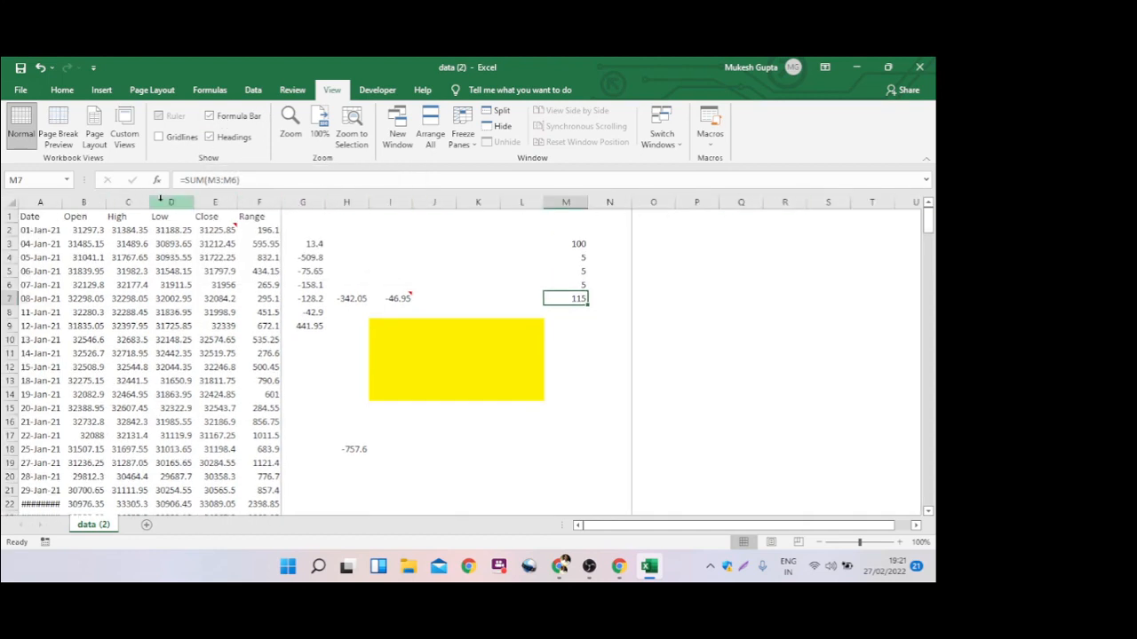
left_click(209, 138)
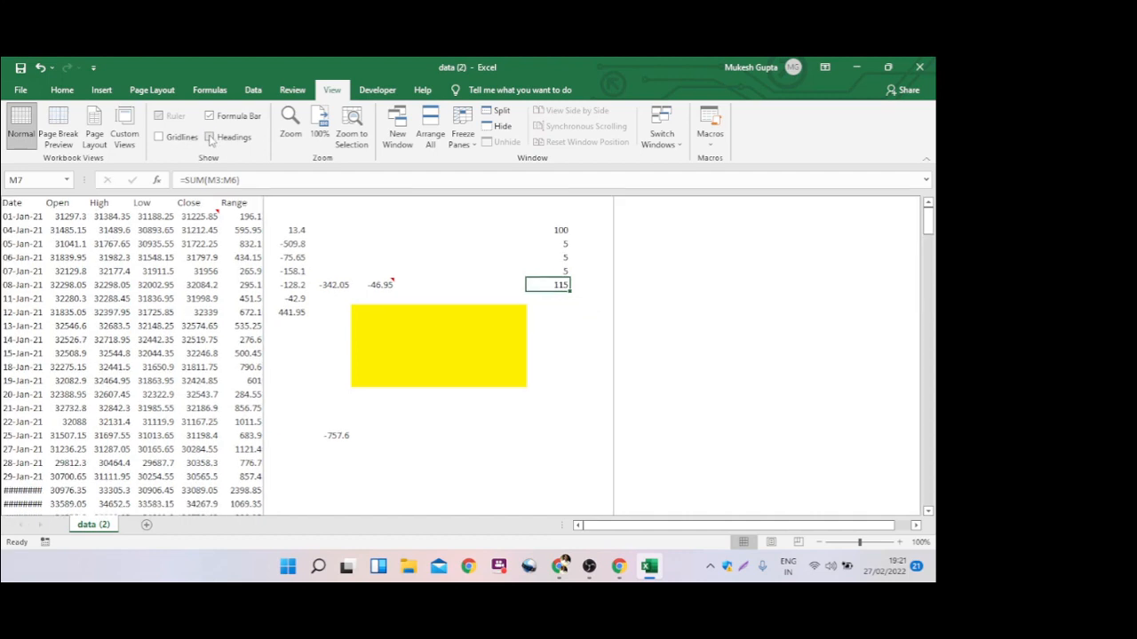
left_click(210, 137)
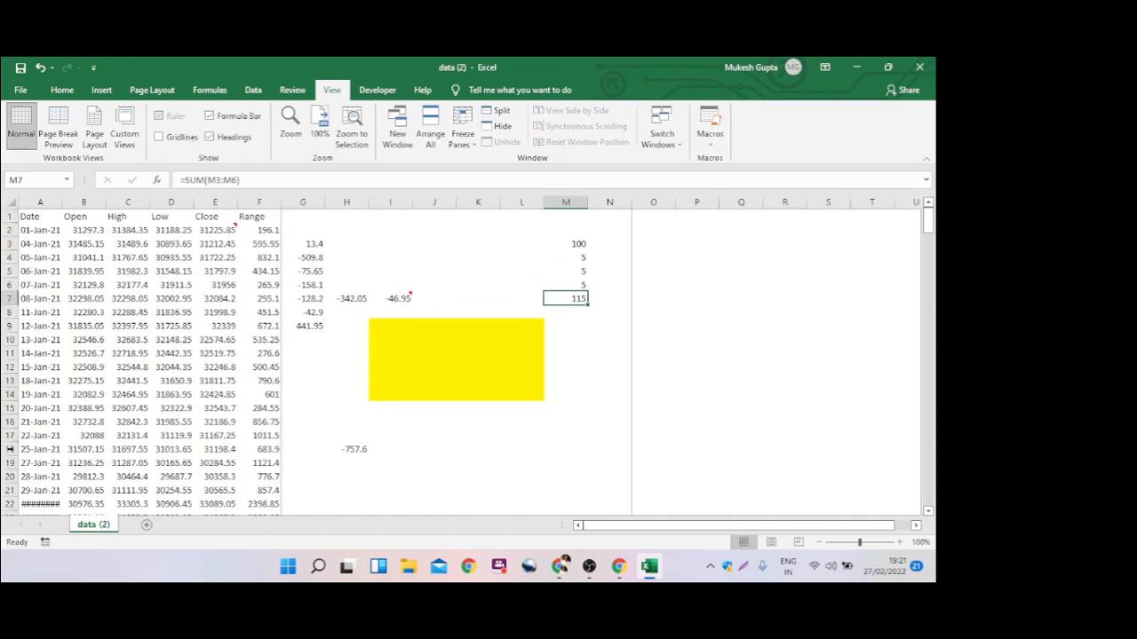
- Hide and restore the row and column headings, and magnify the worksheet to 200%
left_click(209, 139)
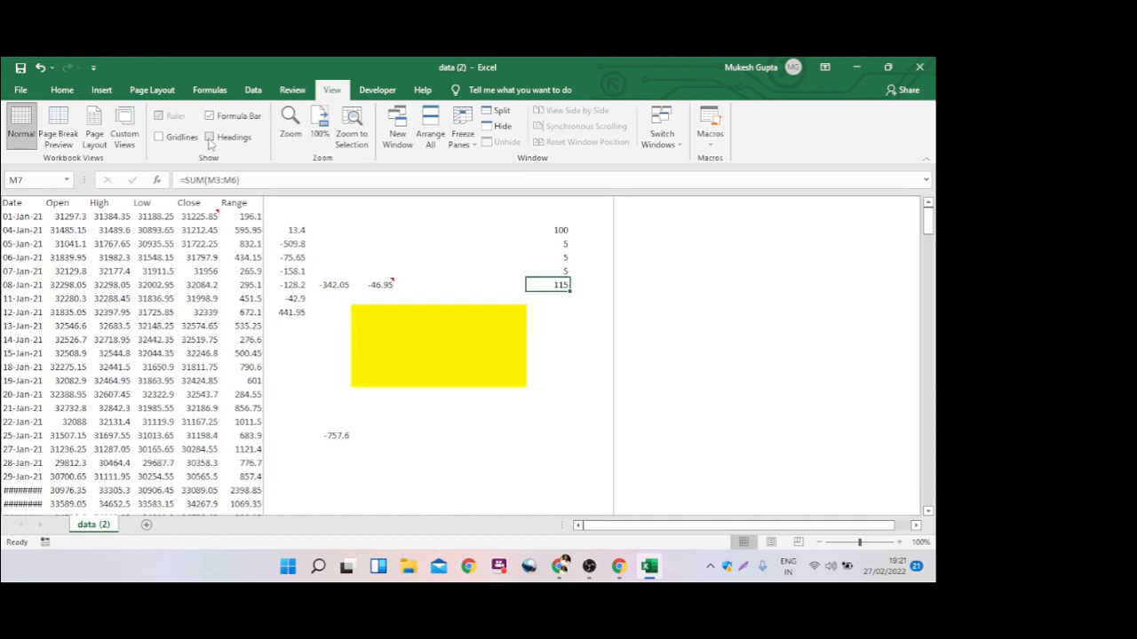
left_click(209, 137)
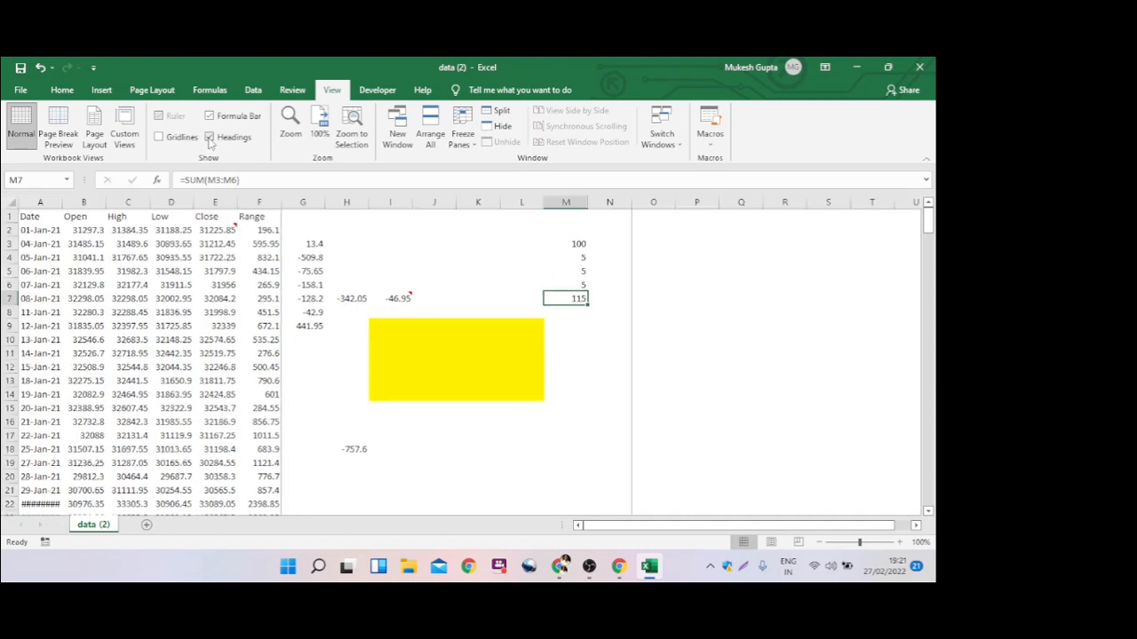
left_click(290, 125)
left_click(628, 378)
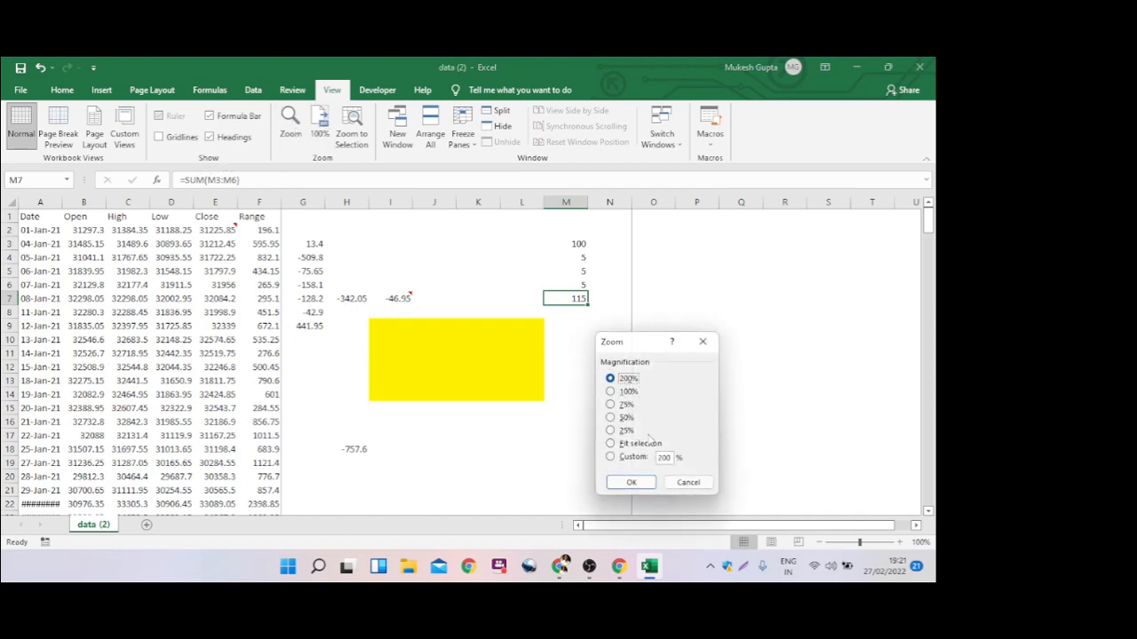
left_click(632, 482)
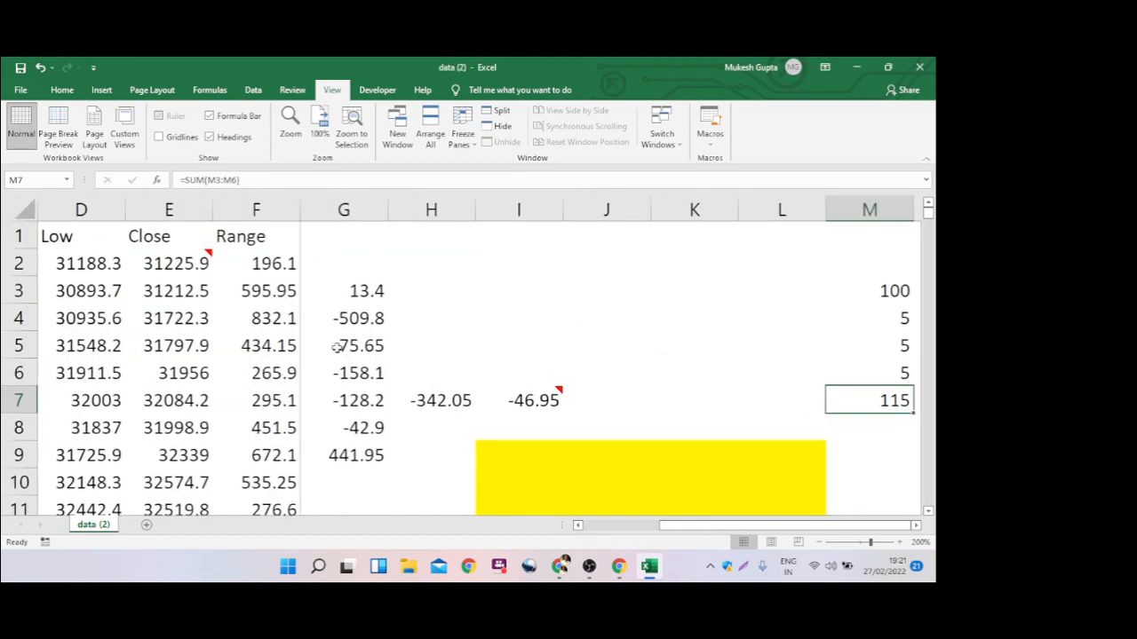
scroll(335, 303, "down", 10)
scroll(324, 258, "up", 10)
- Reduce the worksheet magnification in stages to 40%, and bring it back up to 106%
left_click(818, 542)
left_click(818, 542)
left_click(818, 541)
left_click(818, 542)
left_click(818, 542)
left_click(818, 542)
left_click(818, 542)
left_click(818, 542)
left_click(818, 542)
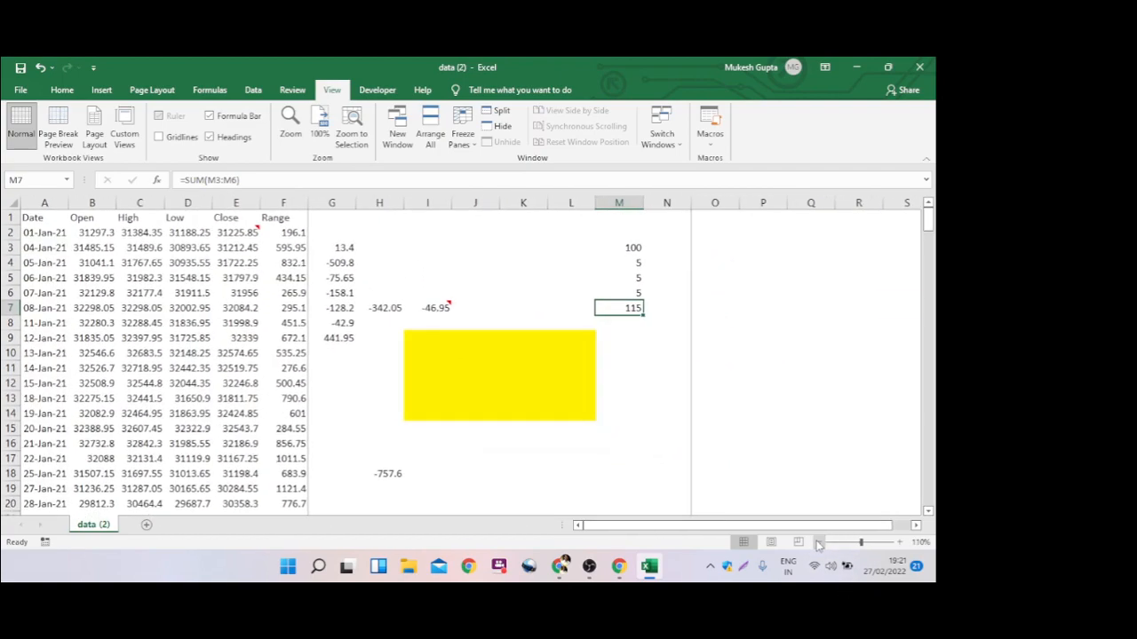
left_click(818, 542)
left_click(818, 542)
left_click(818, 542)
left_click(818, 542)
left_click(818, 542)
left_click(818, 543)
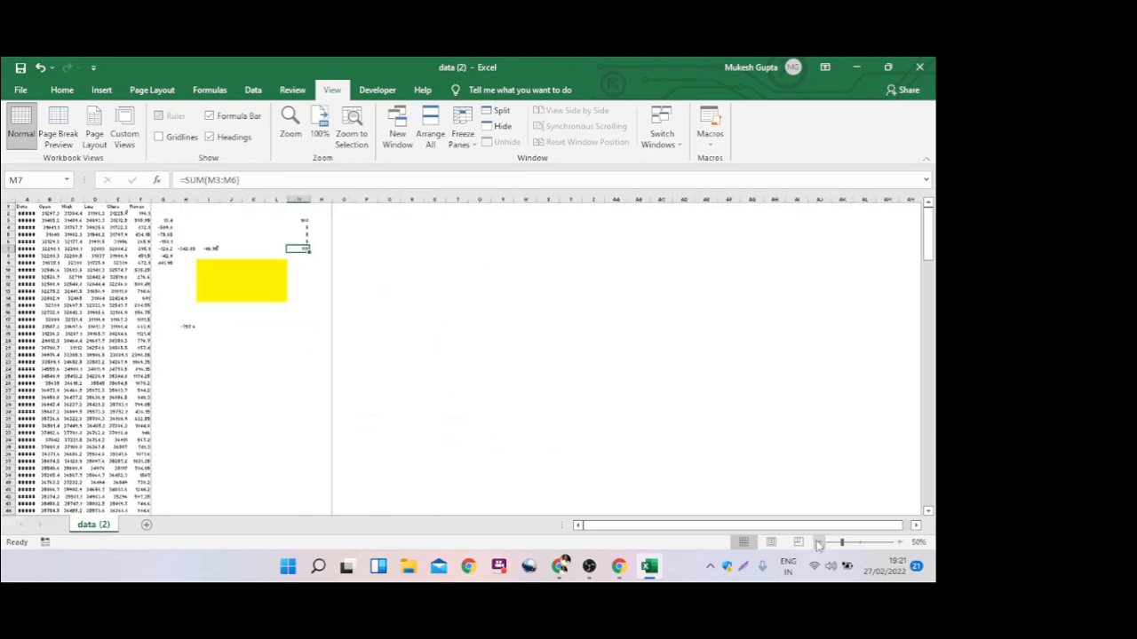
left_click(818, 543)
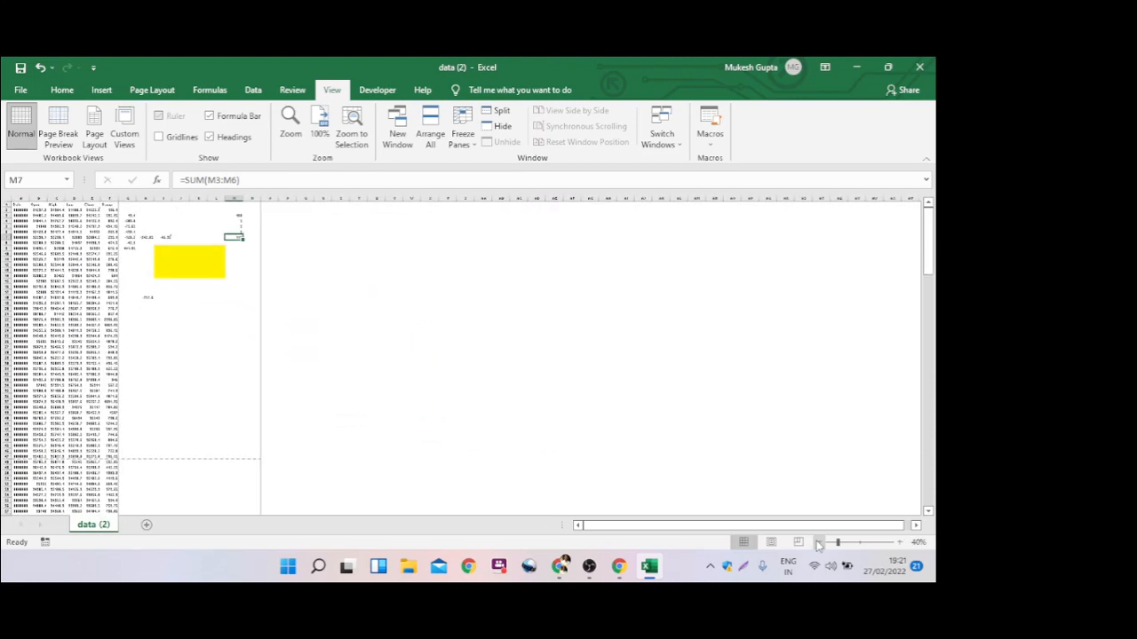
left_click(860, 542)
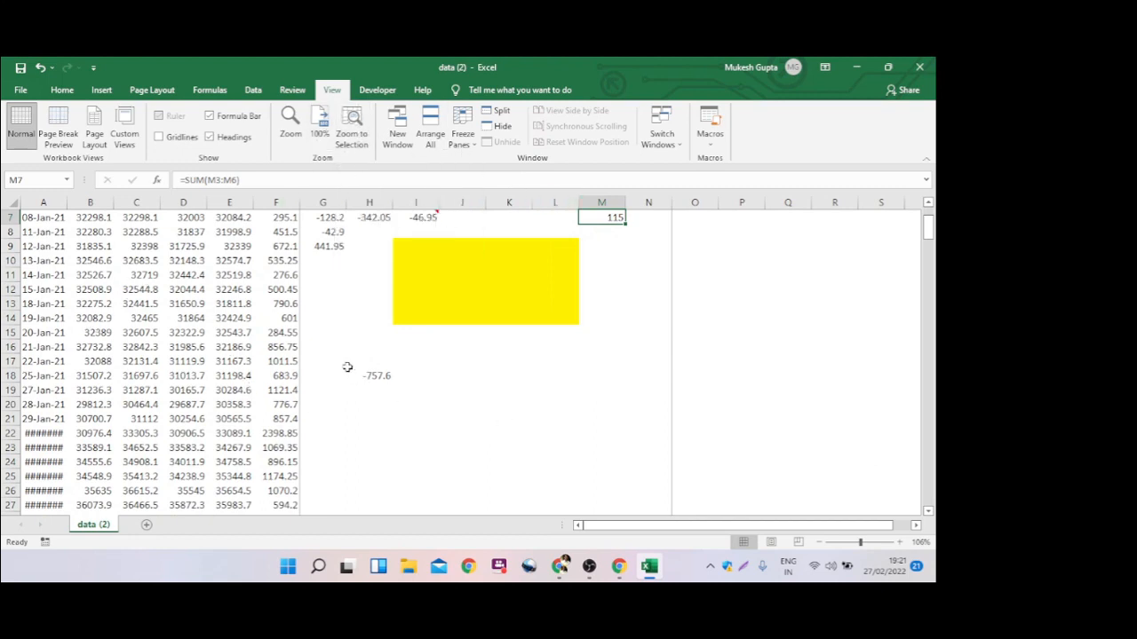
- Zoom in on the range G17:J21, restore the 106% magnification and return to the price columns
left_click_drag(347, 366, 480, 421)
left_click(352, 124)
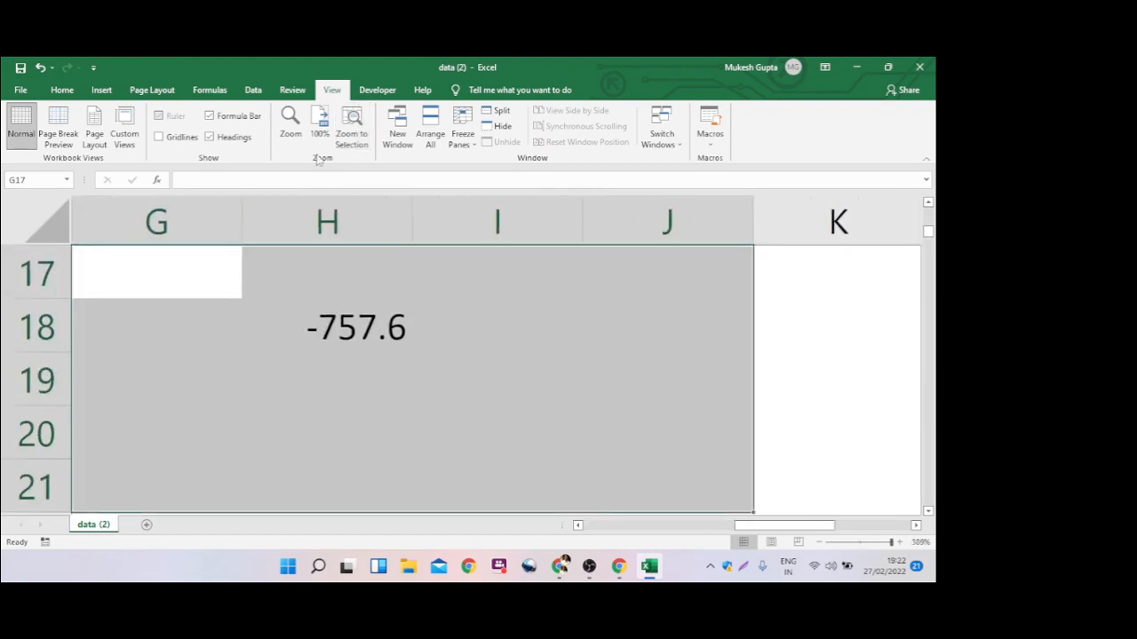
left_click(40, 66)
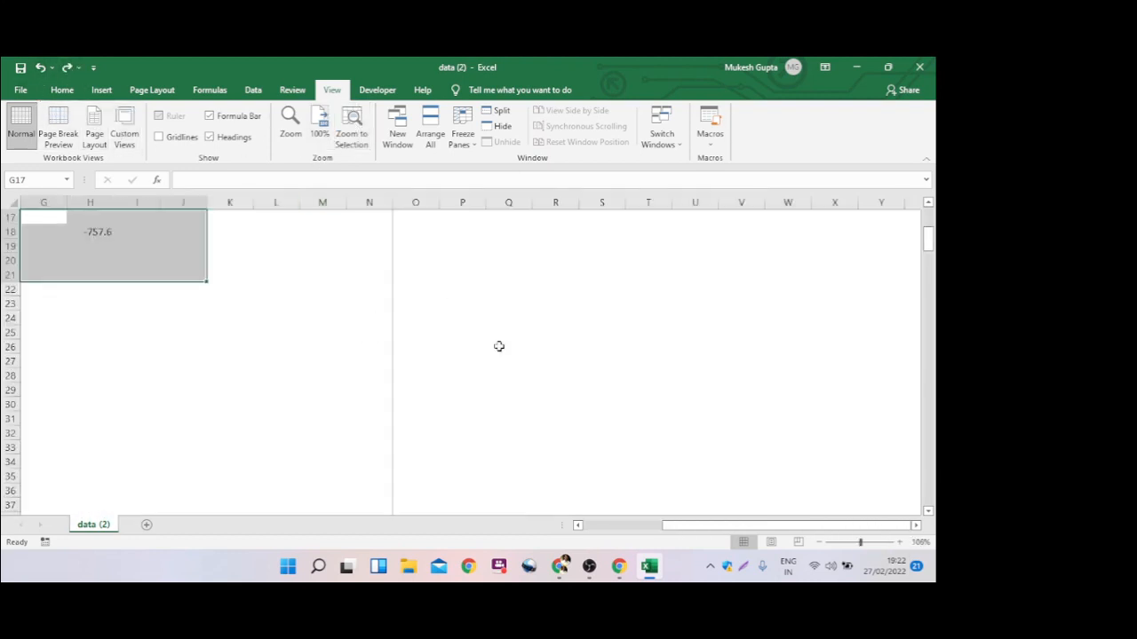
left_click(240, 406)
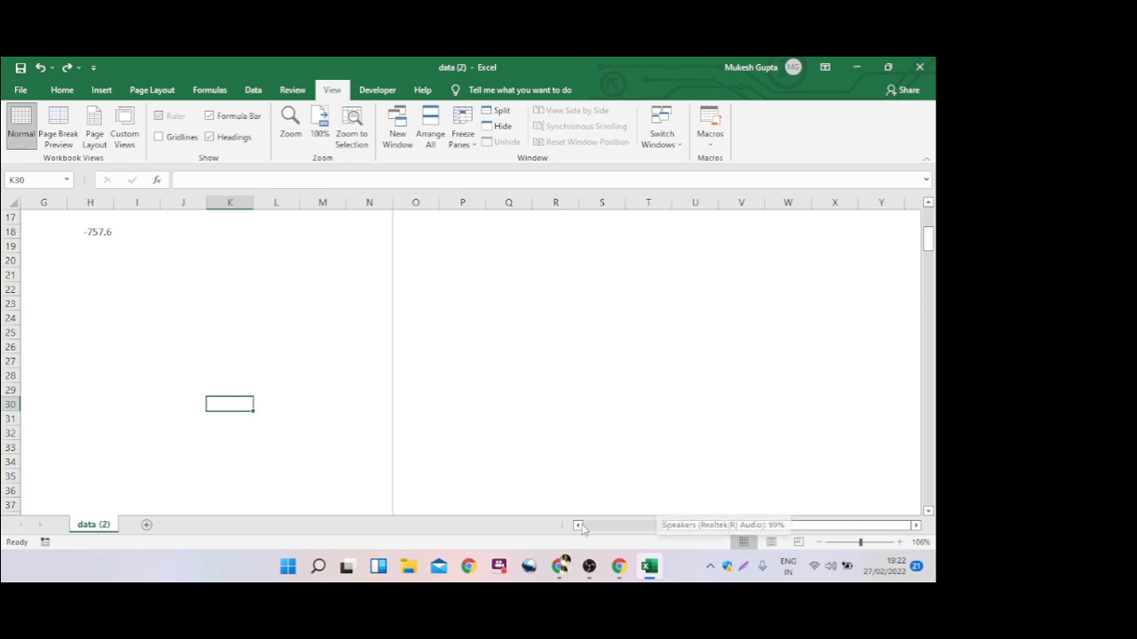
left_click(617, 528)
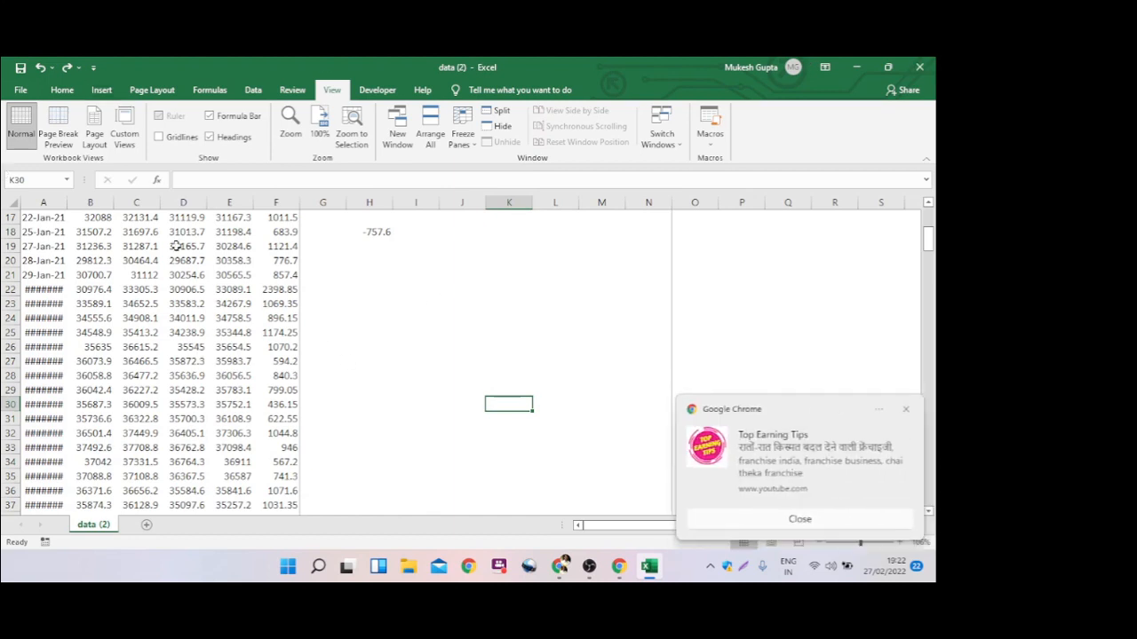
left_click_drag(129, 303, 231, 376)
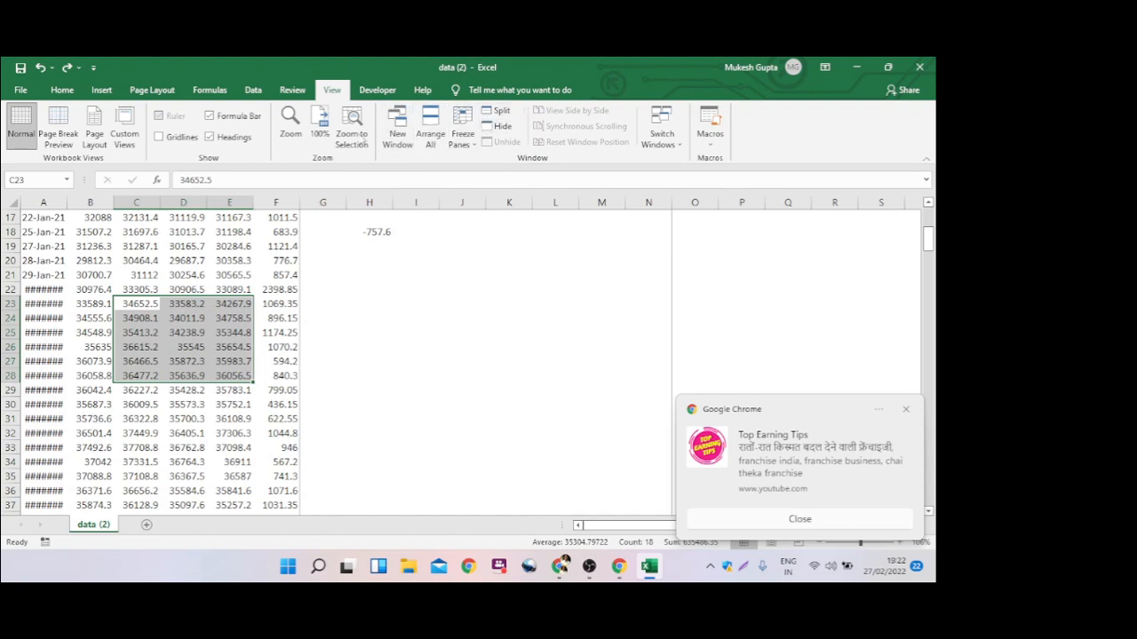
left_click(324, 347)
scroll(362, 279, "up", 2)
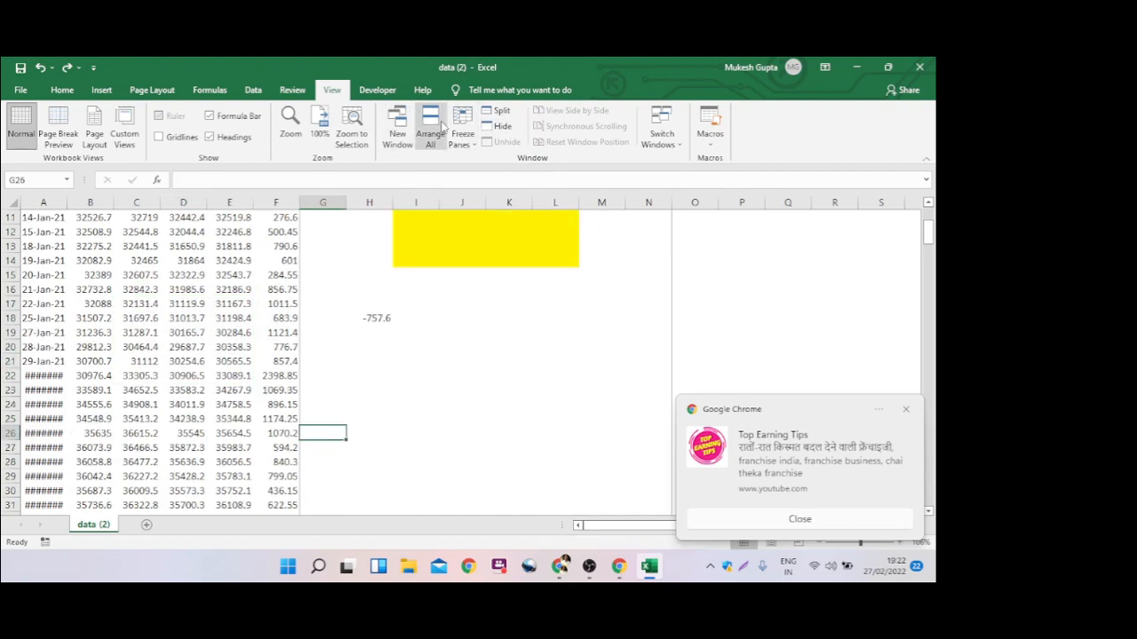
left_click(416, 390)
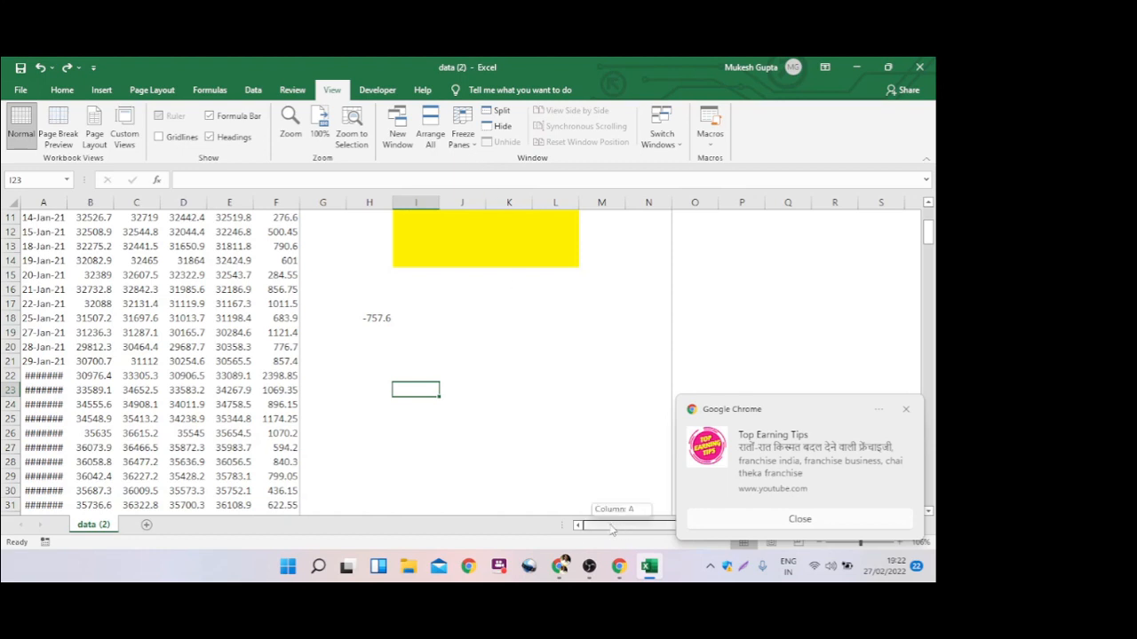
left_click_drag(308, 270, 330, 259)
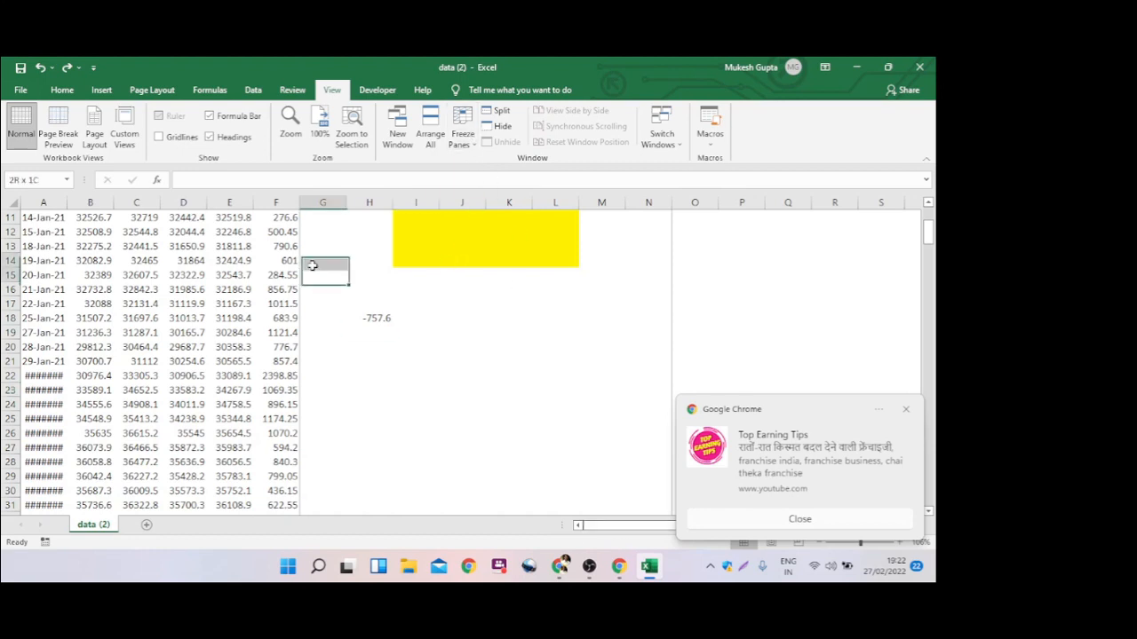
scroll(338, 291, "up", 3)
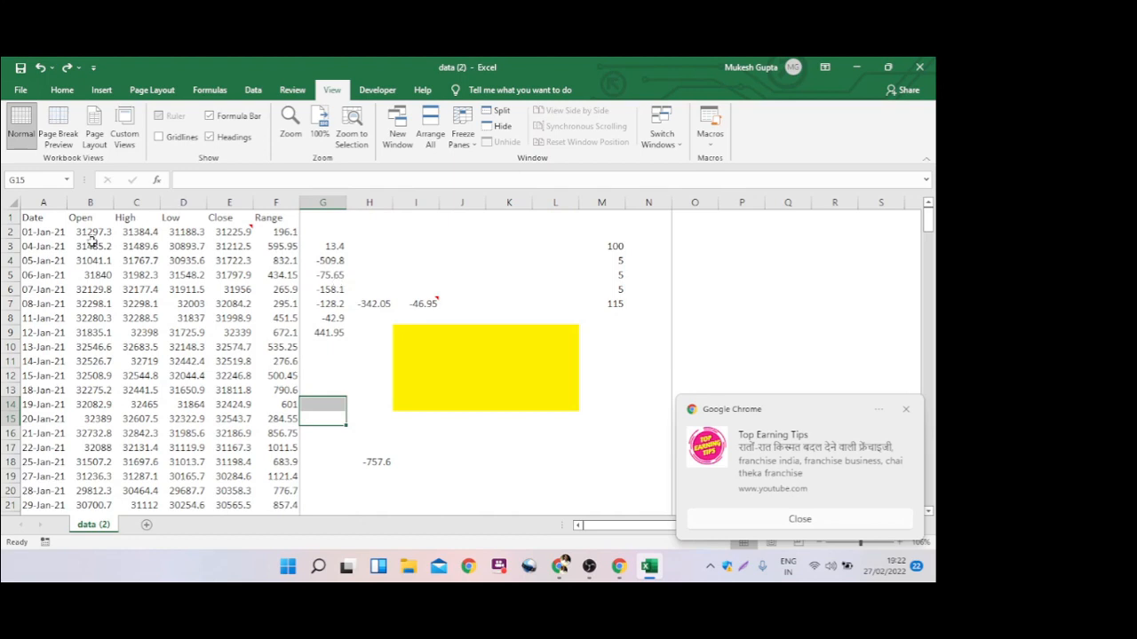
- Make the header row of the price table bold
left_click(5, 217)
key("ctrl+b")
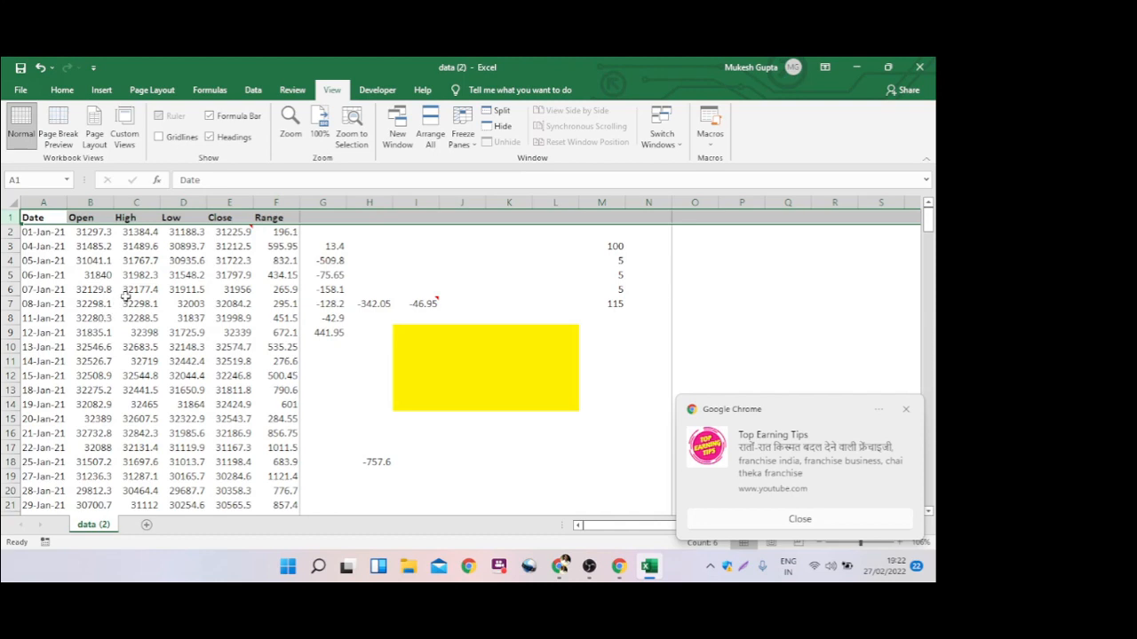
scroll(124, 296, "down", 10)
scroll(127, 292, "up", 10)
- Autofit the width of column A so that it fits all the dates
left_click(36, 220)
left_click(99, 219)
scroll(140, 277, "down", 20)
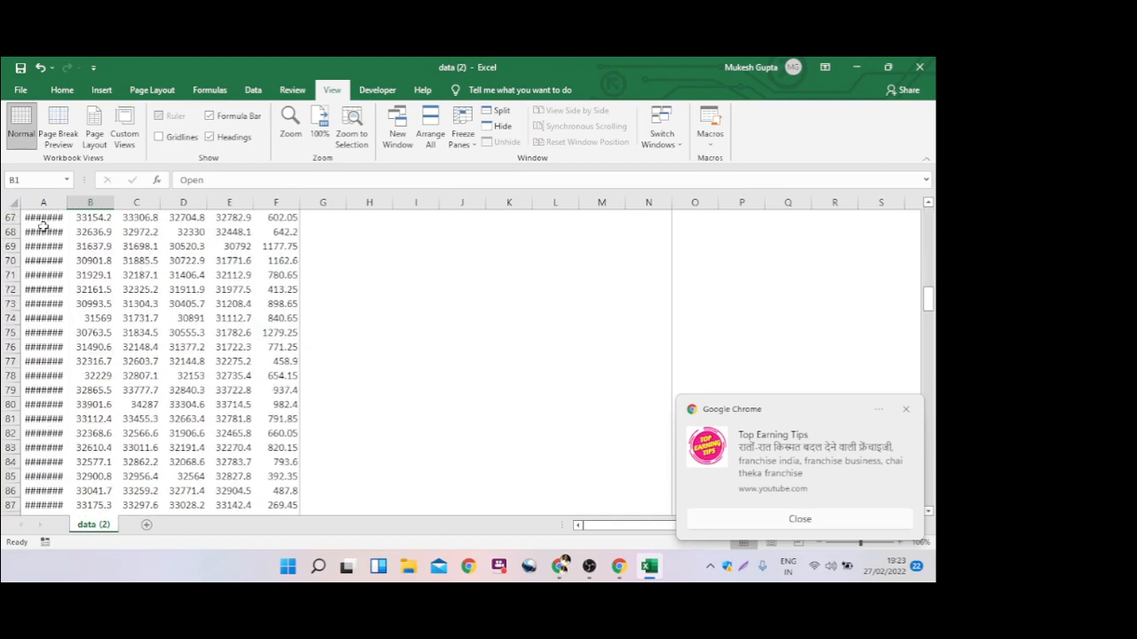
double_click(65, 203)
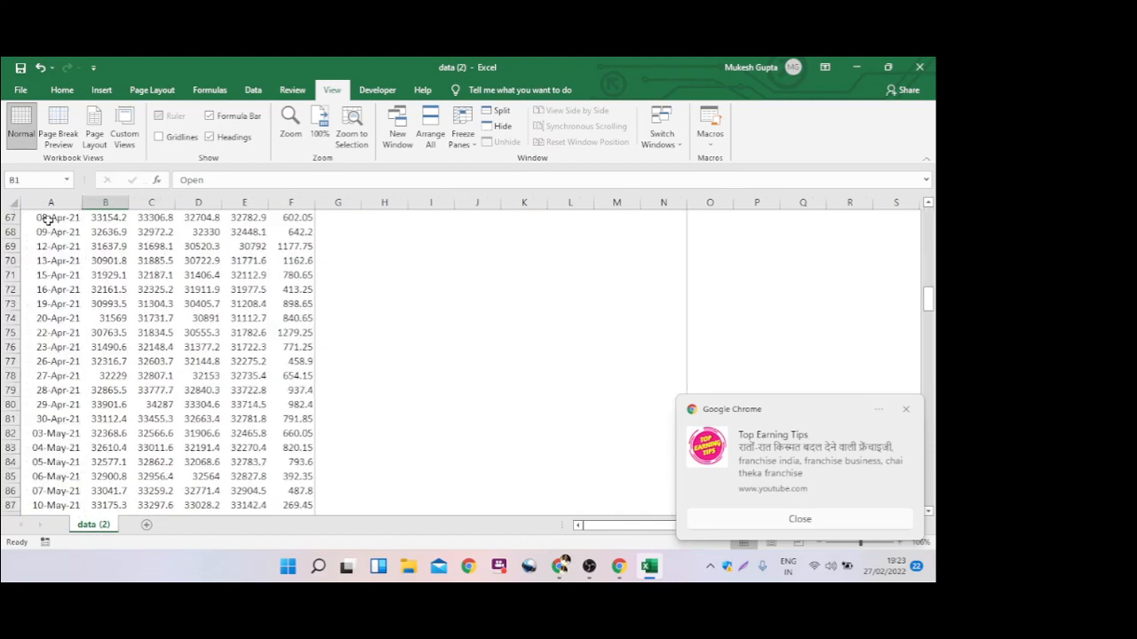
- Compare the 08-Apr-21 row and other rows far down the table with the Date to Range headings in row 1
left_click_drag(47, 219, 297, 218)
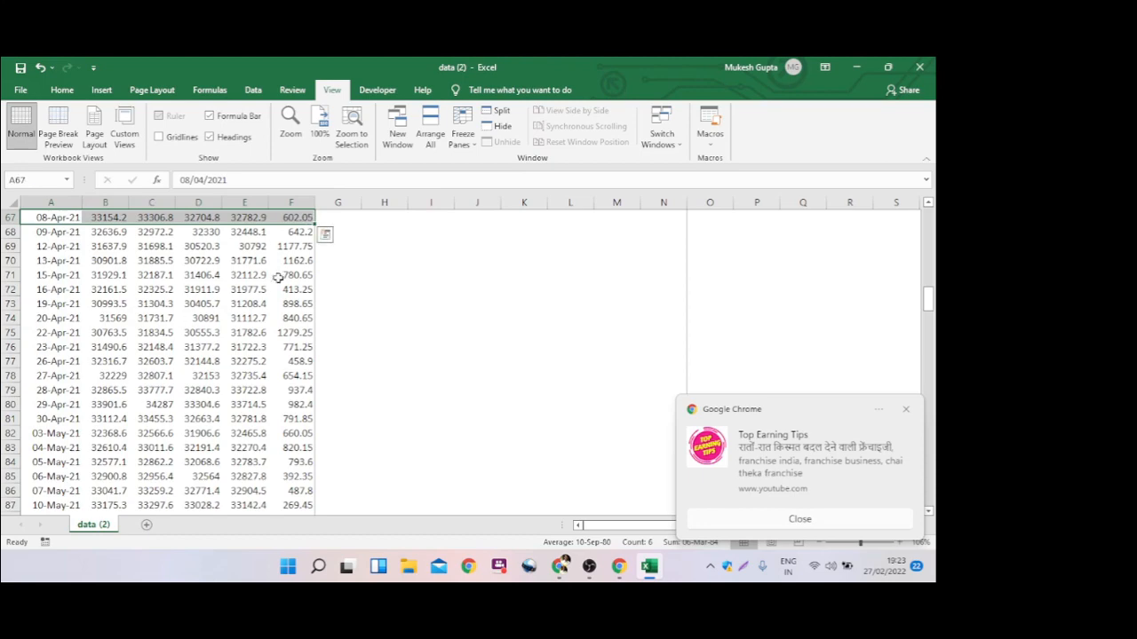
scroll(250, 343, "up", 20)
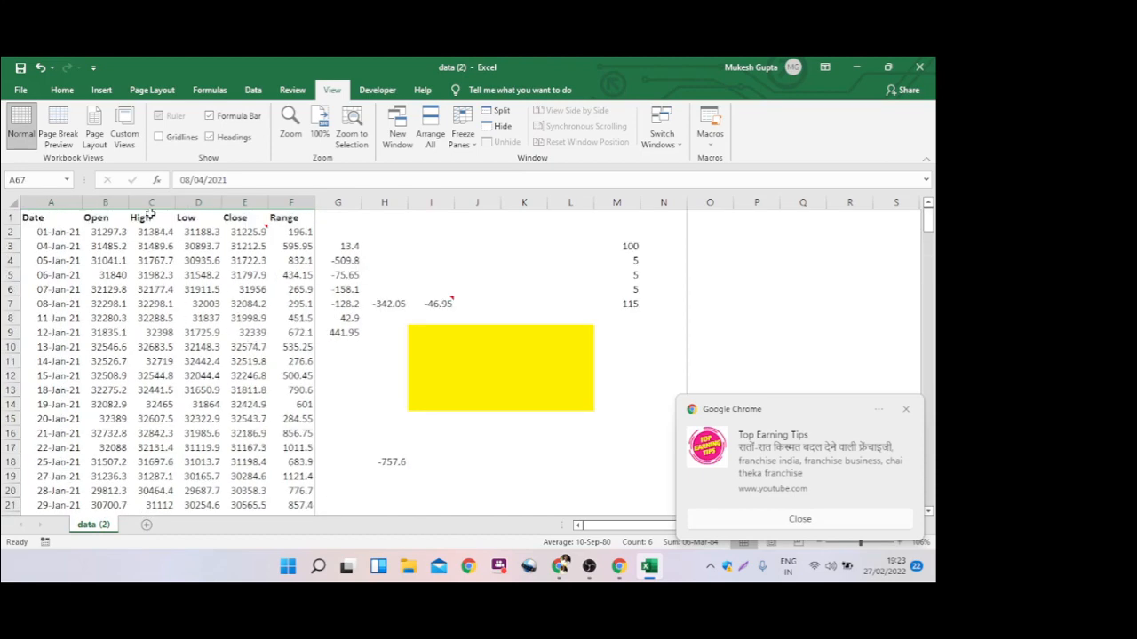
left_click(40, 218)
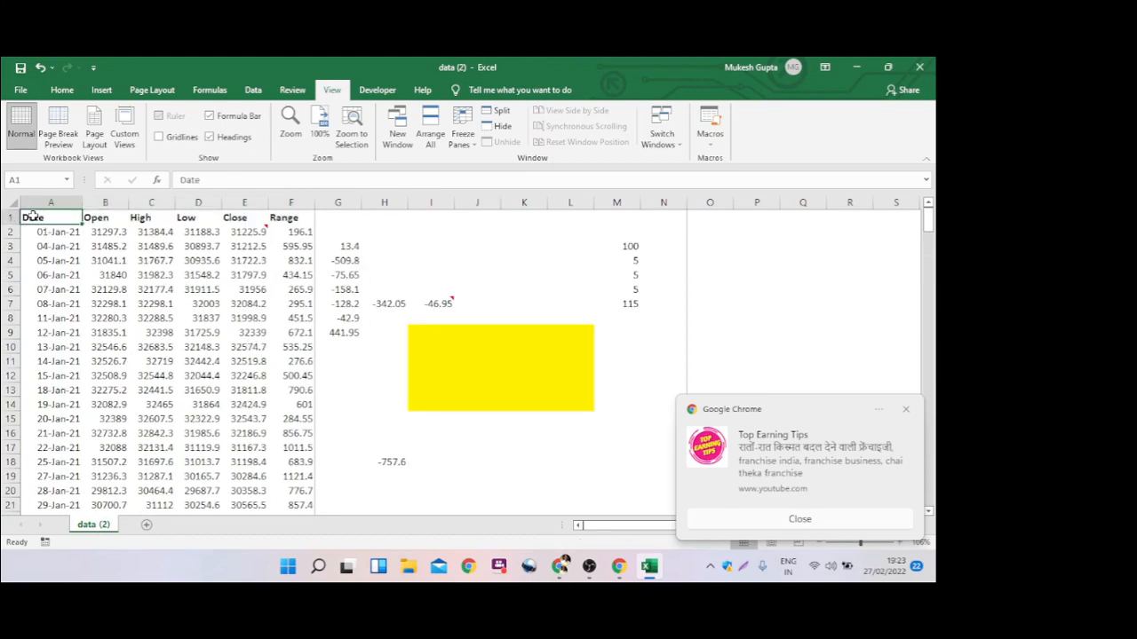
left_click(107, 218)
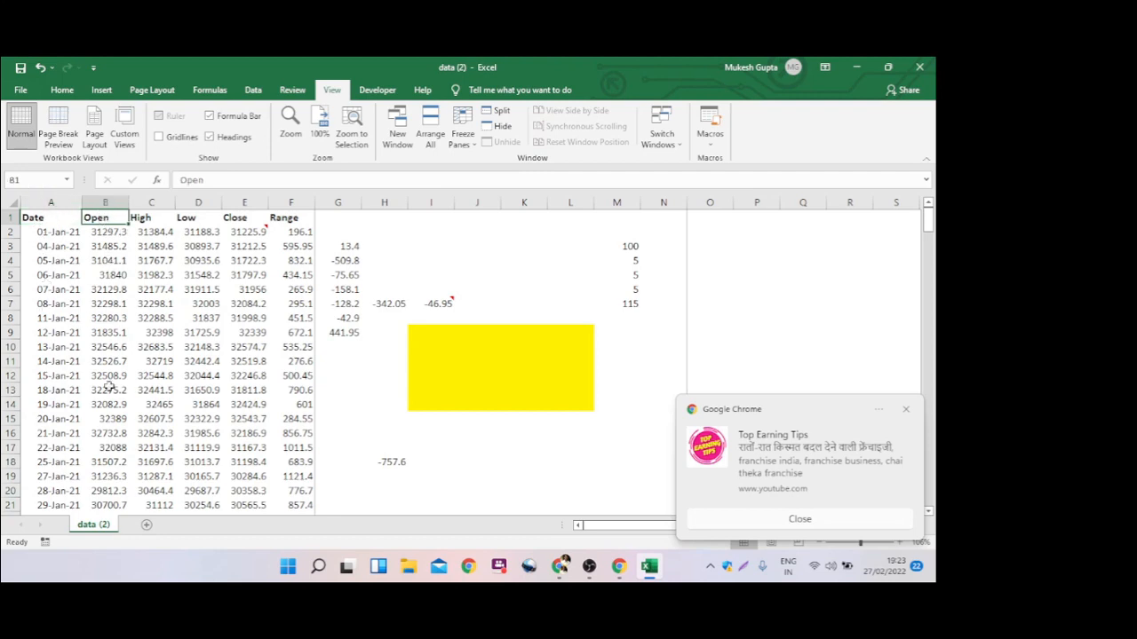
left_click(156, 216)
left_click(212, 217)
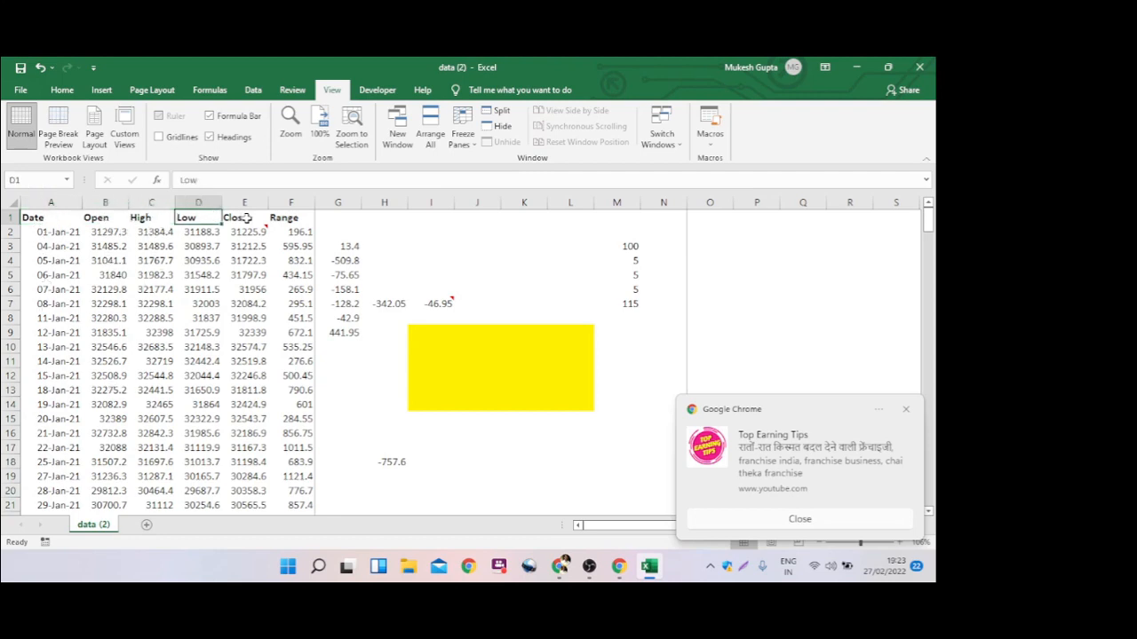
left_click(247, 219)
left_click(298, 219)
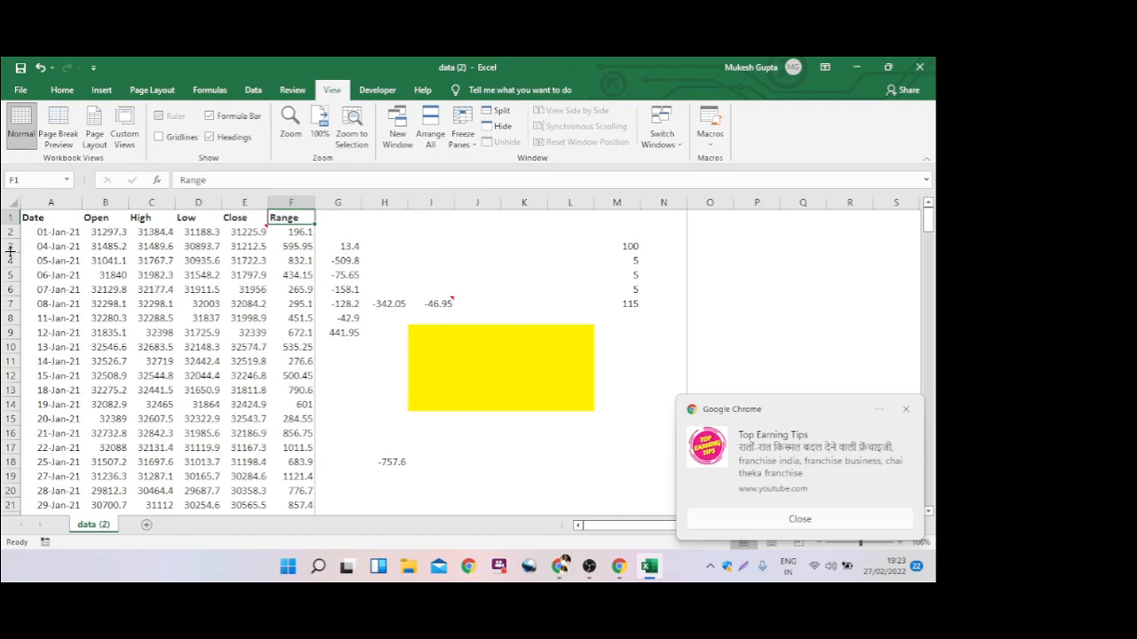
left_click(10, 217)
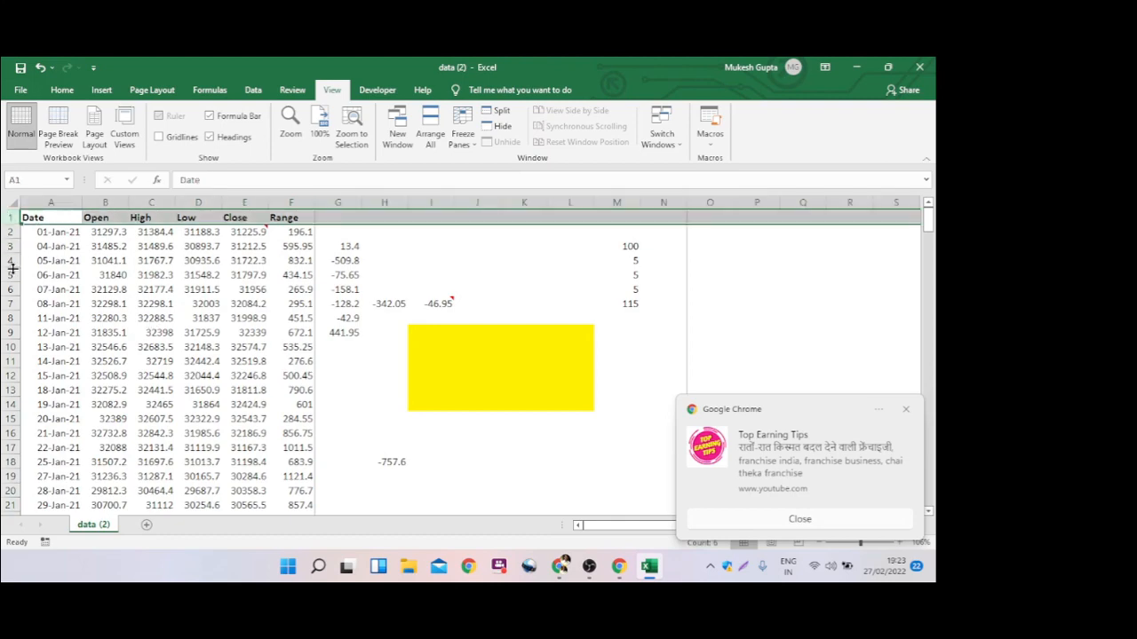
scroll(190, 320, "down", 20)
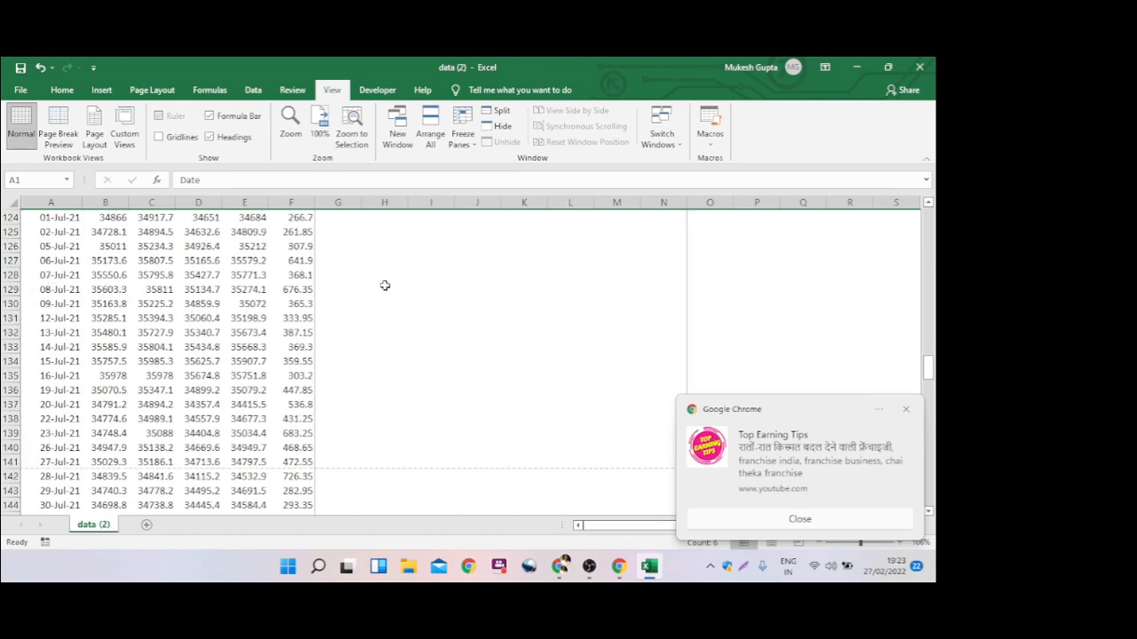
scroll(370, 248, "up", 9)
scroll(370, 247, "up", 20)
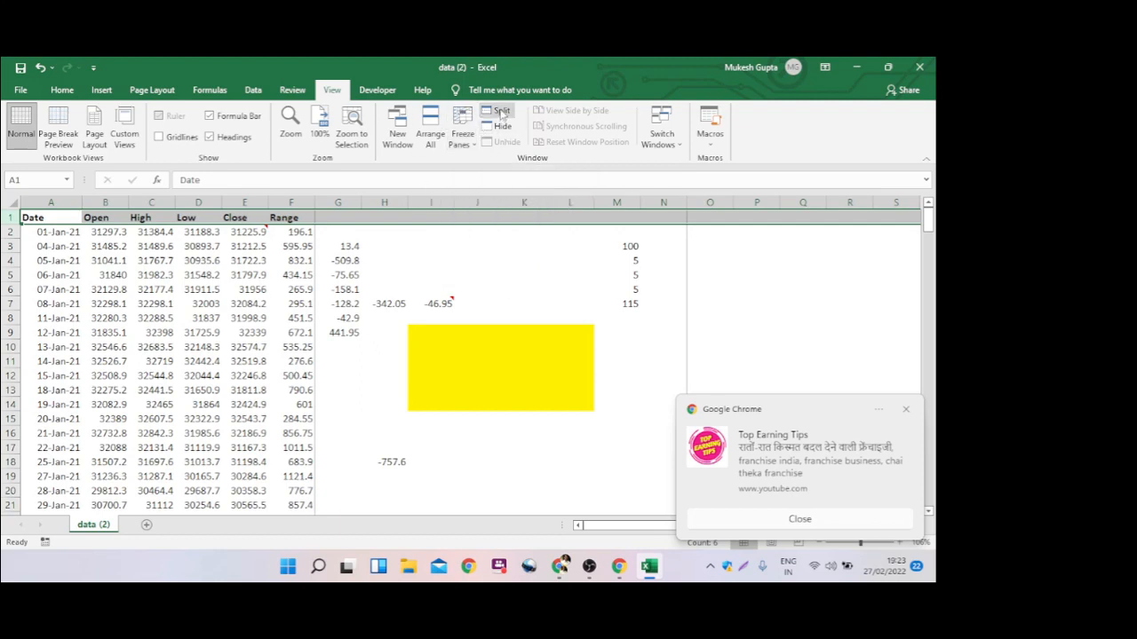
- Split the worksheet window above row 11 and check the lower pane's records against the headings in the upper pane
left_click(7, 362)
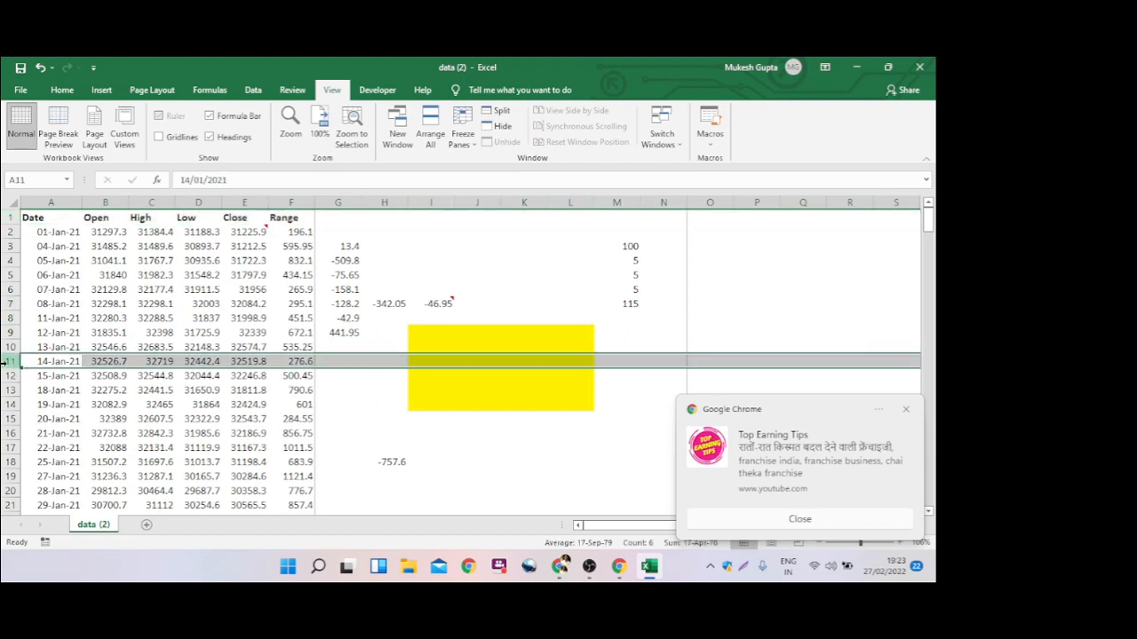
left_click(502, 111)
scroll(214, 382, "down", 11)
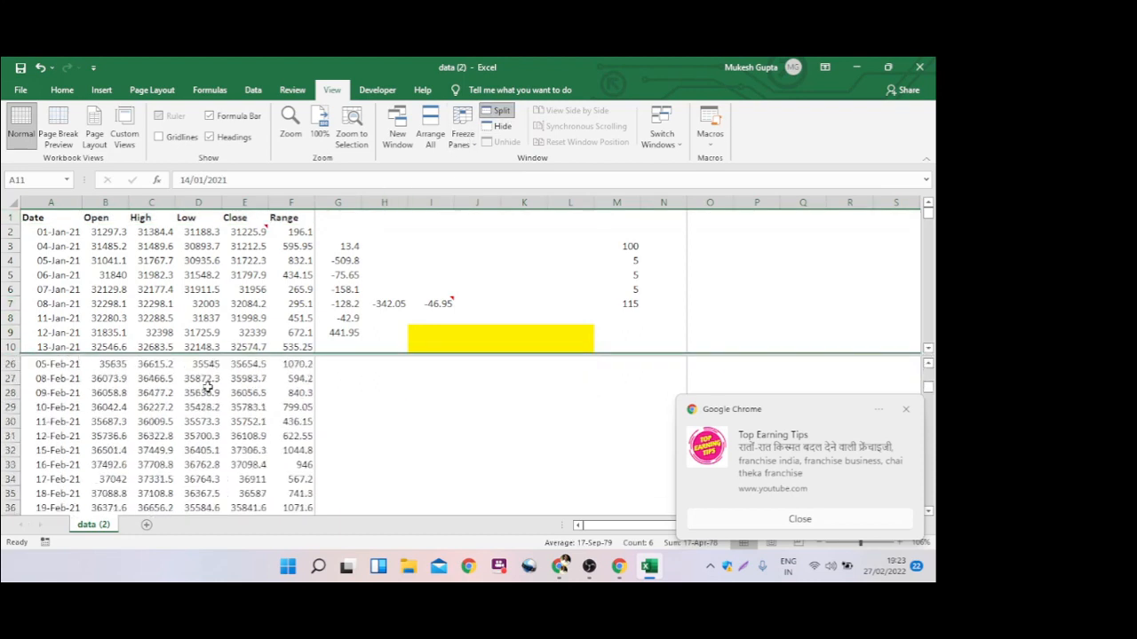
scroll(205, 386, "down", 5)
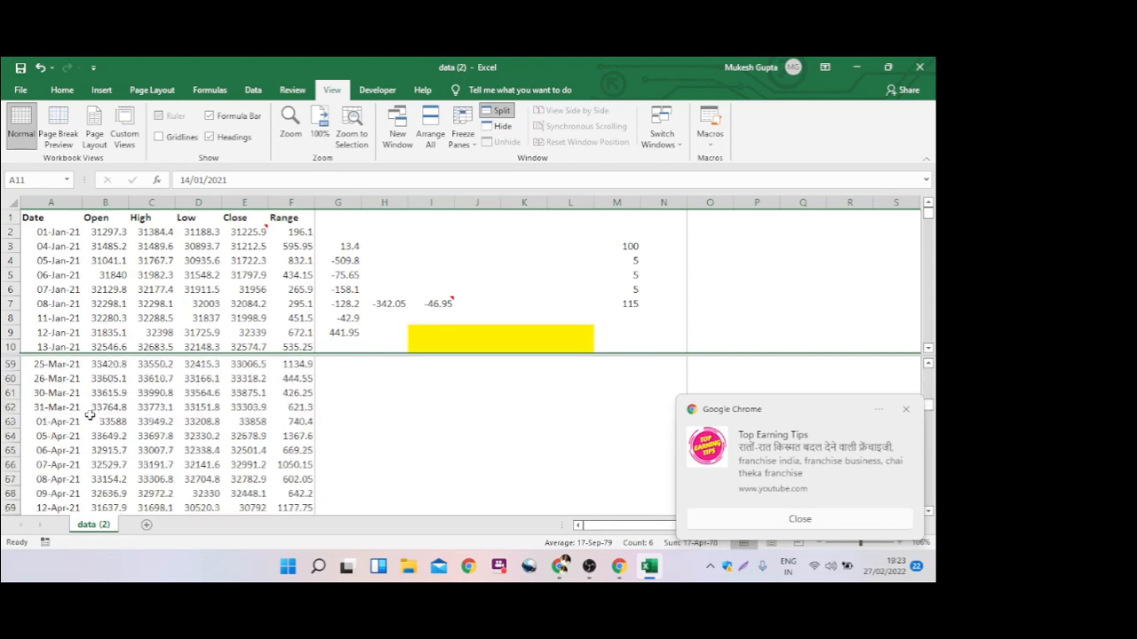
scroll(106, 409, "up", 19)
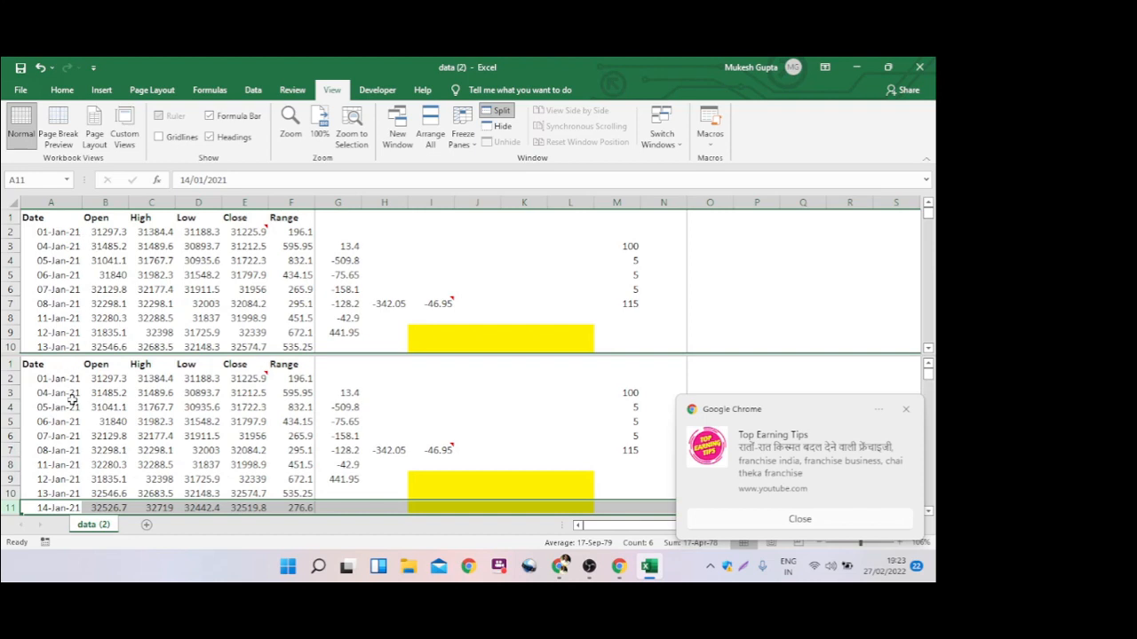
- Browse the price records in the lower and the upper pane of the split window independently
left_click(108, 378)
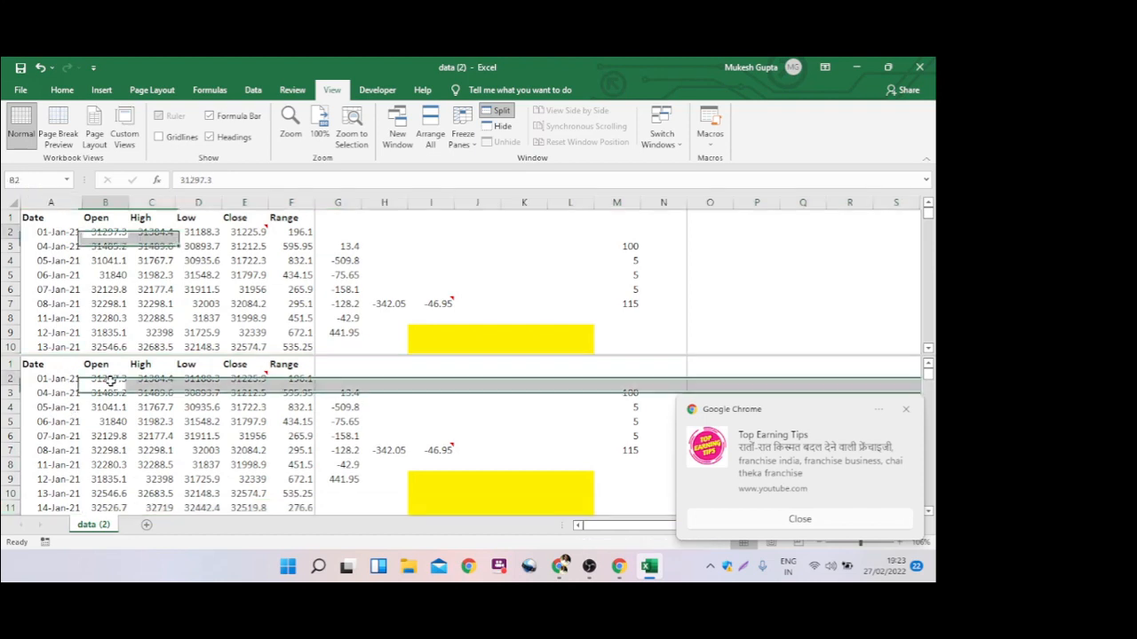
scroll(129, 242, "down", 5)
left_click(114, 246)
scroll(118, 276, "down", 17)
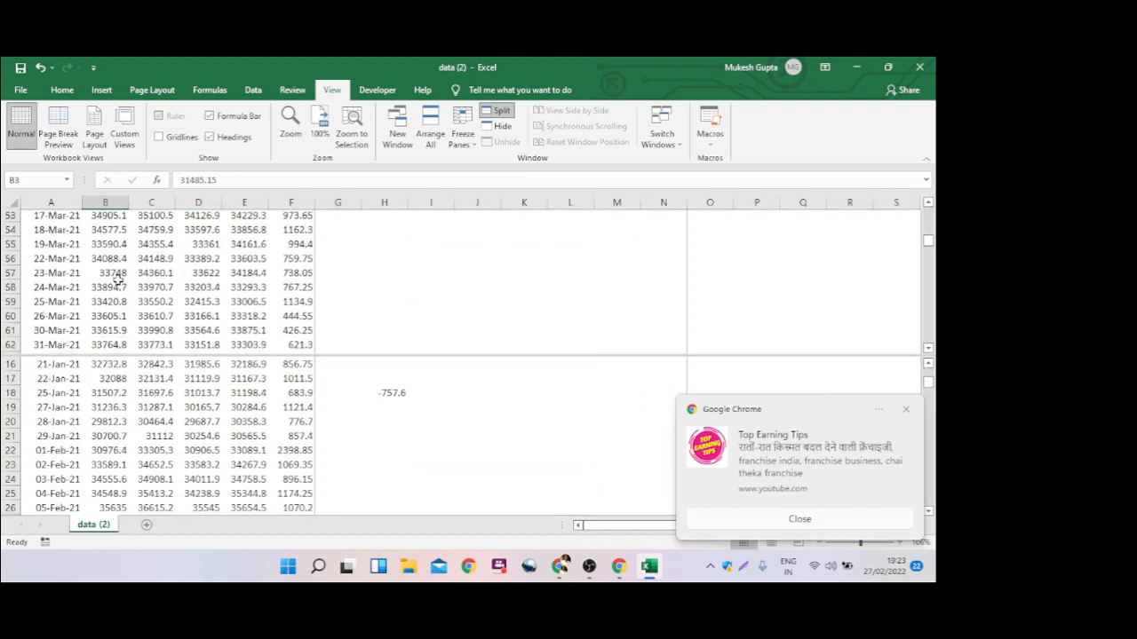
- Return the upper pane to row 1 and remove the horizontal split from the worksheet window
scroll(118, 279, "up", 6)
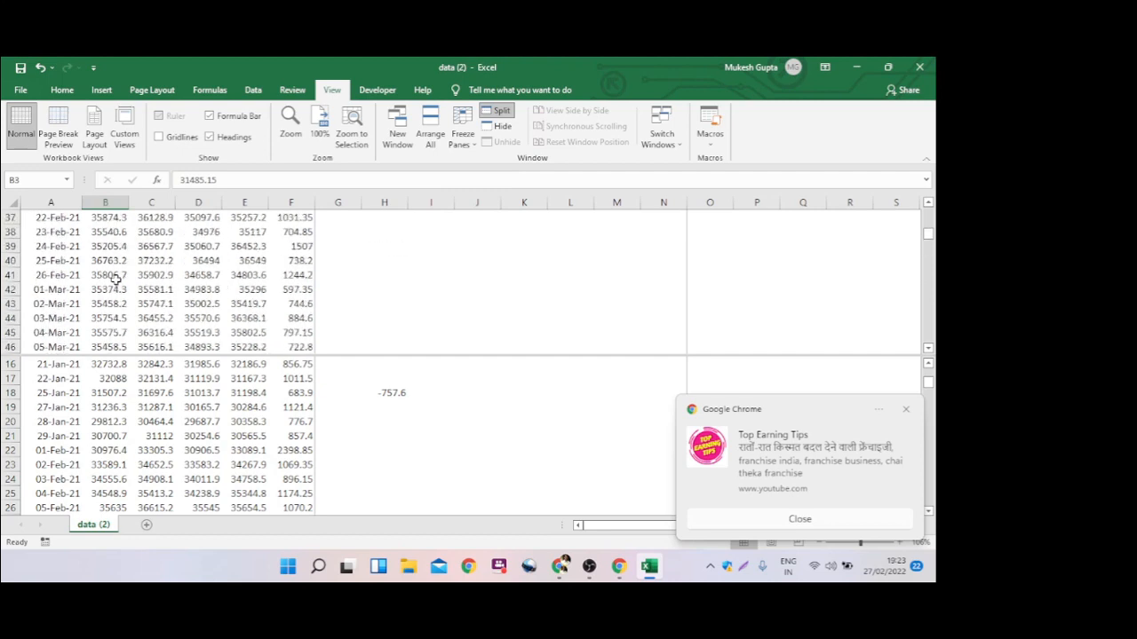
scroll(115, 278, "up", 12)
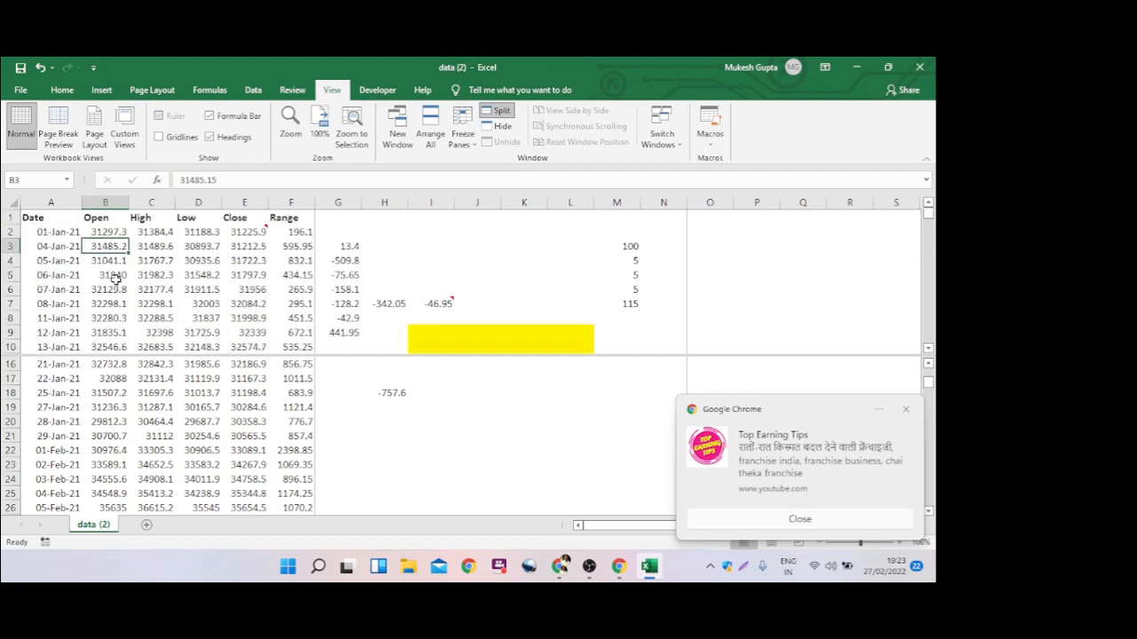
double_click(105, 353)
left_click(300, 303)
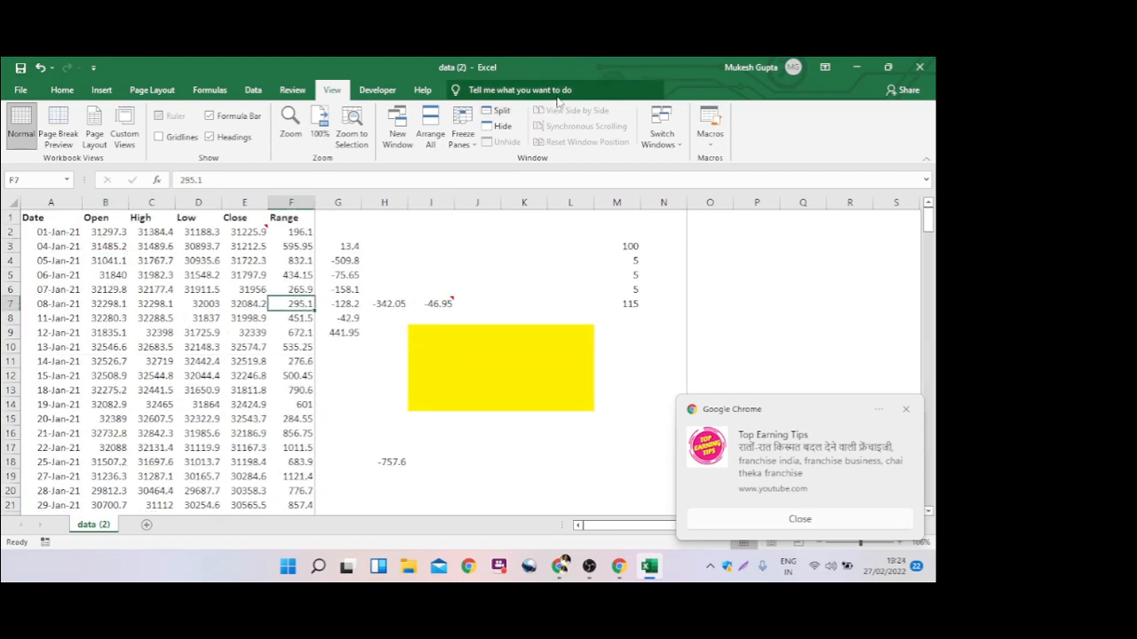
- Examine the macro options and the developer tools, including the form and ActiveX controls available for insertion
left_click(715, 142)
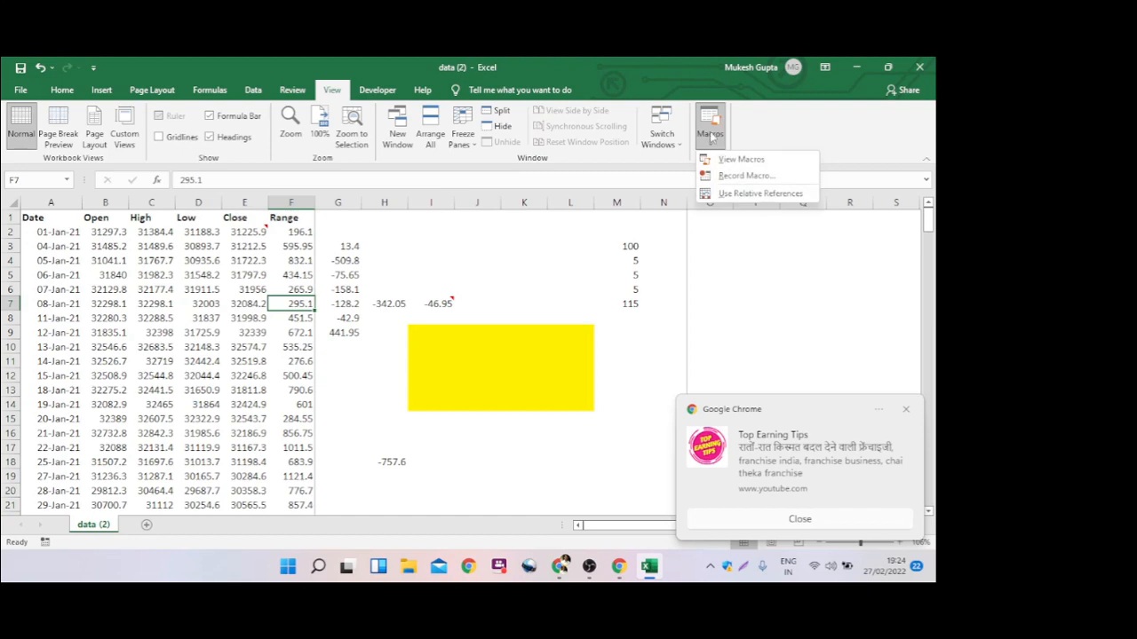
left_click(376, 90)
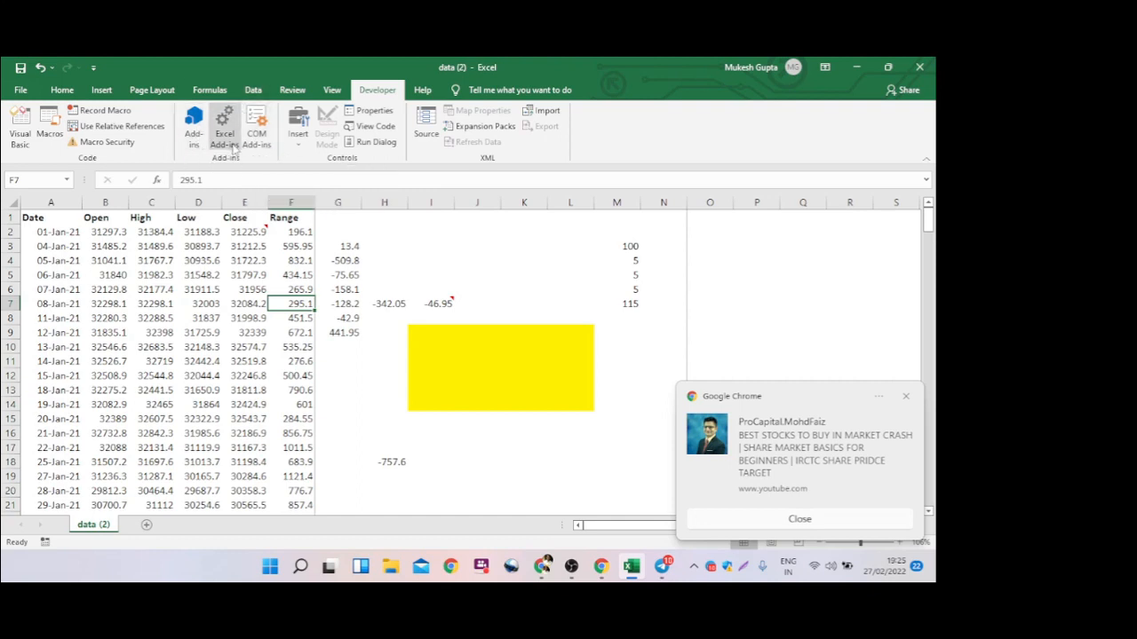
left_click(300, 151)
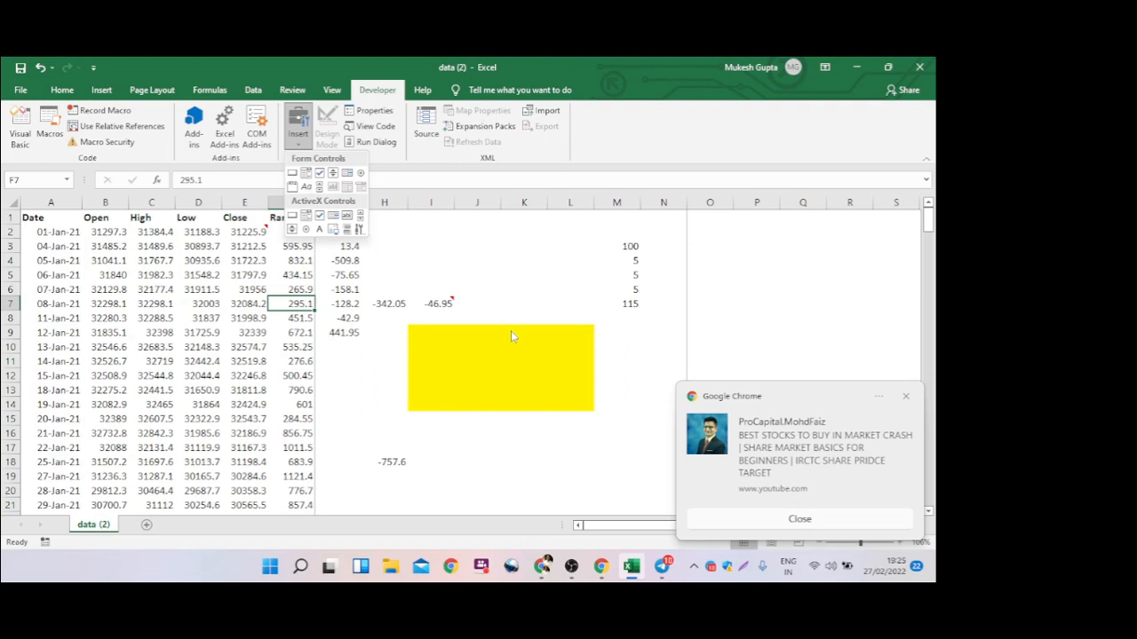
left_click(563, 295)
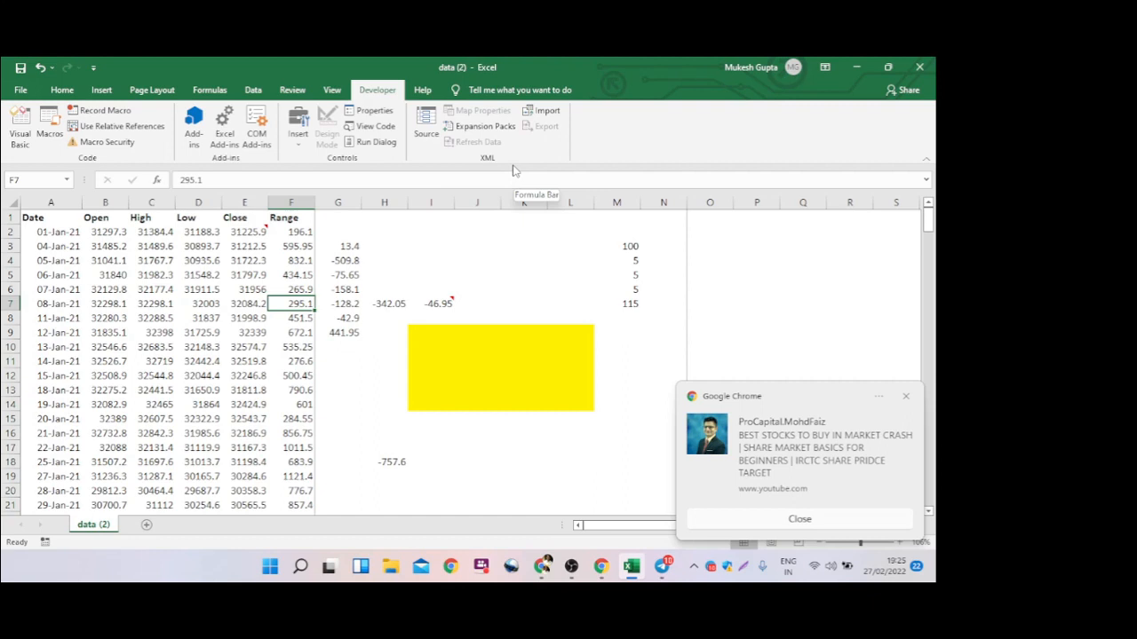
left_click_drag(124, 262, 263, 405)
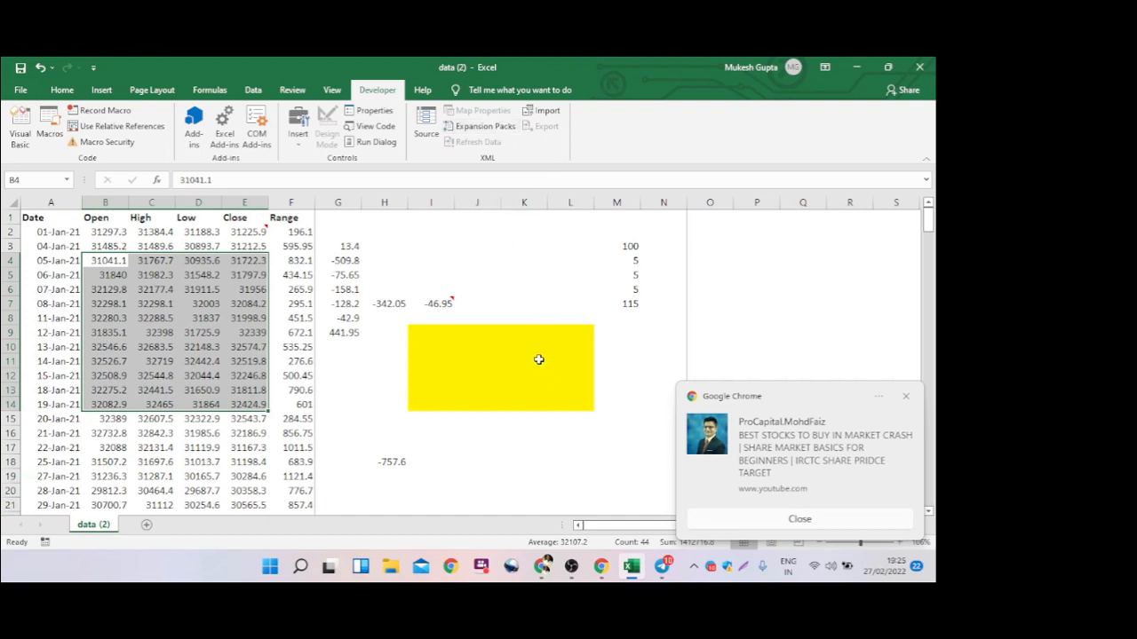
left_click(906, 396)
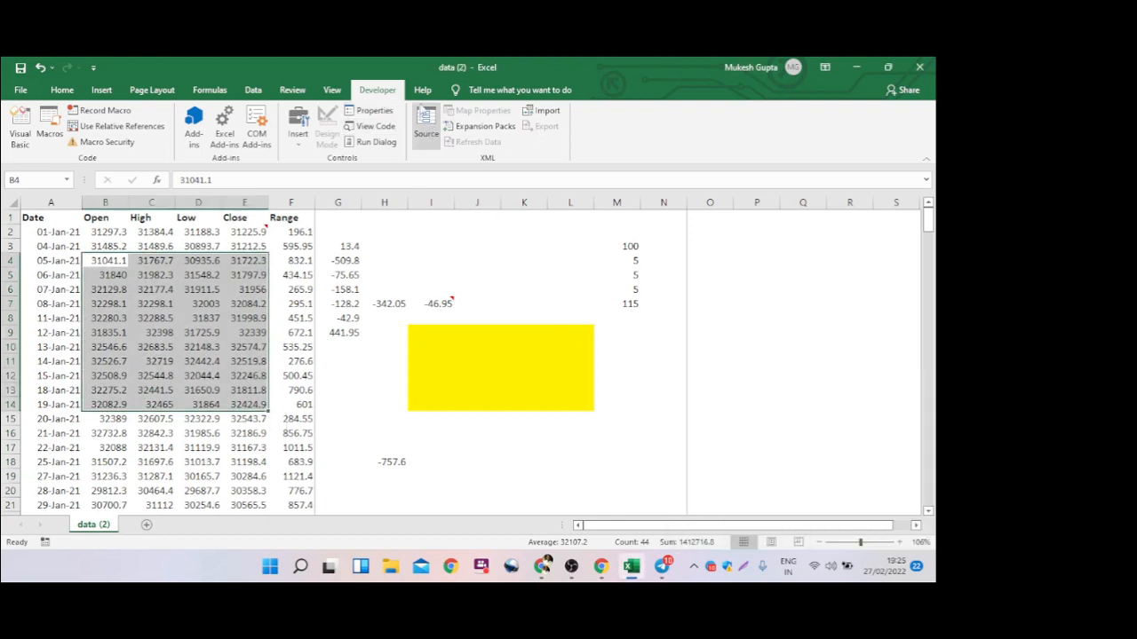
left_click(524, 303)
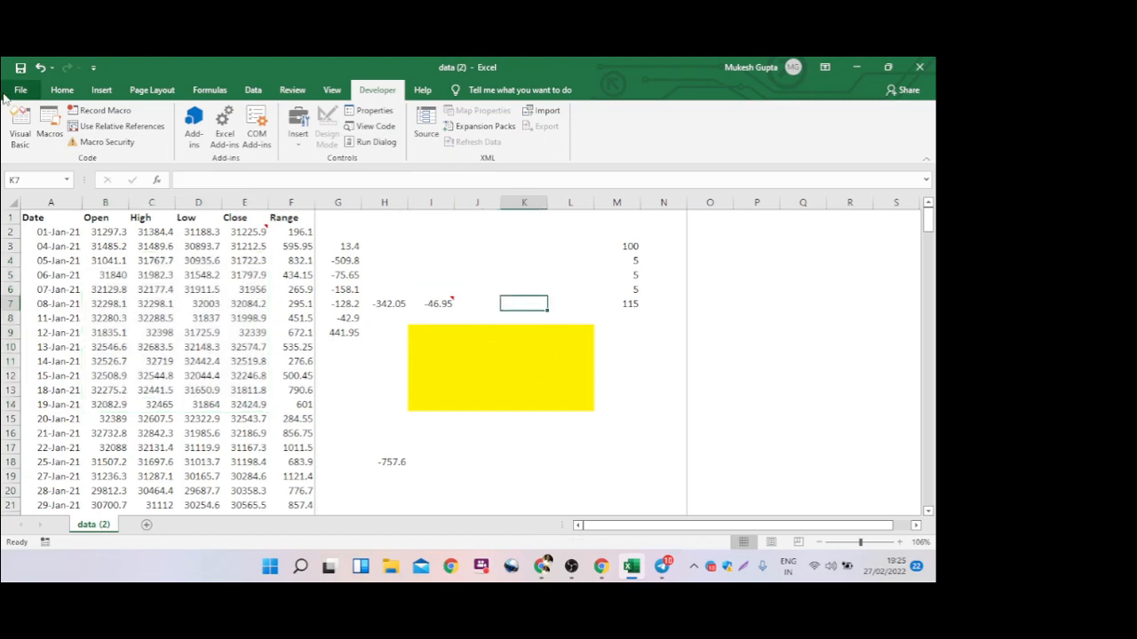
left_click_drag(244, 364, 245, 347)
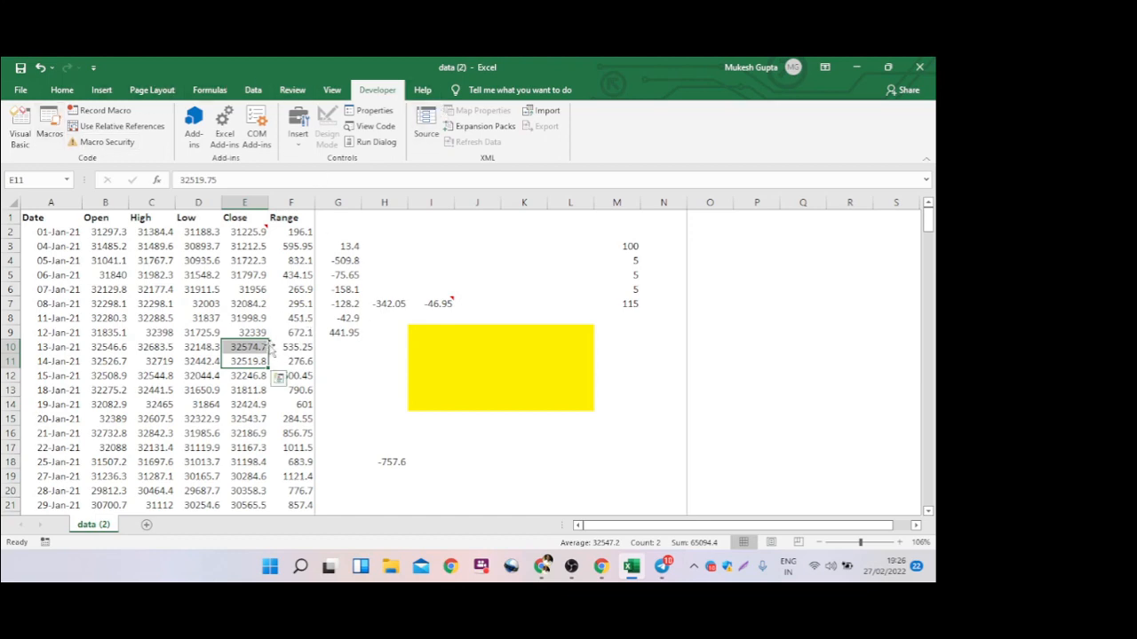
- Look over the help, support, training and community resources, and return to the Home commands
left_click(423, 91)
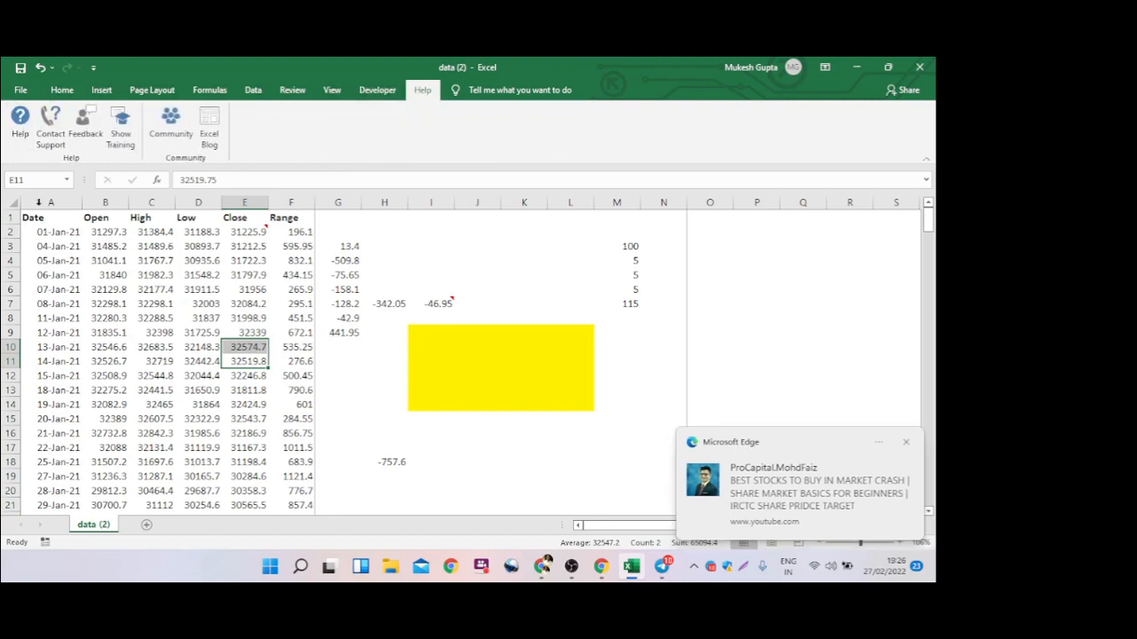
left_click(189, 347)
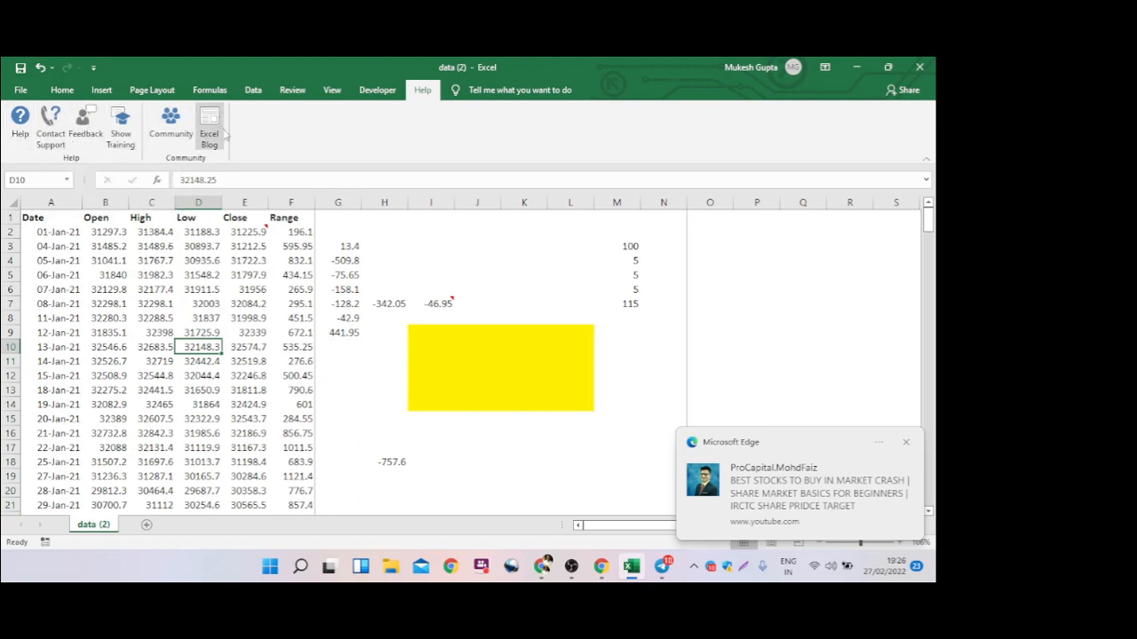
left_click(905, 442)
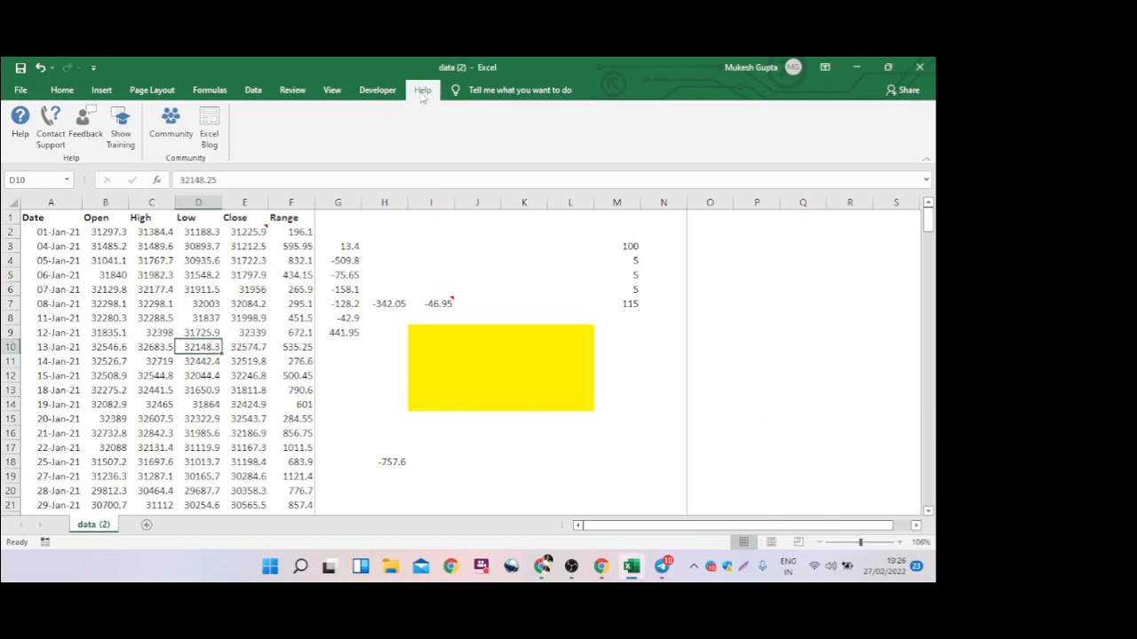
left_click(62, 90)
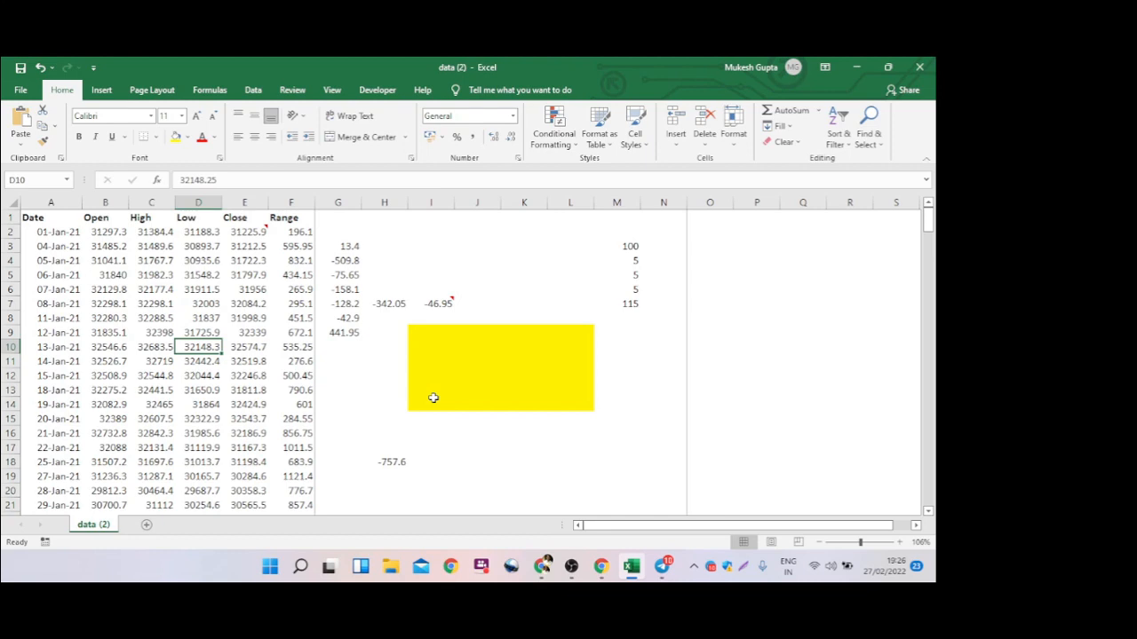